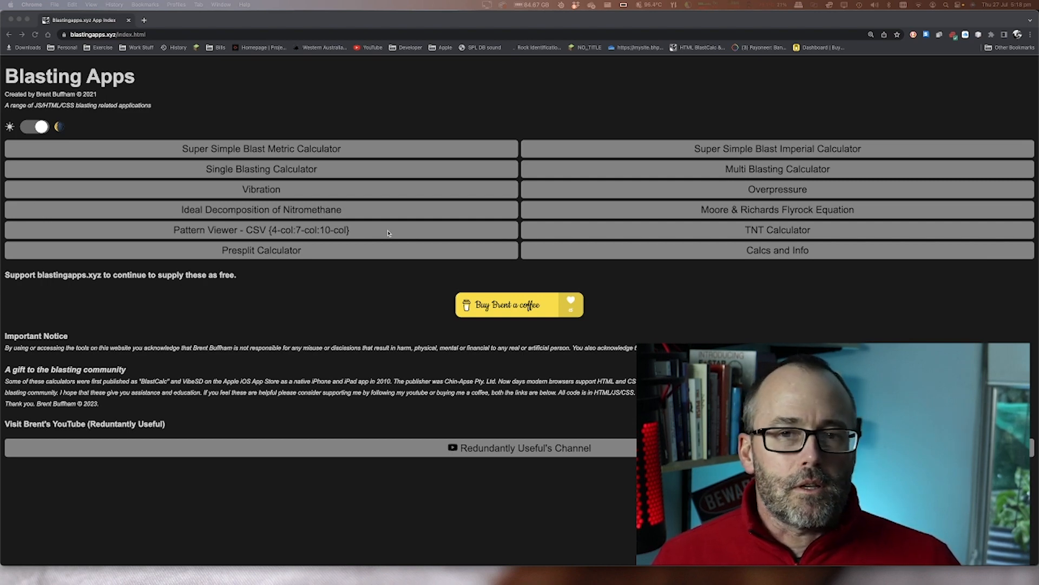
- Open the Pattern Viewer - CSV app, then try its light theme and return to the dark theme
{"action": "left_click", "coordinate": [387, 234]}
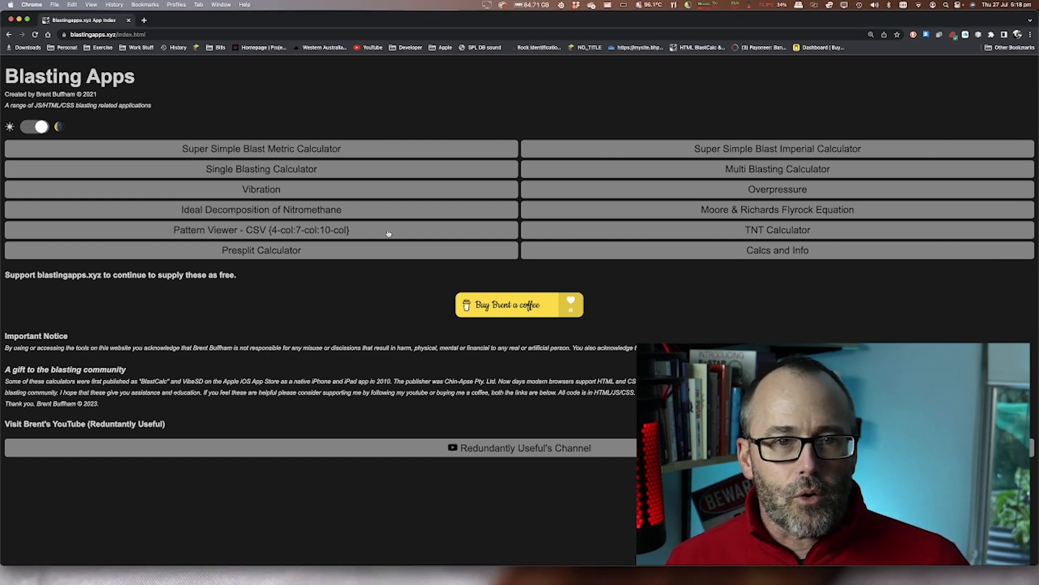
{"action": "left_click", "coordinate": [387, 233]}
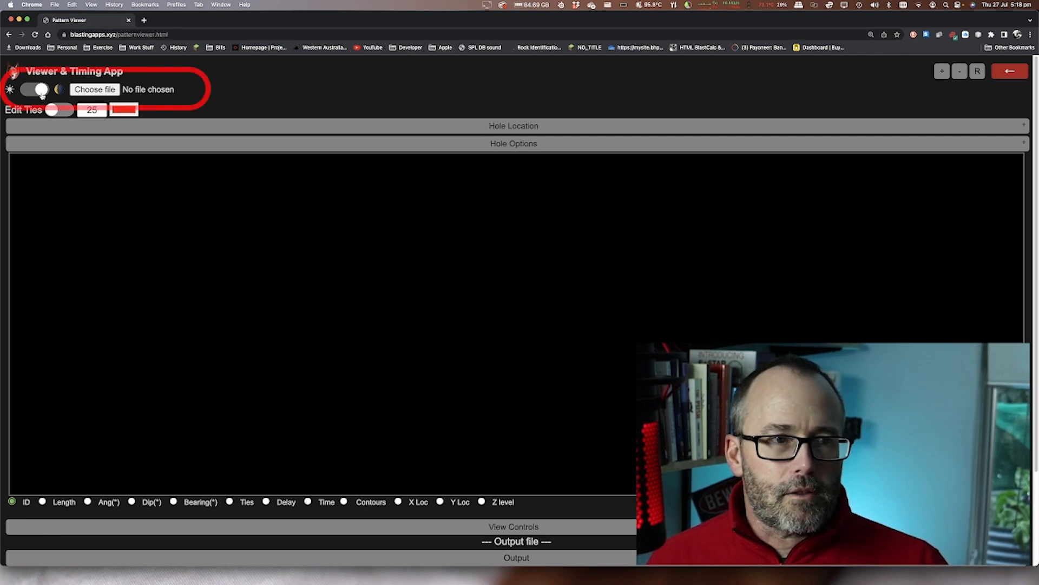
{"action": "left_click", "coordinate": [32, 92]}
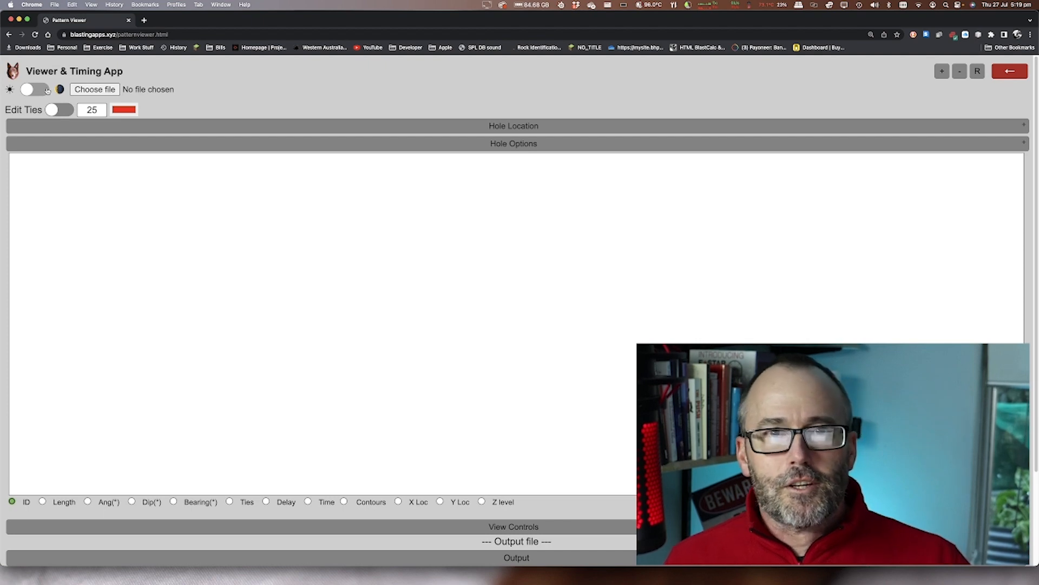
{"action": "left_click", "coordinate": [47, 91]}
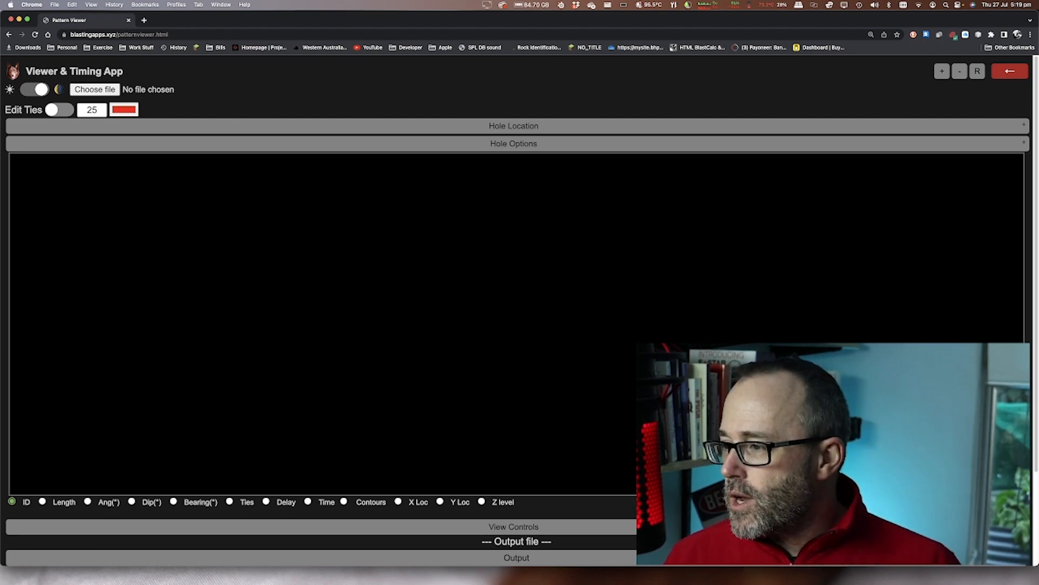
- Switch to Excel and import the recent Tutorial Blast file as delimited text, adding Comma as a delimiter and keeping the General column format
{"action": "key", "text": "super+Tab"}
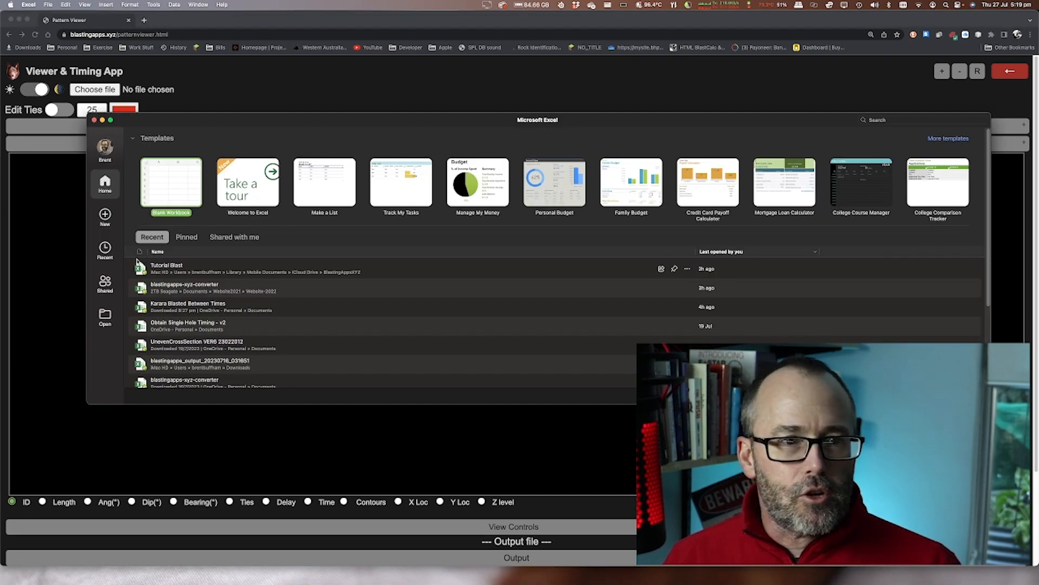
{"action": "left_click", "coordinate": [171, 271]}
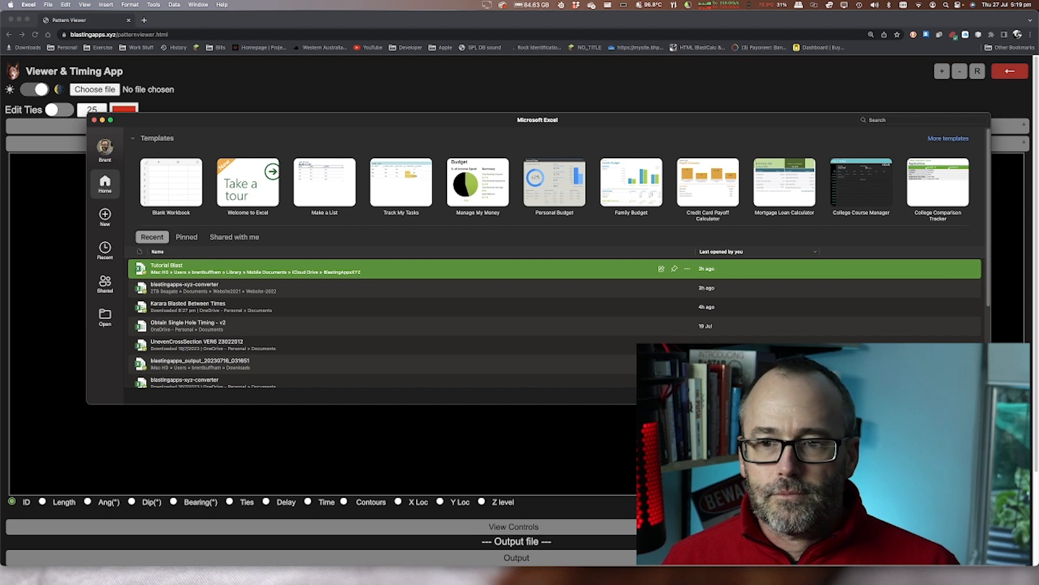
{"action": "left_click", "coordinate": [965, 395]}
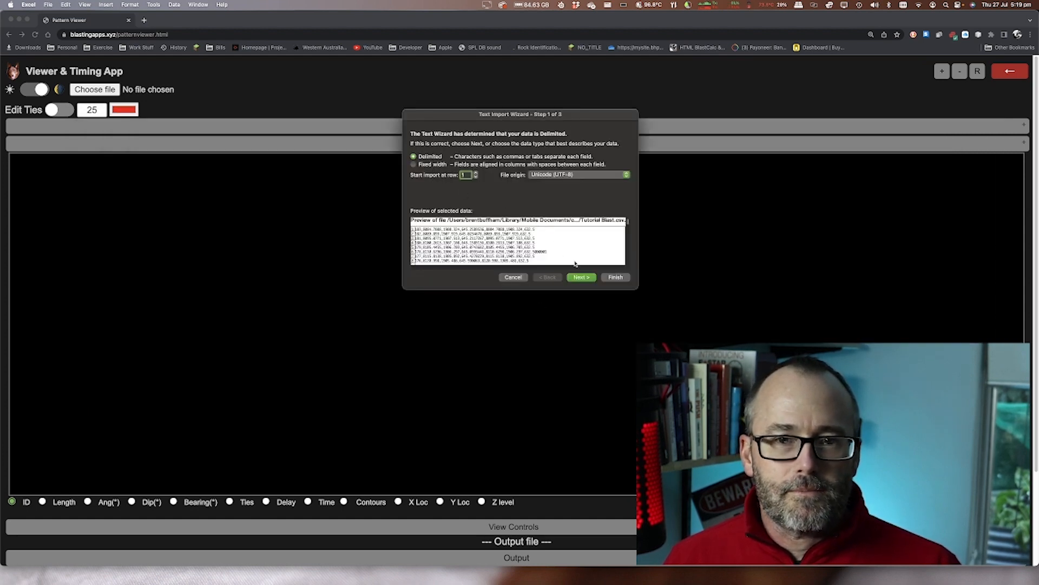
{"action": "left_click", "coordinate": [583, 278]}
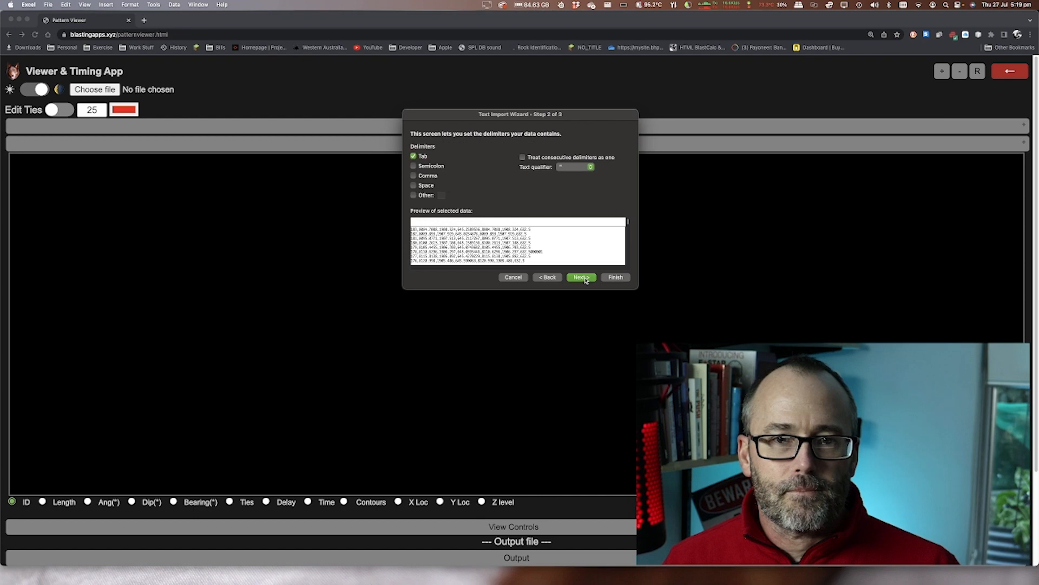
{"action": "left_click", "coordinate": [413, 176]}
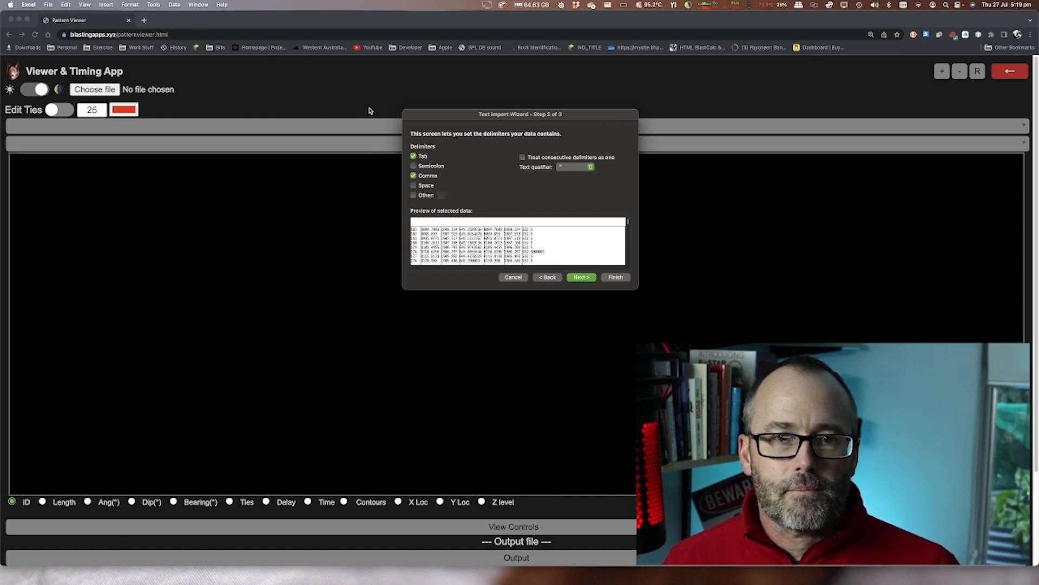
{"action": "left_click", "coordinate": [583, 280]}
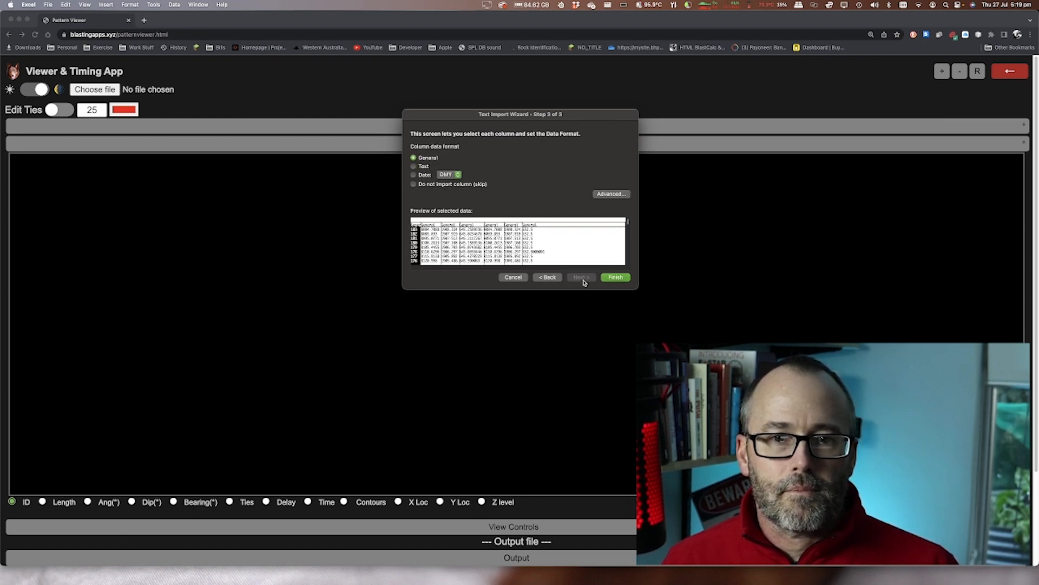
{"action": "left_click", "coordinate": [603, 277]}
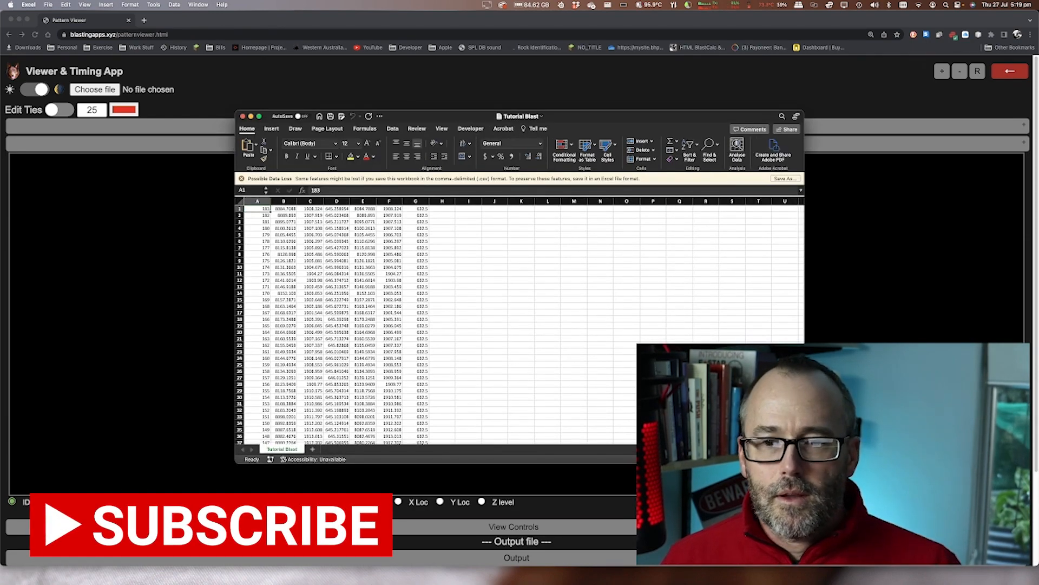
- Examine the blast hole data in columns A to G at a larger zoom and close the Tutorial Blast workbook
{"action": "left_click_drag", "start_coordinate": [750, 459], "coordinate": [762, 459]}
{"action": "scroll", "coordinate": [485, 305], "scroll_direction": "down", "scroll_amount": 3}
{"action": "scroll", "coordinate": [485, 304], "scroll_direction": "up", "scroll_amount": 3}
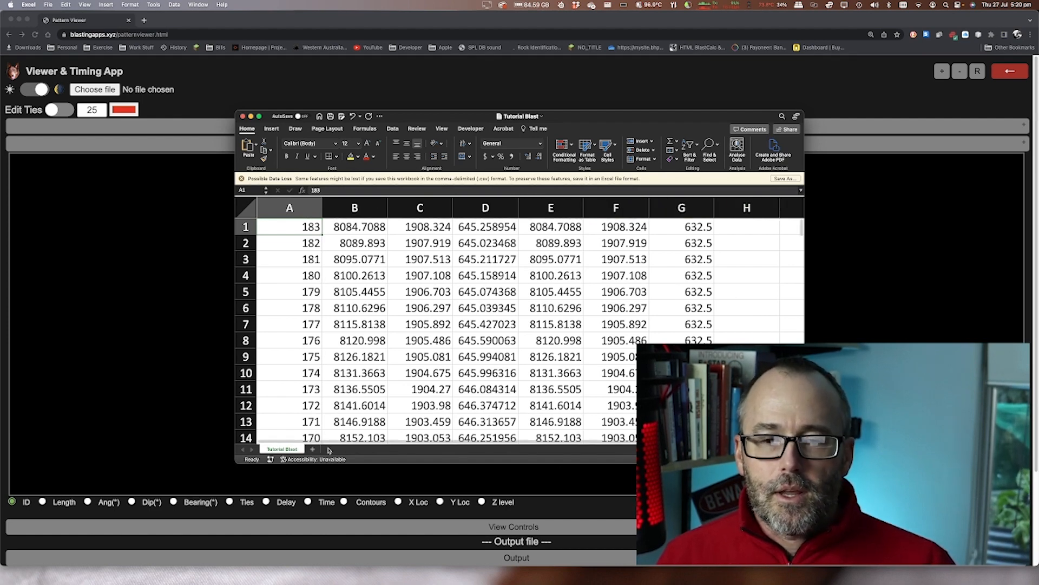
{"action": "scroll", "coordinate": [325, 442], "scroll_direction": "right", "scroll_amount": 2}
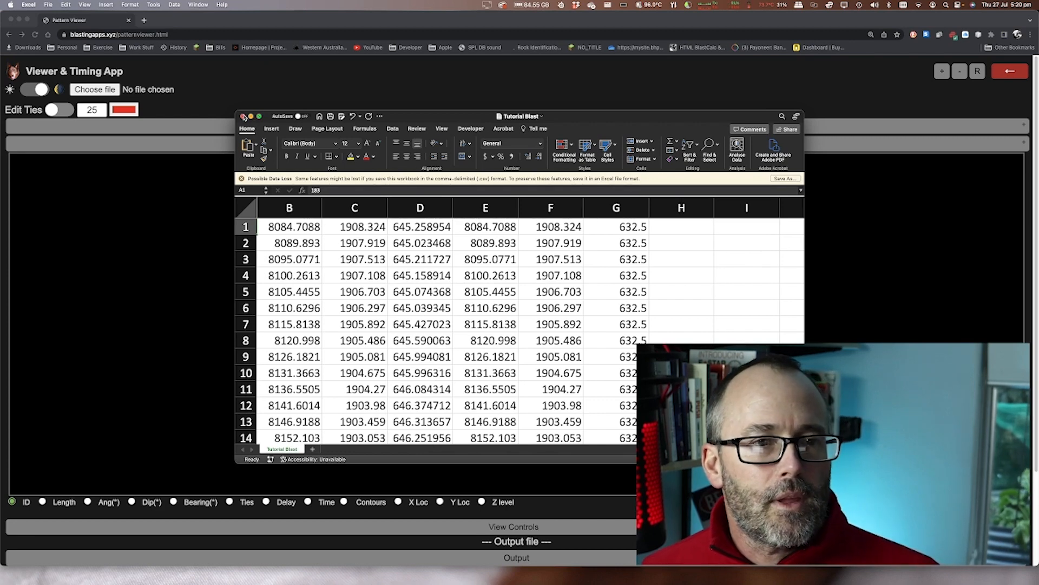
{"action": "left_click", "coordinate": [249, 116]}
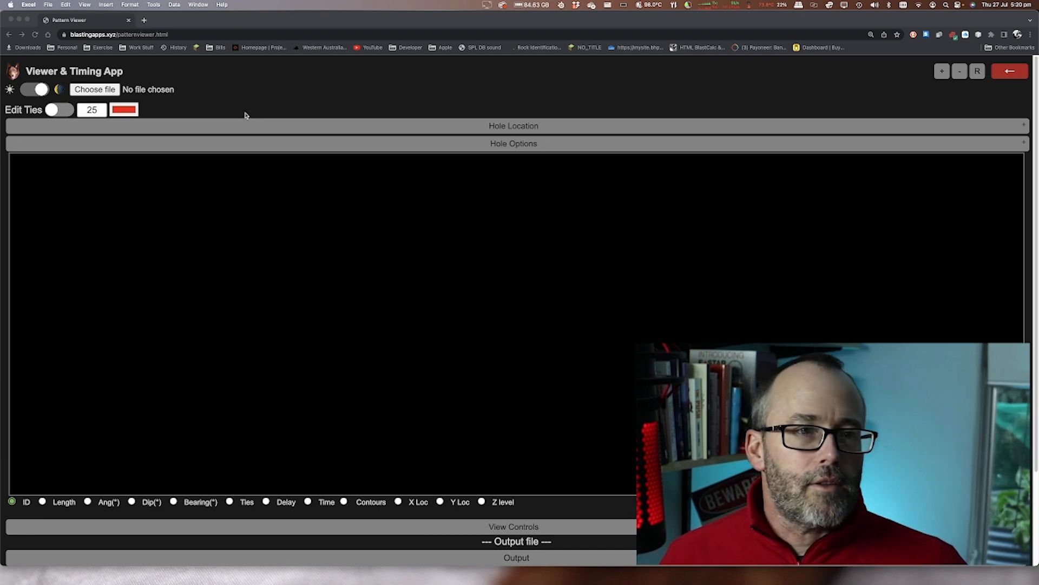
- Switch back to the browser and load Tutorial Blast.csv from the BlastingAppsXYZ folder into the Pattern Viewer
{"action": "left_click", "coordinate": [92, 92]}
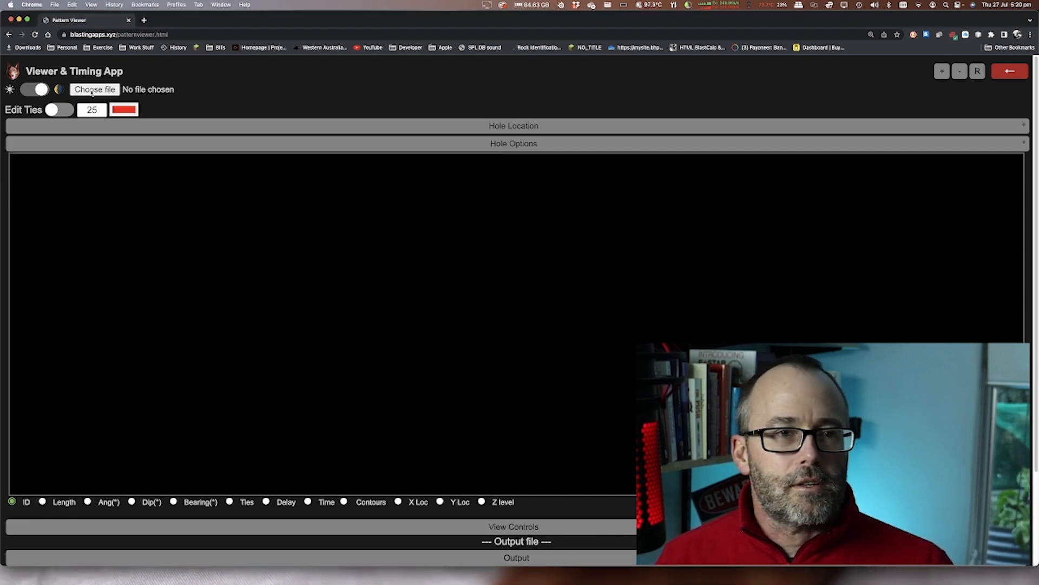
{"action": "left_click", "coordinate": [101, 91]}
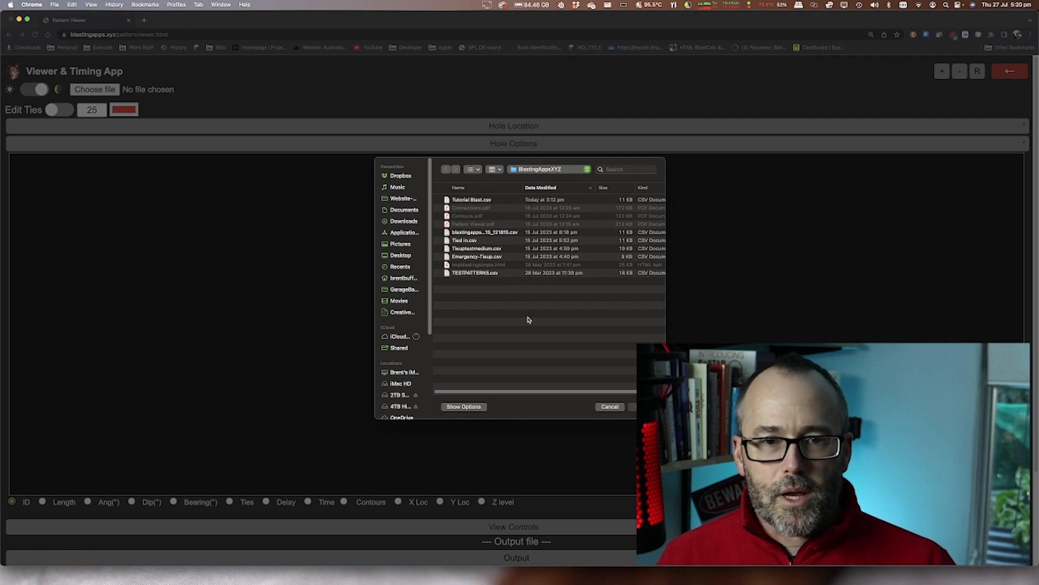
{"action": "left_click", "coordinate": [479, 202]}
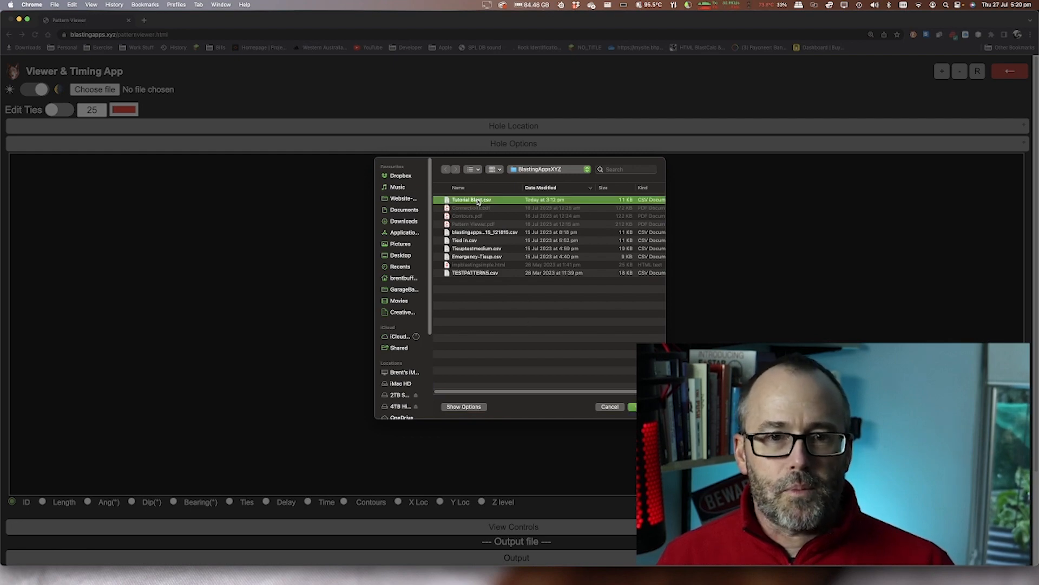
{"action": "left_click", "coordinate": [643, 407]}
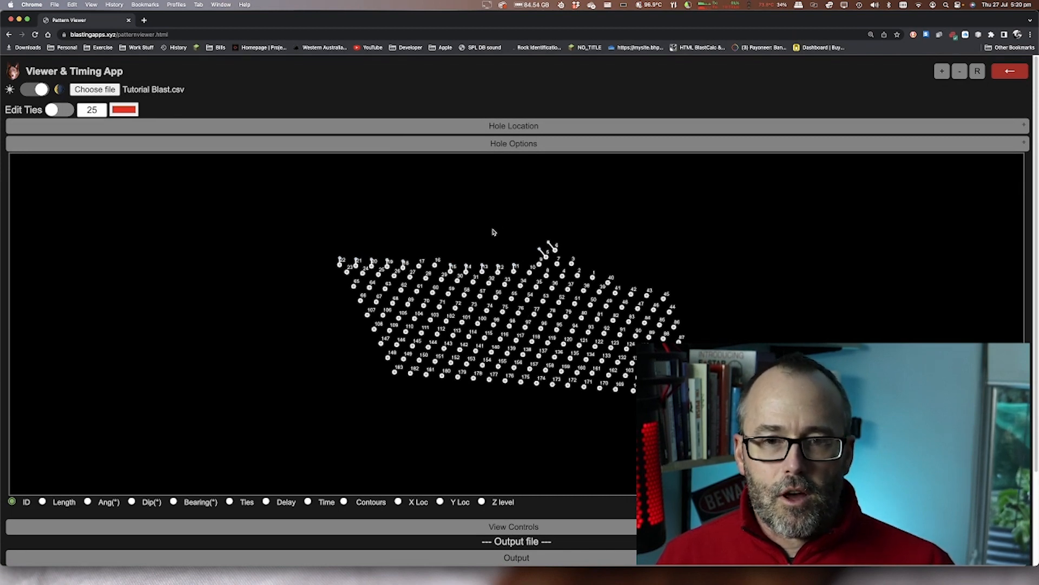
{"action": "scroll", "coordinate": [491, 359], "scroll_direction": "up", "scroll_amount": 5}
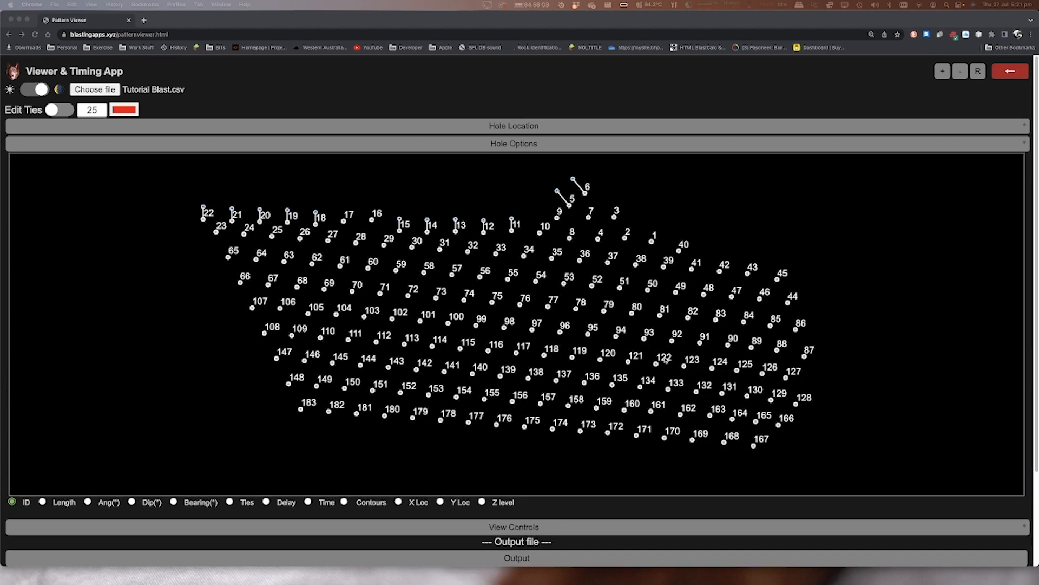
{"action": "double_click", "coordinate": [568, 19]}
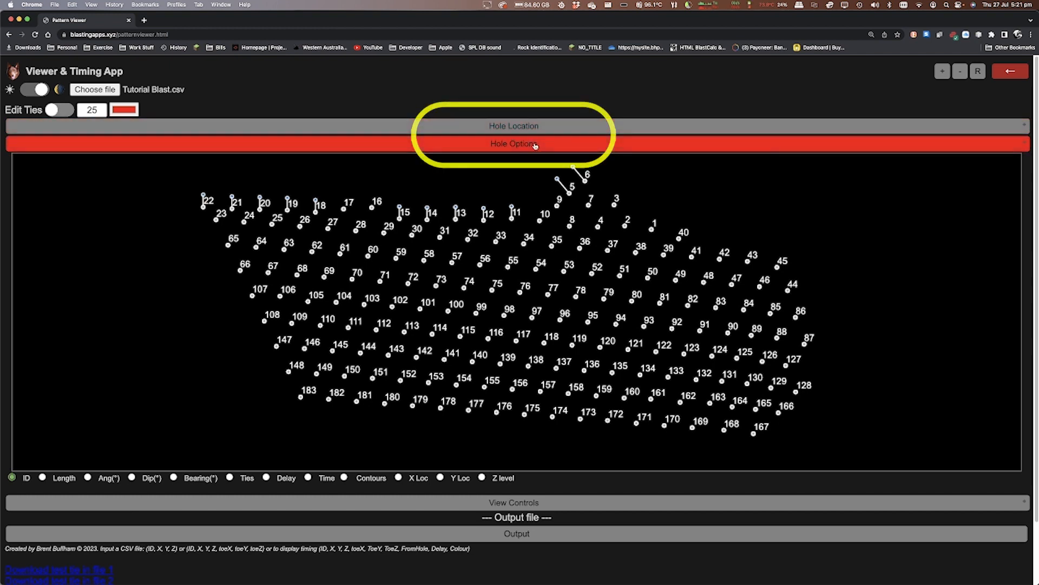
- Look at the hole location controls for easting, northing and elevation, and hide them again
{"action": "left_click", "coordinate": [563, 131]}
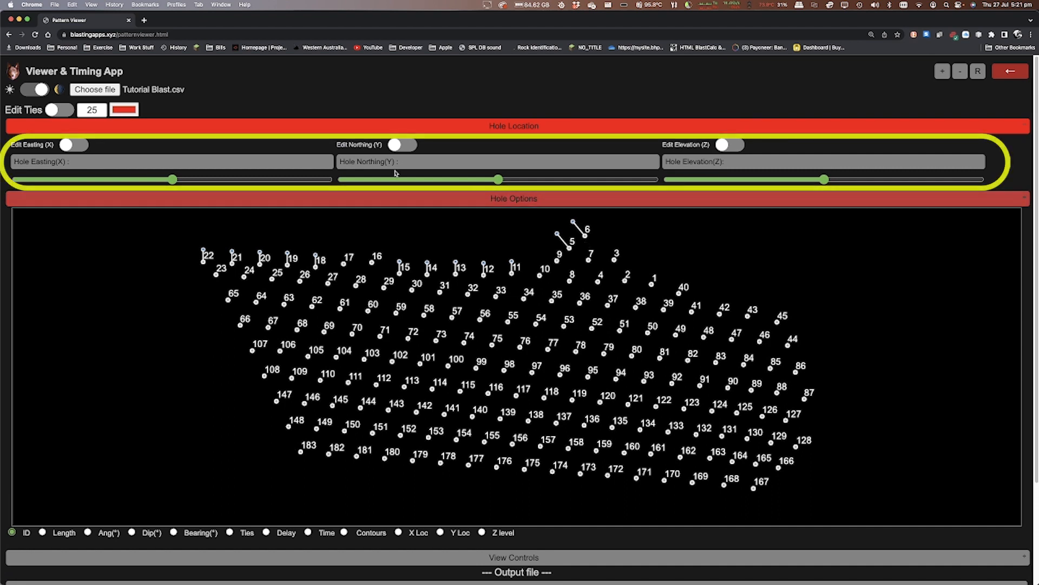
{"action": "left_click", "coordinate": [470, 123]}
- Show the view controls and set the toe size of the holes to 25.0
{"action": "scroll", "coordinate": [381, 342], "scroll_direction": "up", "scroll_amount": 3}
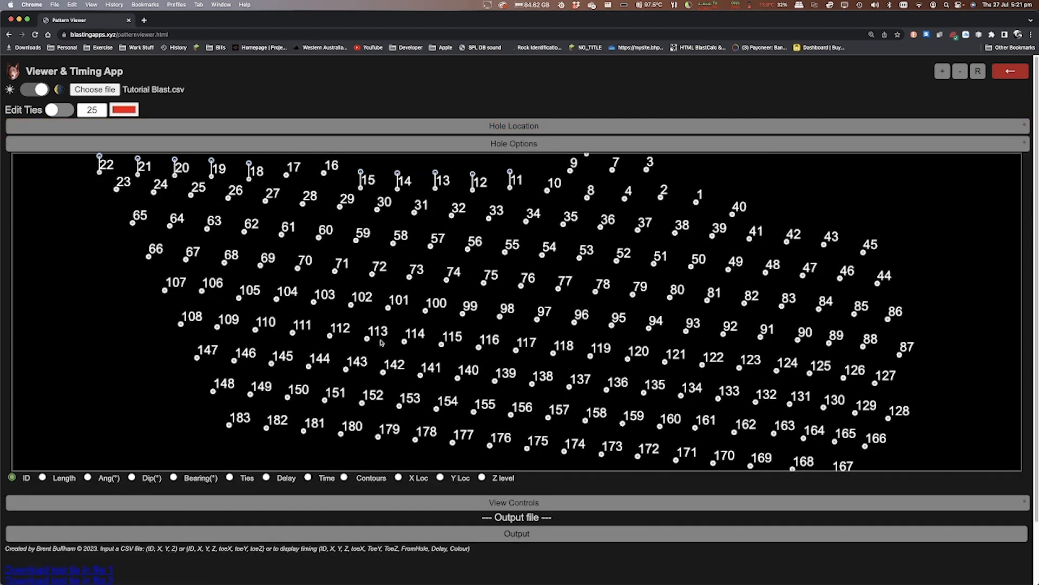
{"action": "scroll", "coordinate": [381, 342], "scroll_direction": "down", "scroll_amount": 3}
{"action": "scroll", "coordinate": [381, 342], "scroll_direction": "up", "scroll_amount": 5}
{"action": "left_click_drag", "start_coordinate": [508, 318], "coordinate": [524, 438]}
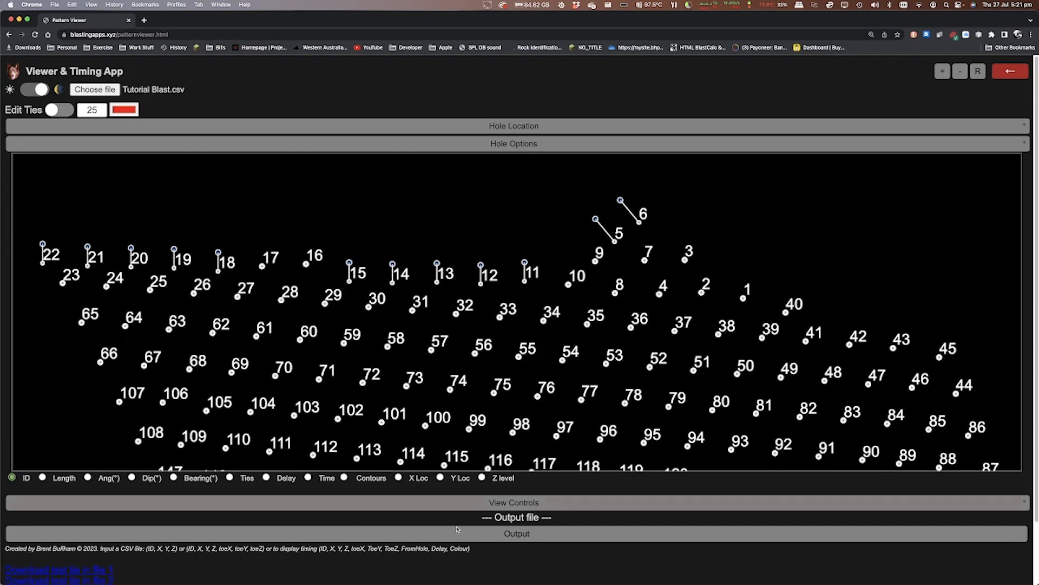
{"action": "left_click", "coordinate": [502, 504]}
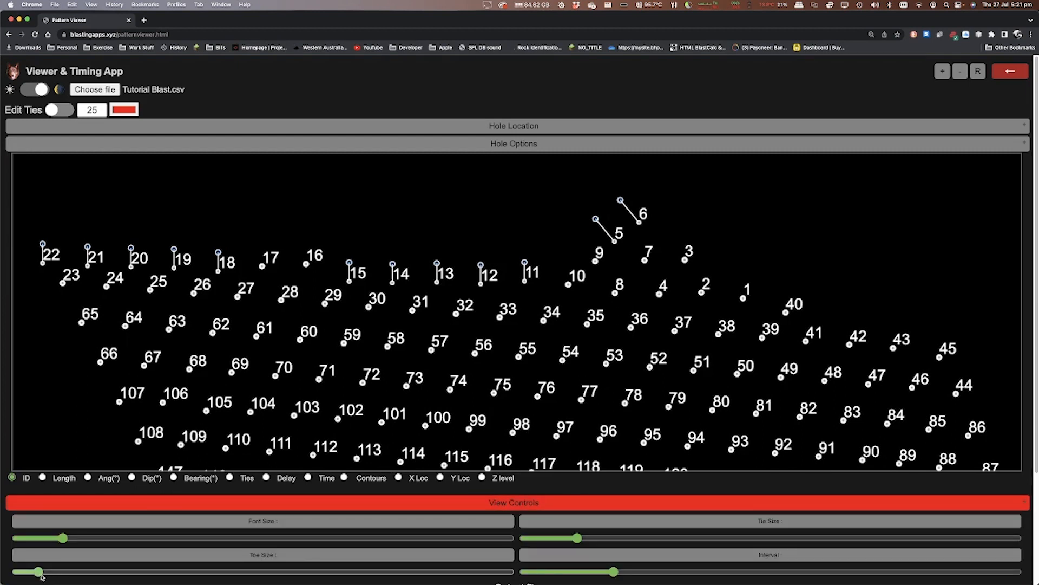
{"action": "left_click_drag", "start_coordinate": [38, 571], "coordinate": [255, 583]}
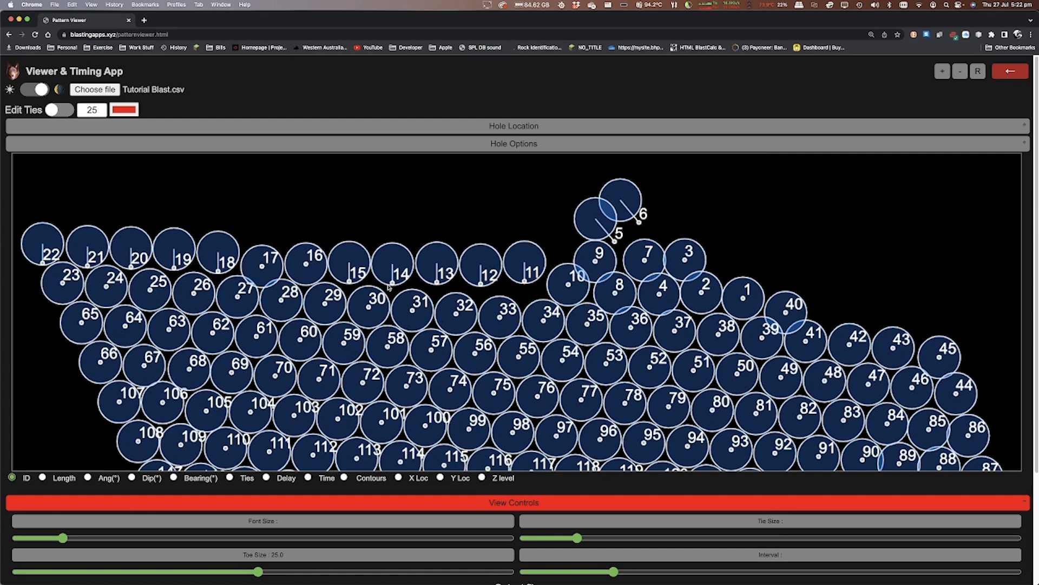
- Show the hole location controls and enable editing of the holes' northing (Y)
{"action": "left_click", "coordinate": [500, 121]}
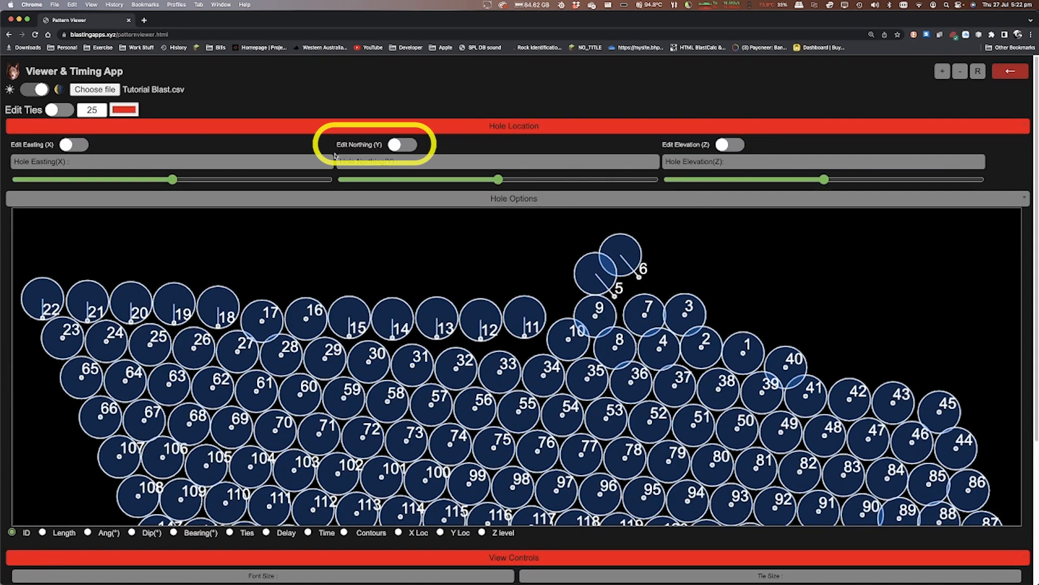
{"action": "left_click", "coordinate": [399, 144]}
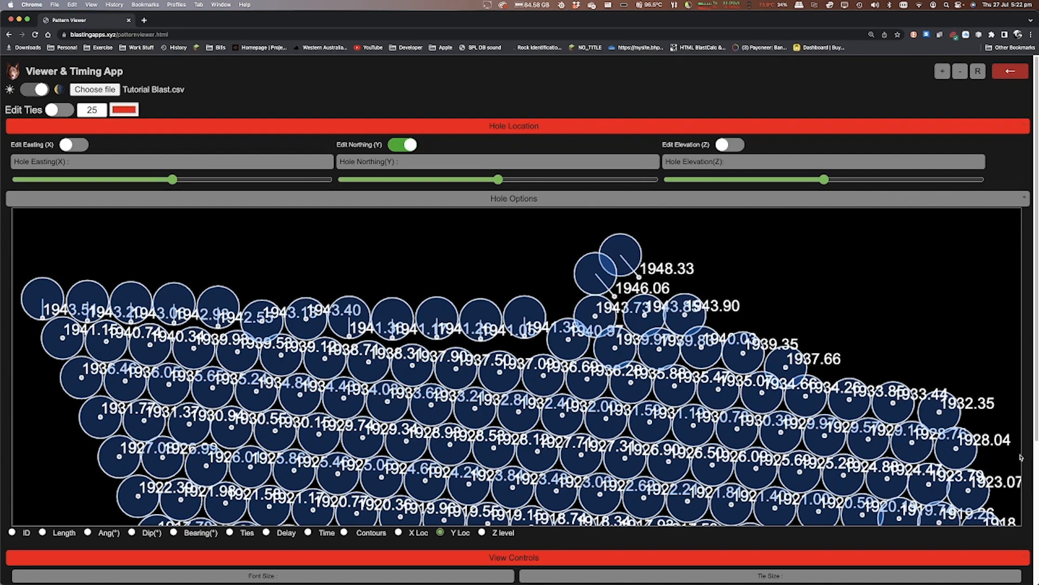
- Reduce the font size of the hole labels to 1px
{"action": "scroll", "coordinate": [1021, 458], "scroll_direction": "down", "scroll_amount": 2}
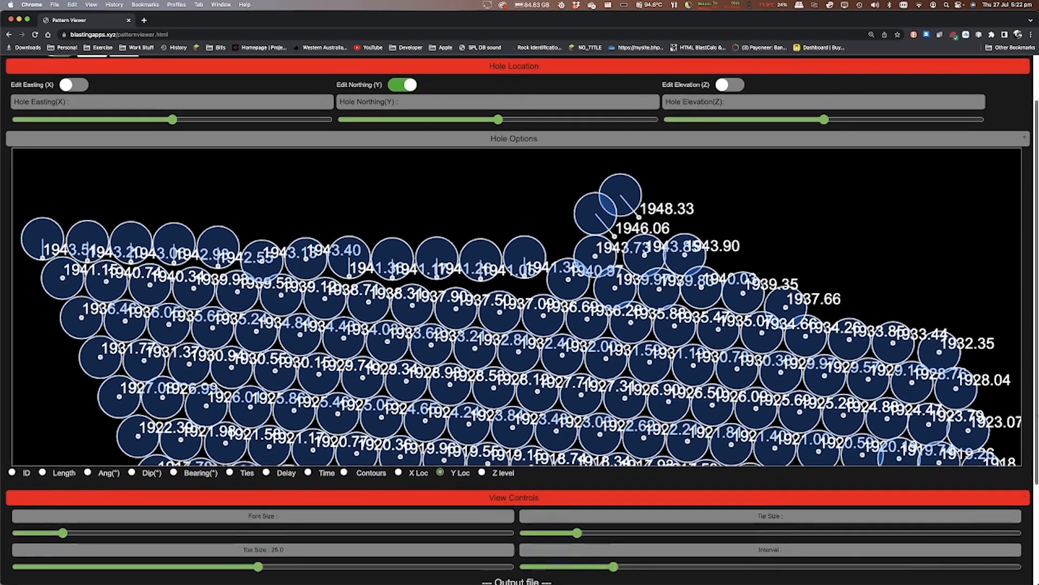
{"action": "scroll", "coordinate": [243, 536], "scroll_direction": "down", "scroll_amount": 1}
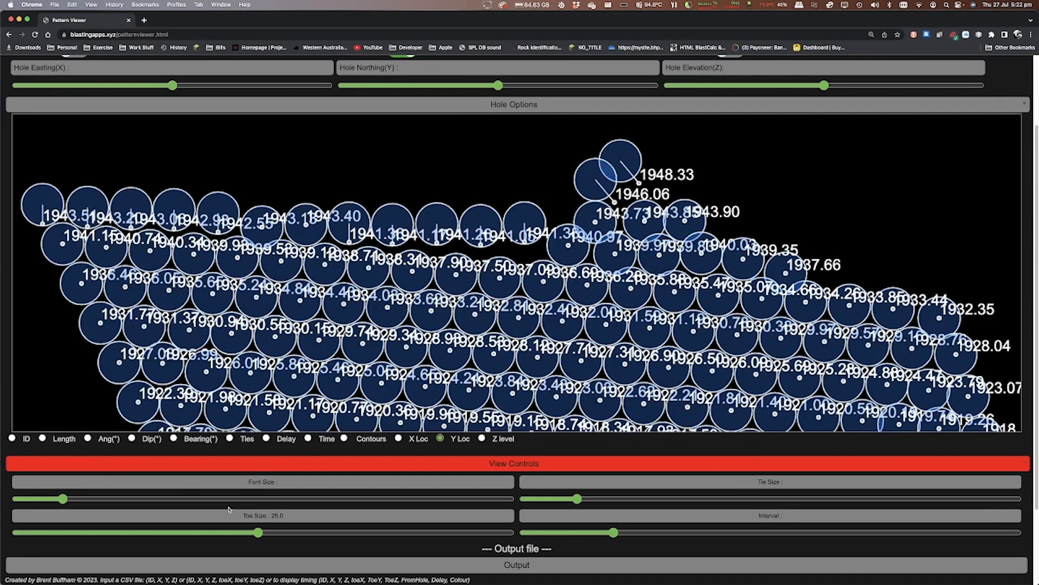
{"action": "left_click_drag", "start_coordinate": [62, 498], "coordinate": [19, 503]}
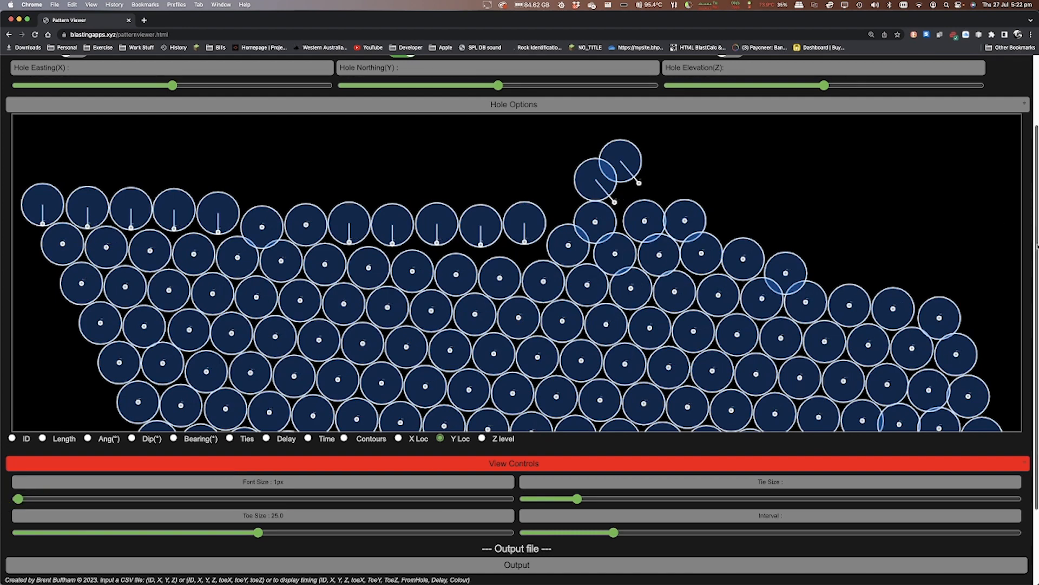
- Select hole 11 at the end of the front row and set its northing to 1938.98
{"action": "scroll", "coordinate": [1036, 246], "scroll_direction": "up", "scroll_amount": 3}
{"action": "scroll", "coordinate": [1036, 247], "scroll_direction": "down", "scroll_amount": 1}
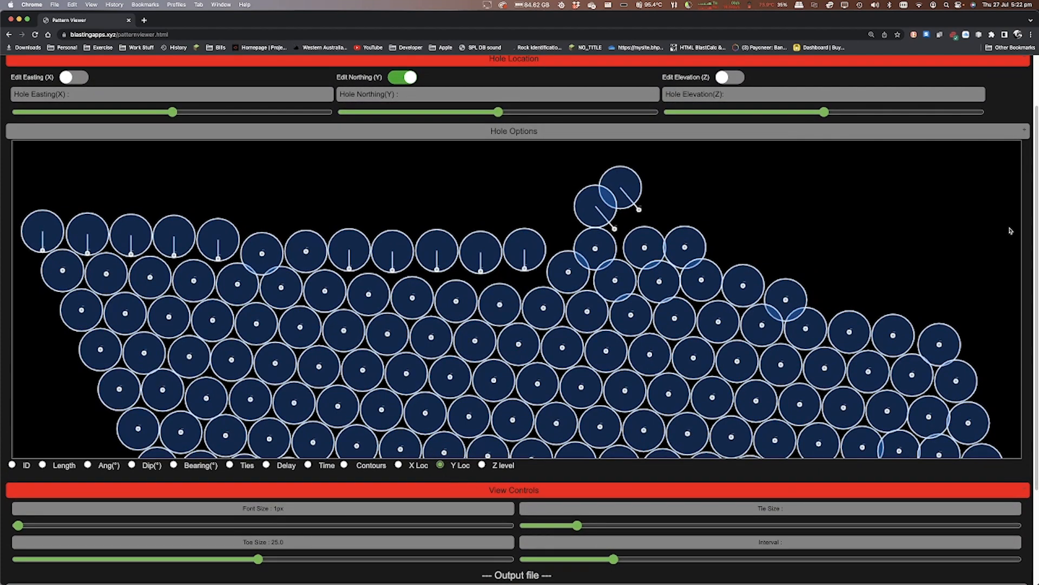
{"action": "scroll", "coordinate": [520, 271], "scroll_direction": "up", "scroll_amount": 3}
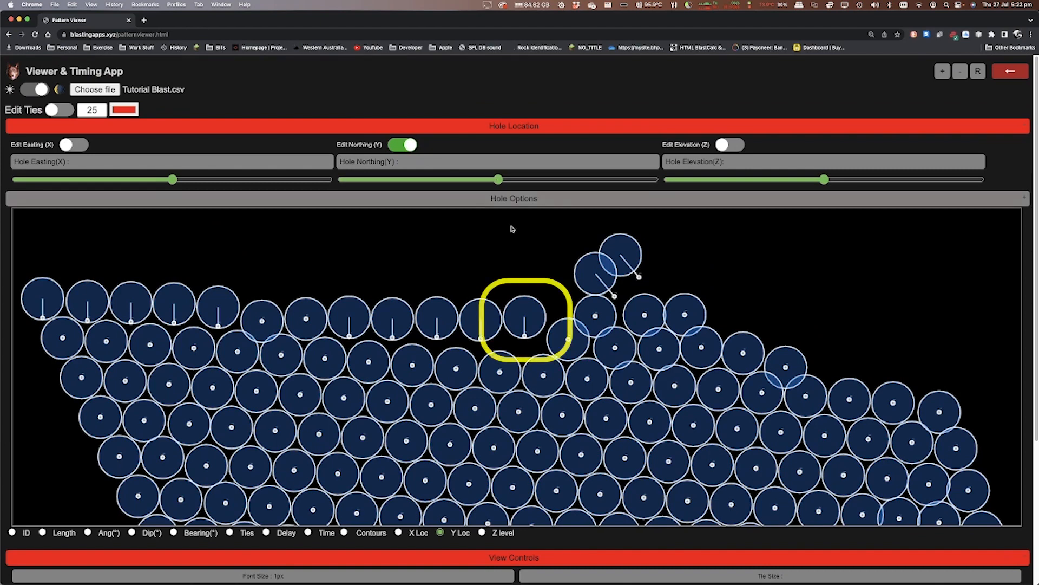
{"action": "left_click", "coordinate": [524, 336]}
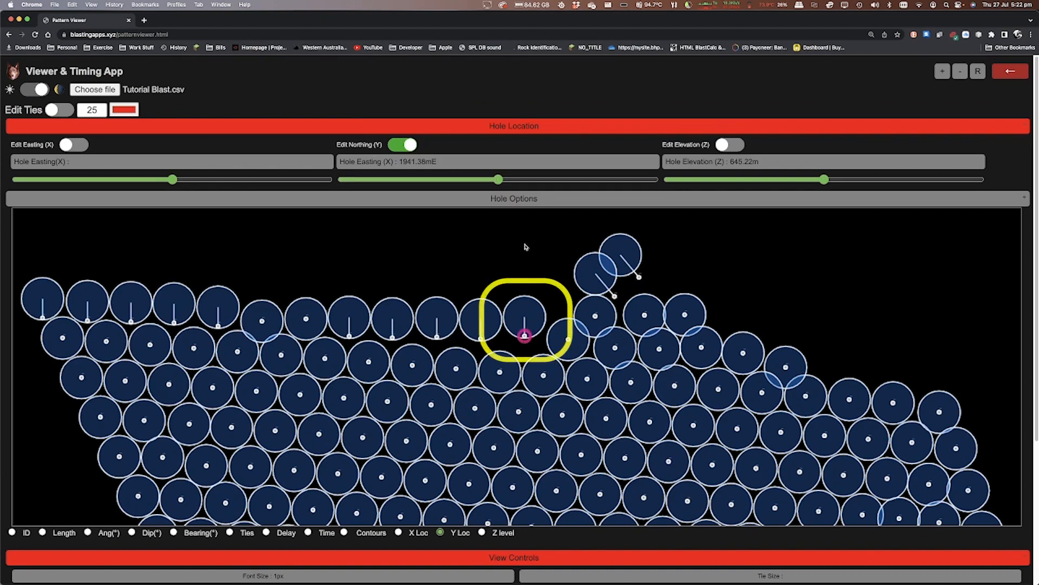
{"action": "left_click_drag", "start_coordinate": [497, 184], "coordinate": [480, 185]}
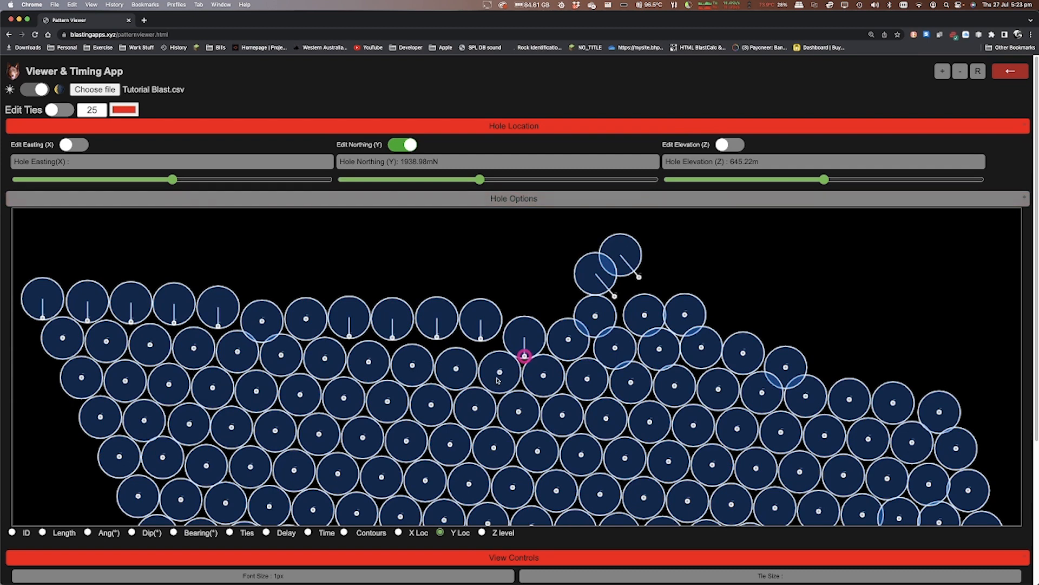
- Set the northing of the two front-row holes immediately west of hole 11 to 1939.45 and 1939.76, working westward
{"action": "left_click", "coordinate": [480, 339]}
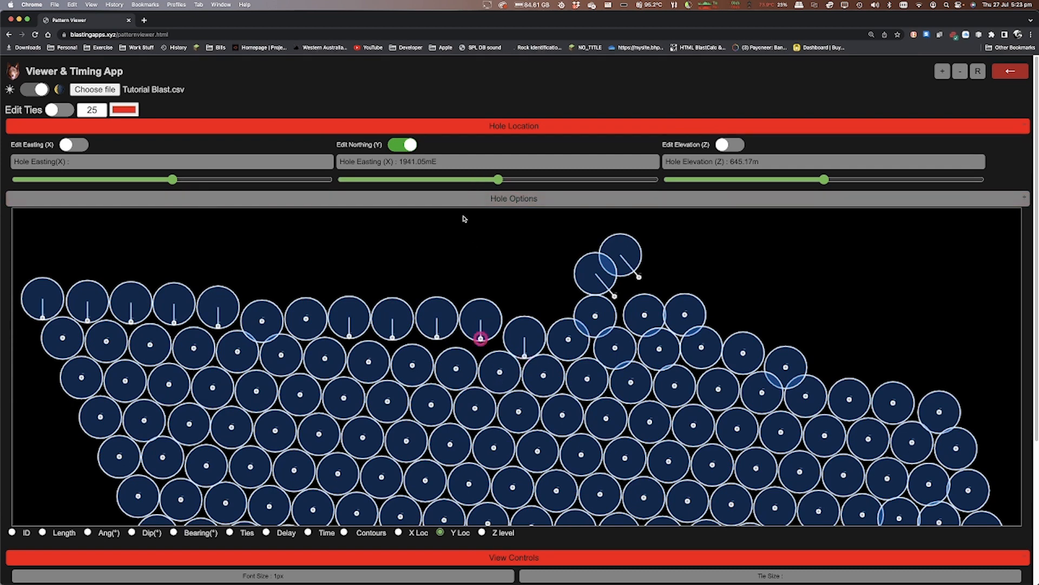
{"action": "left_click_drag", "start_coordinate": [498, 179], "coordinate": [486, 182]}
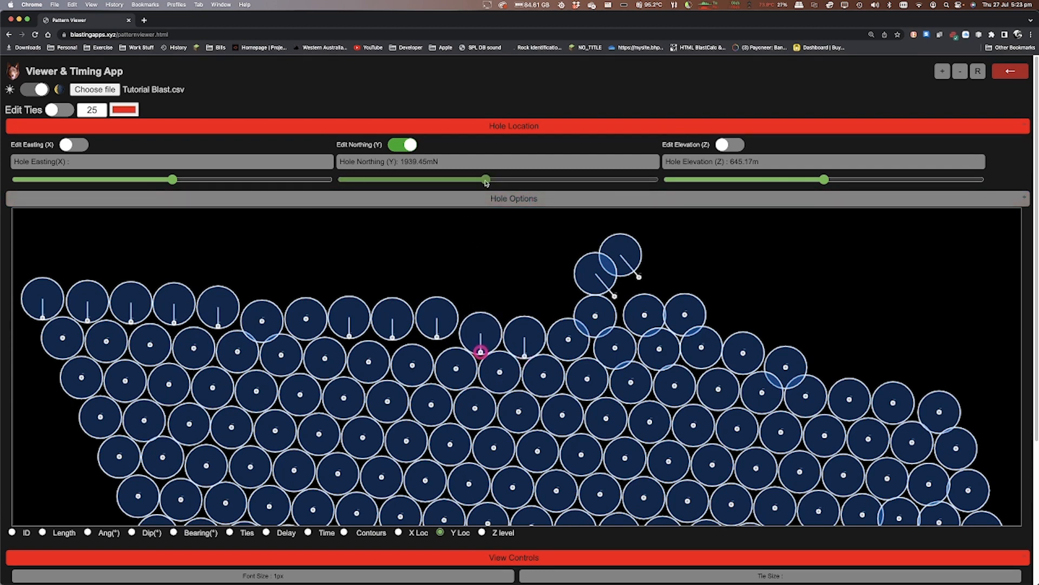
{"action": "left_click", "coordinate": [437, 342]}
{"action": "left_click", "coordinate": [486, 182]}
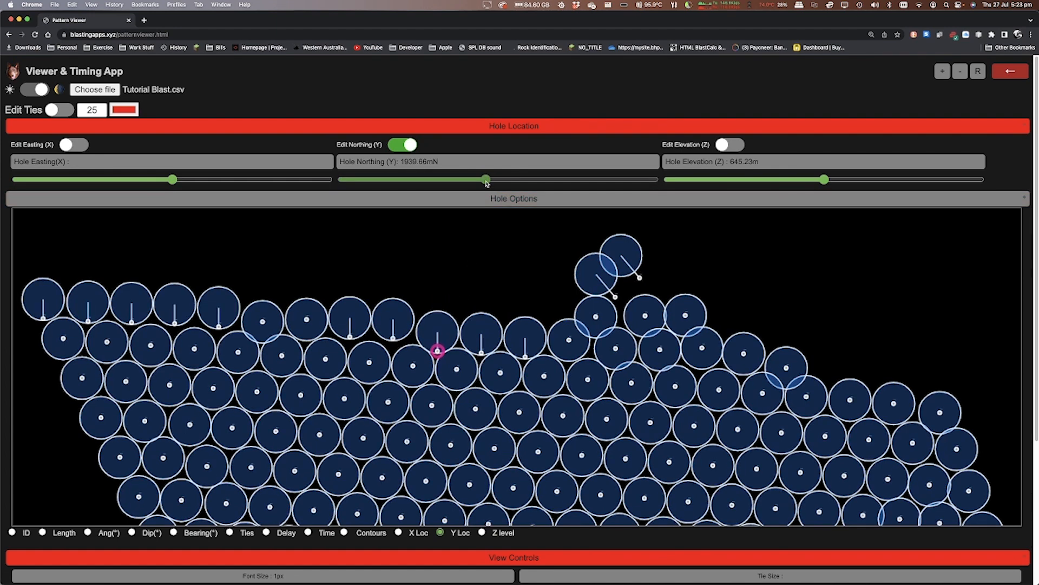
{"action": "left_click_drag", "start_coordinate": [486, 182], "coordinate": [488, 181]}
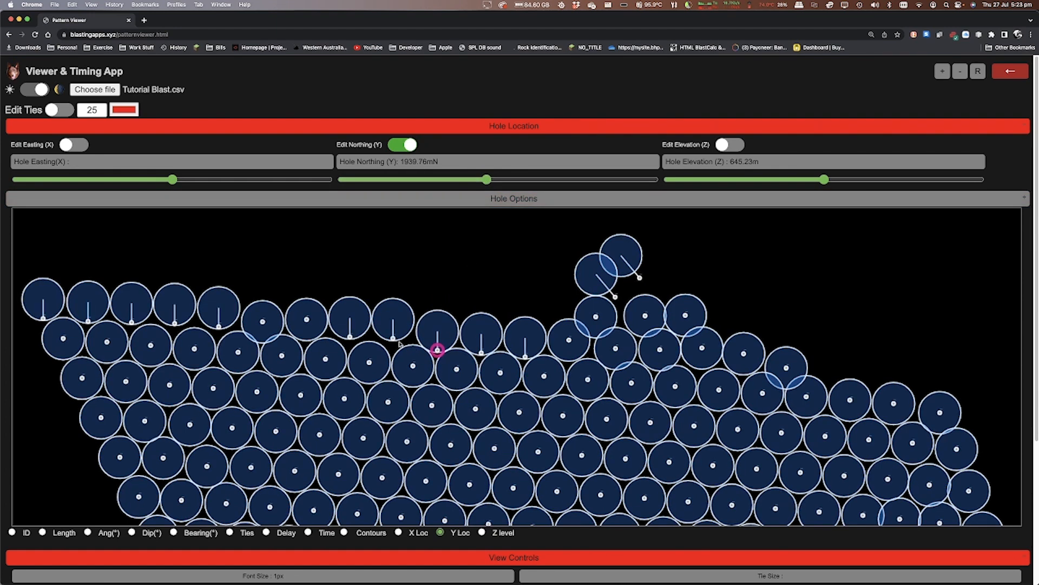
- Set the northing of the third and fourth front-row holes west of hole 11 to 1940.17 and 1940.65 respectively
{"action": "left_click", "coordinate": [394, 341]}
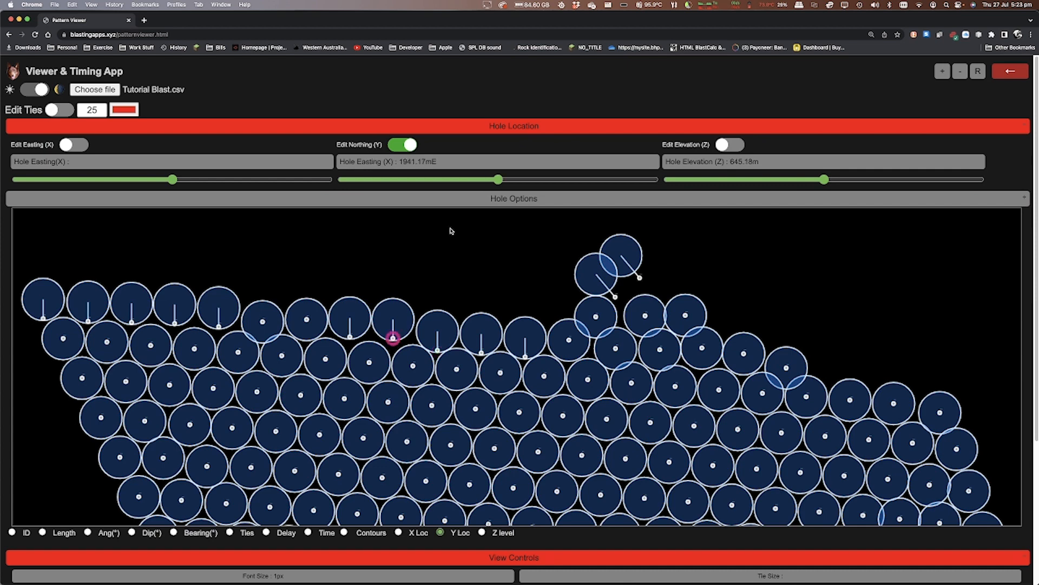
{"action": "left_click", "coordinate": [495, 182]}
{"action": "left_click_drag", "start_coordinate": [496, 182], "coordinate": [491, 182]}
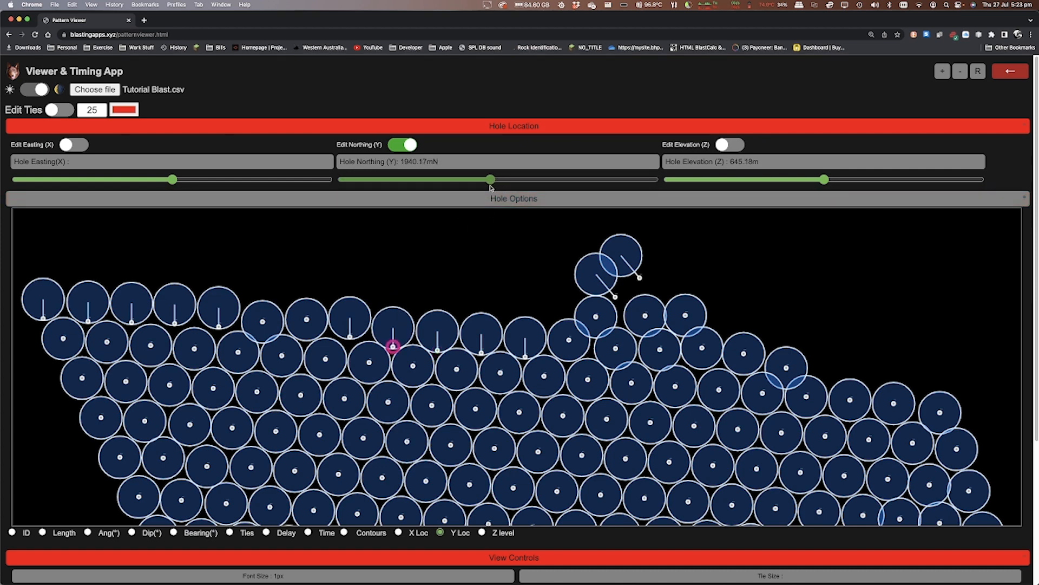
{"action": "left_click", "coordinate": [351, 338]}
{"action": "left_click", "coordinate": [494, 182]}
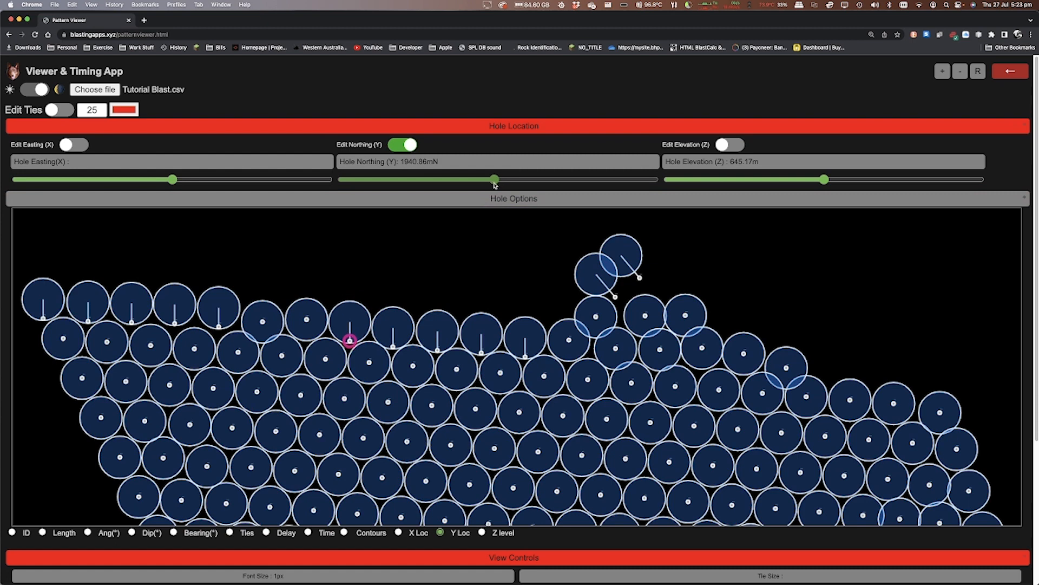
{"action": "left_click_drag", "start_coordinate": [495, 182], "coordinate": [492, 182]}
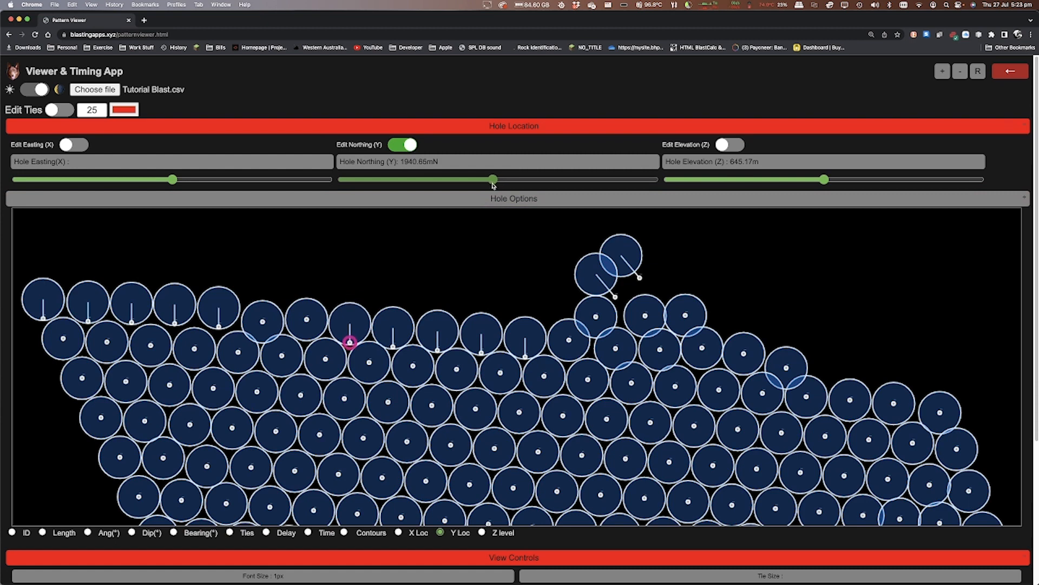
- Set the northing of the fifth and fourth holes from the west end of the front row to 1941.75 and 1942.33 respectively
{"action": "left_click", "coordinate": [217, 328]}
{"action": "left_click", "coordinate": [496, 181]}
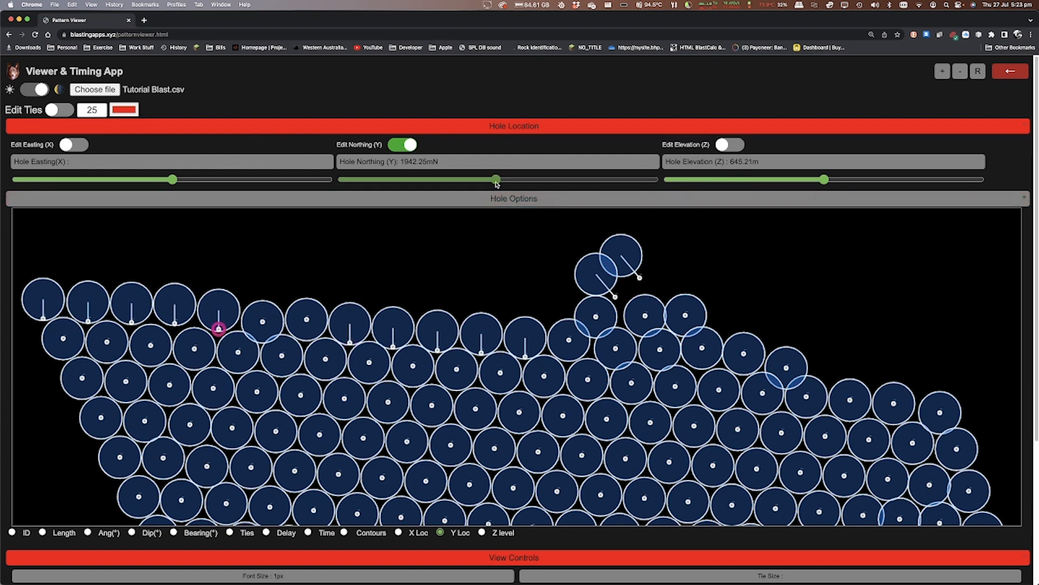
{"action": "left_click_drag", "start_coordinate": [496, 182], "coordinate": [492, 182]}
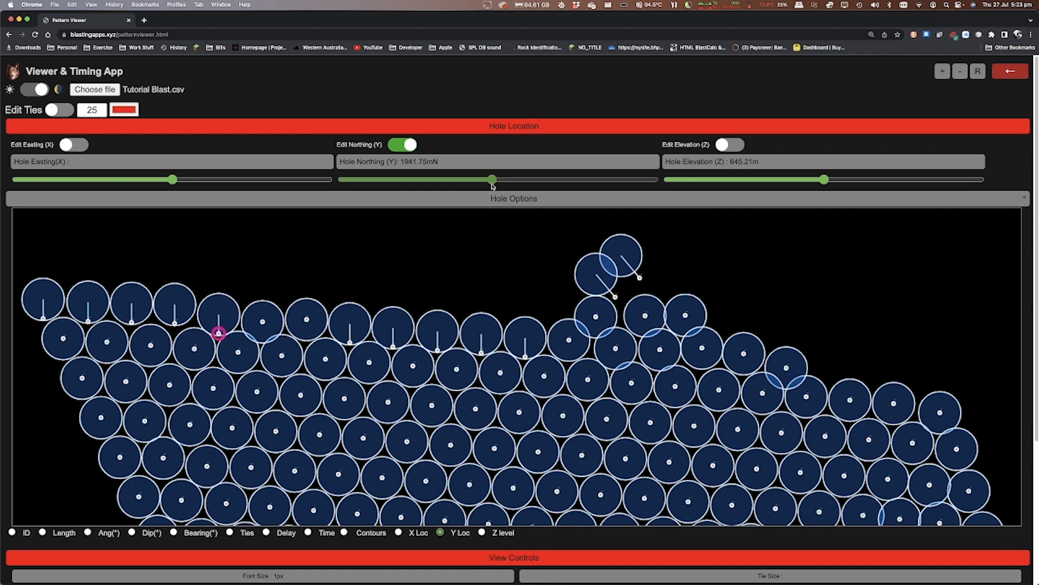
{"action": "left_click", "coordinate": [175, 328]}
{"action": "left_click", "coordinate": [494, 182]}
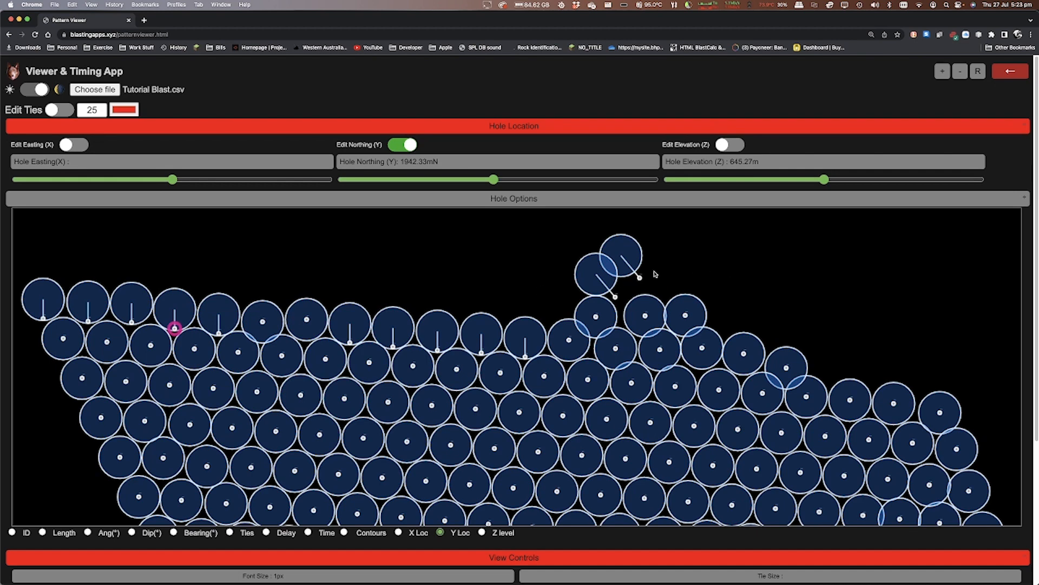
- Select hole 6, show the hole options, enable bearing editing and set its bearing to 360.0°
{"action": "left_click", "coordinate": [640, 277]}
{"action": "left_click", "coordinate": [509, 199]}
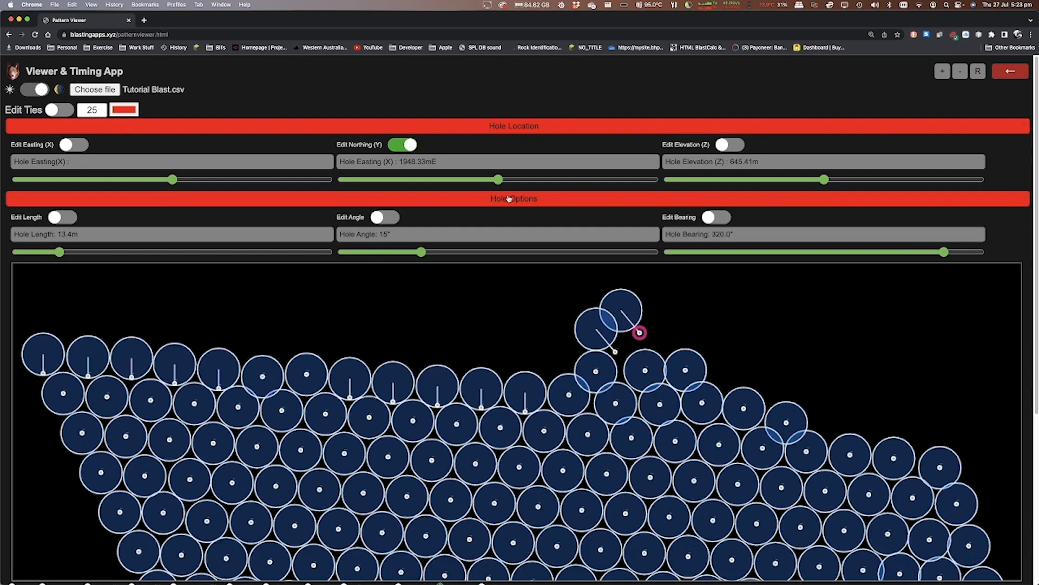
{"action": "left_click", "coordinate": [709, 217]}
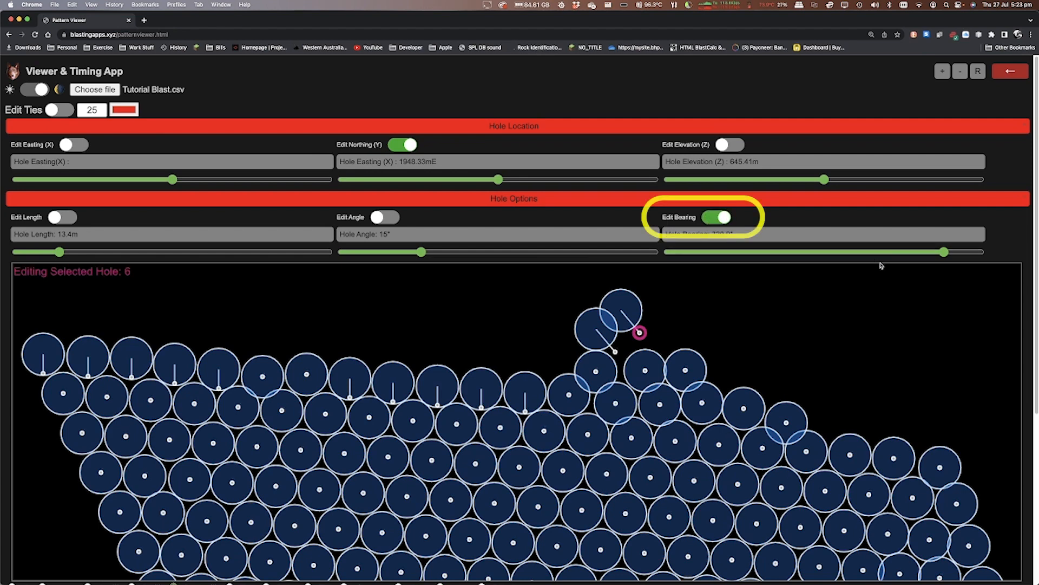
{"action": "left_click_drag", "start_coordinate": [943, 256], "coordinate": [991, 256]}
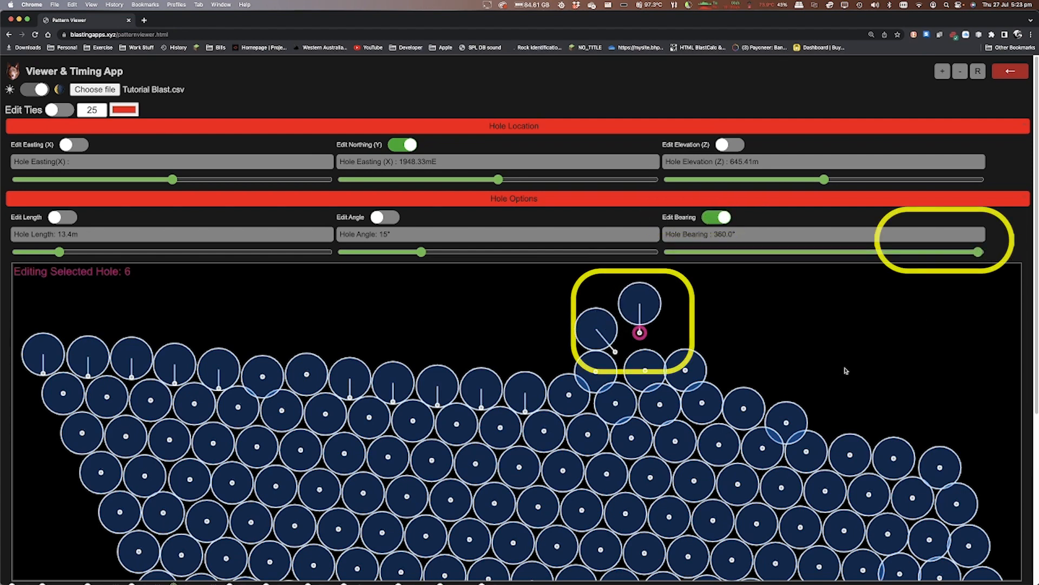
- Select hole 5 and set its bearing to 334.5° and its northing to 1945.46
{"action": "left_click", "coordinate": [614, 350]}
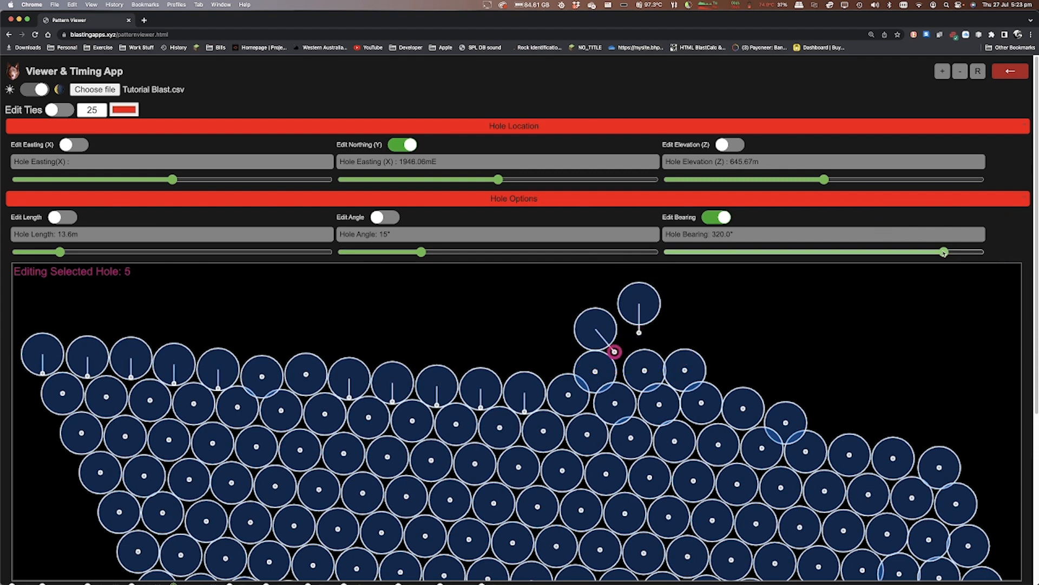
{"action": "left_click_drag", "start_coordinate": [945, 253], "coordinate": [957, 258]}
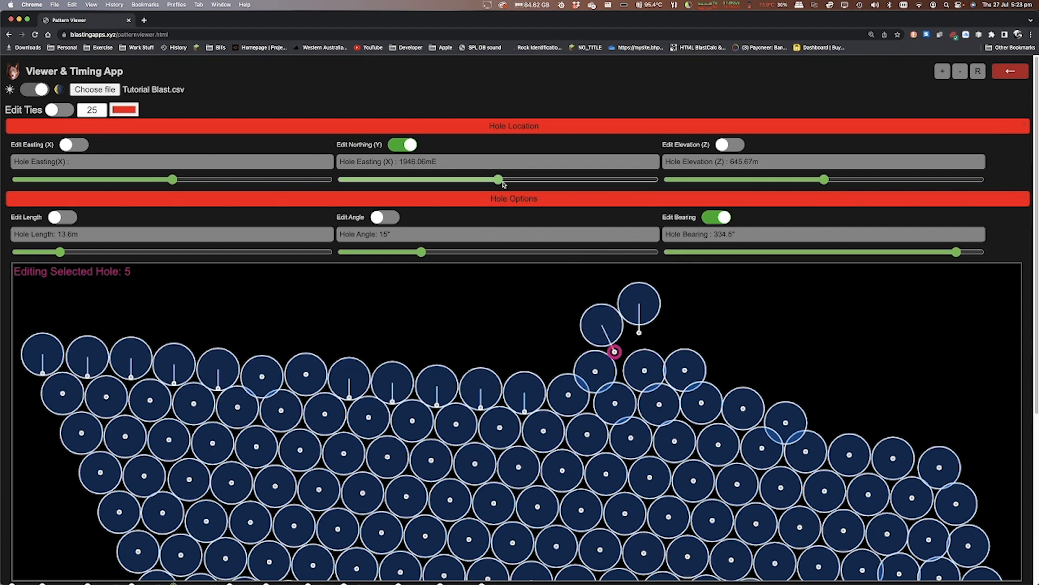
{"action": "left_click_drag", "start_coordinate": [501, 181], "coordinate": [497, 190]}
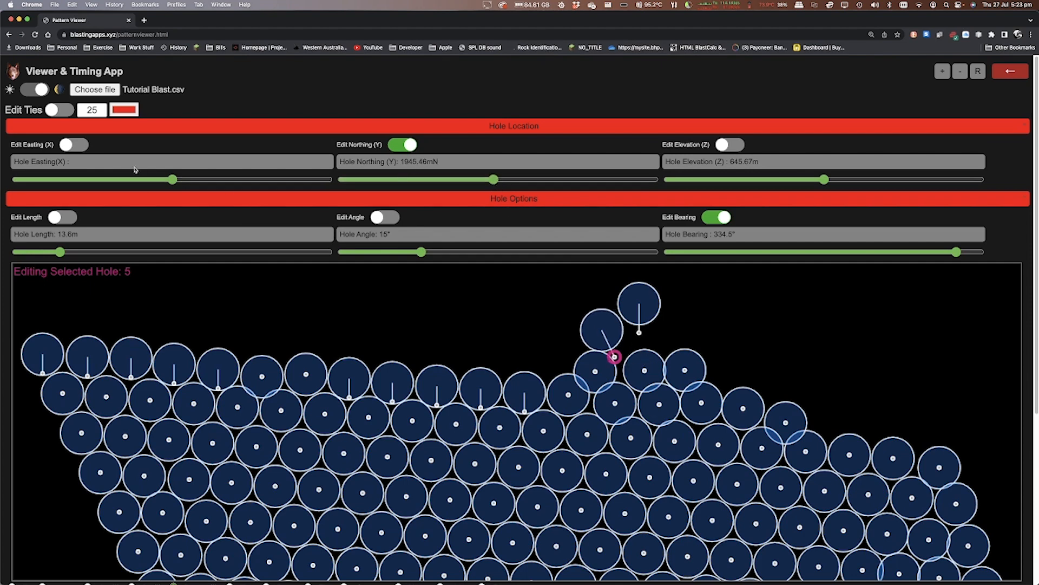
- Enable easting editing and move hole 5 to easting 8136.19 and northing 1944.16
{"action": "left_click", "coordinate": [75, 146]}
{"action": "left_click_drag", "start_coordinate": [172, 180], "coordinate": [186, 180]}
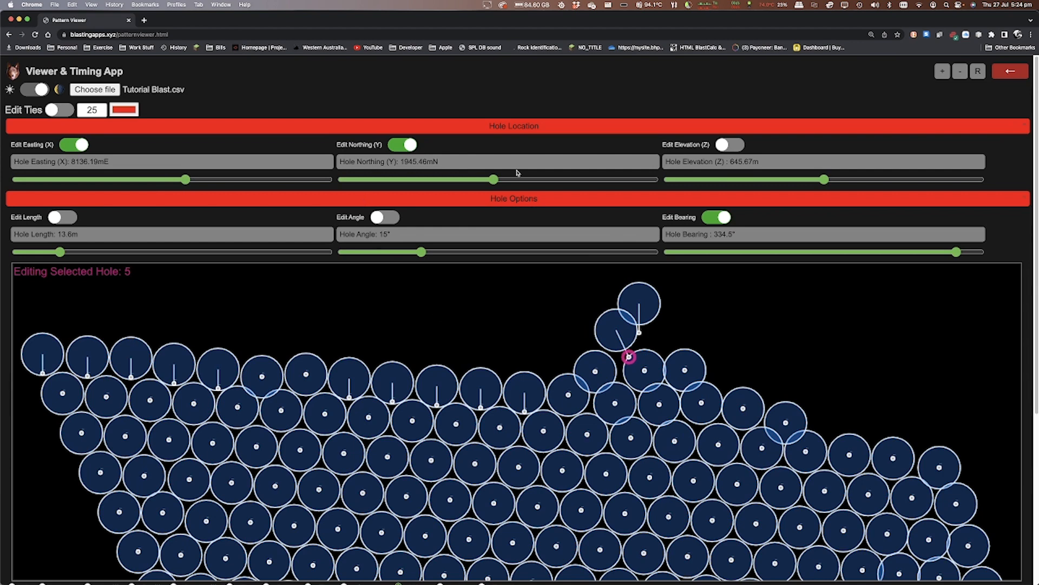
{"action": "left_click_drag", "start_coordinate": [494, 179], "coordinate": [484, 184]}
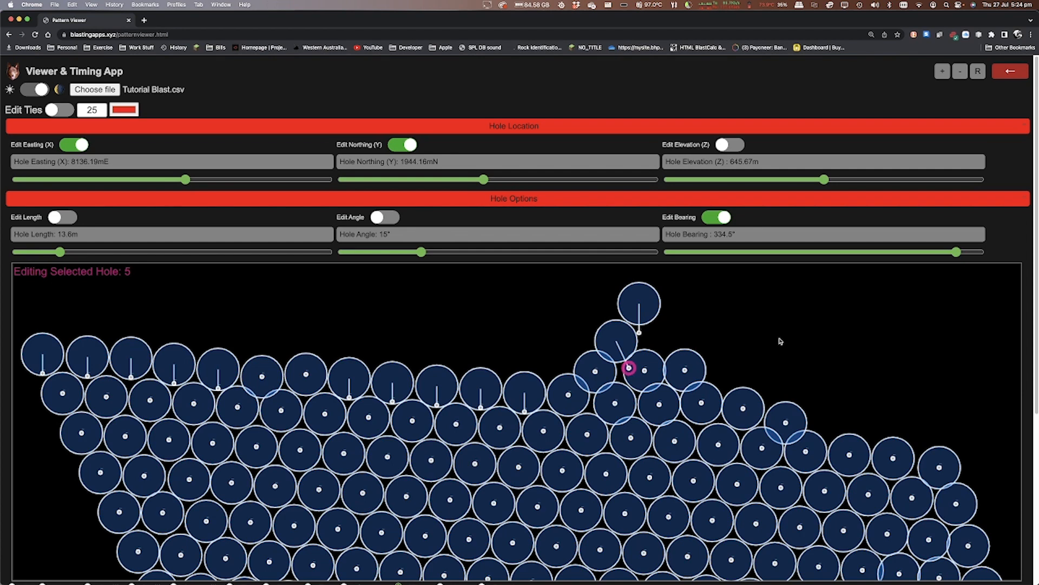
- Refine hole 5 to bearing 354.5°, northing 1943.96 and easting 8135.19
{"action": "left_click_drag", "start_coordinate": [949, 256], "coordinate": [969, 260]}
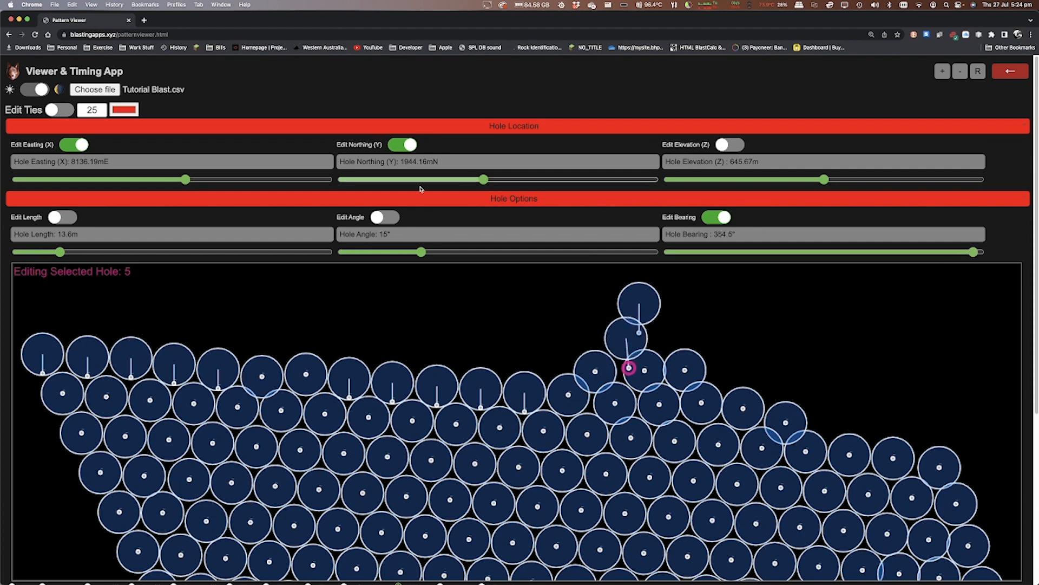
{"action": "left_click_drag", "start_coordinate": [488, 184], "coordinate": [483, 185]}
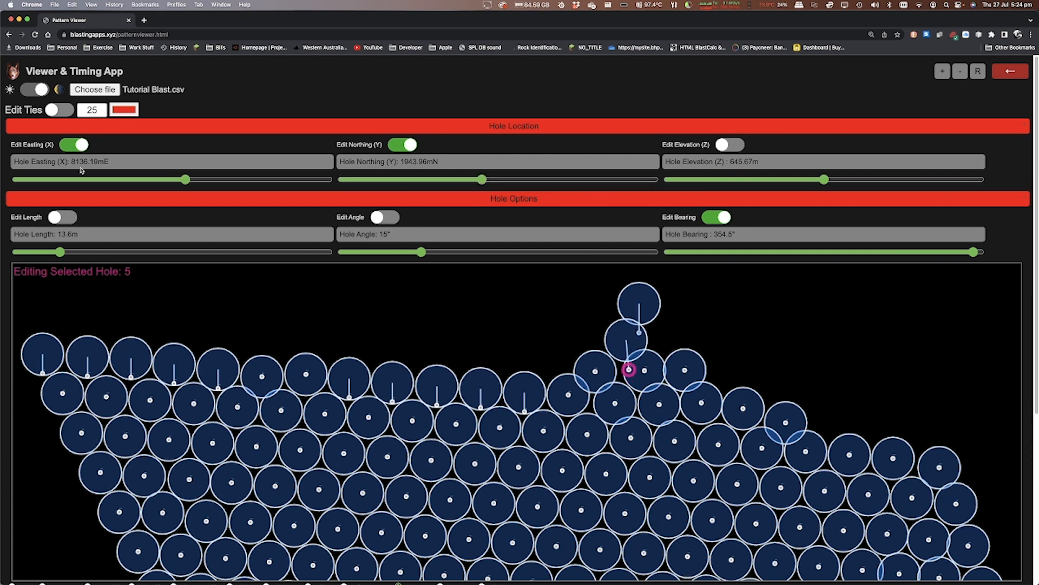
{"action": "left_click_drag", "start_coordinate": [185, 179], "coordinate": [181, 182]}
{"action": "left_click_drag", "start_coordinate": [180, 181], "coordinate": [178, 180]}
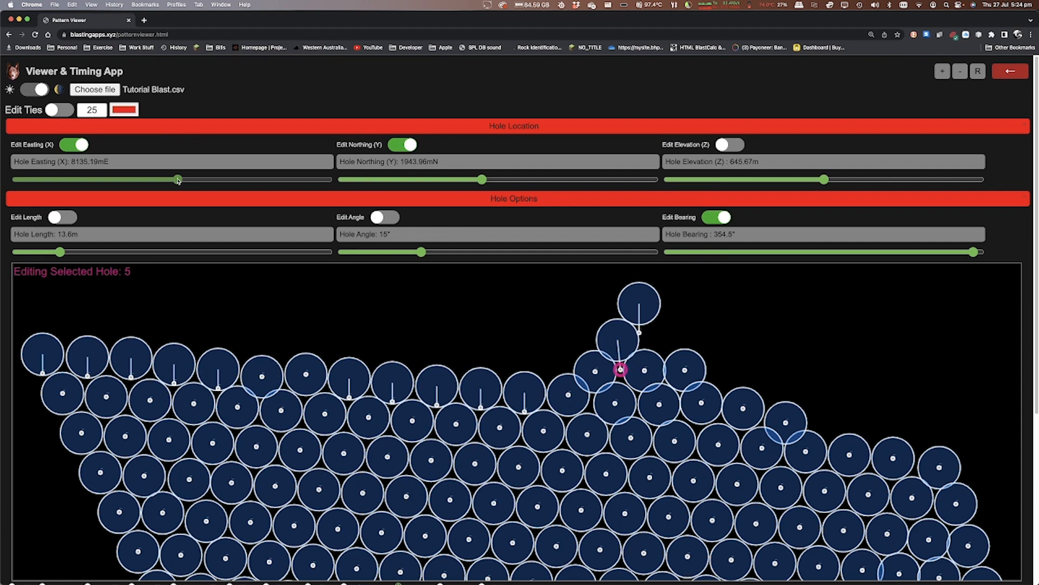
- Move hole 6 to northing 1945.33 and easting 8139.49
{"action": "left_click", "coordinate": [640, 333]}
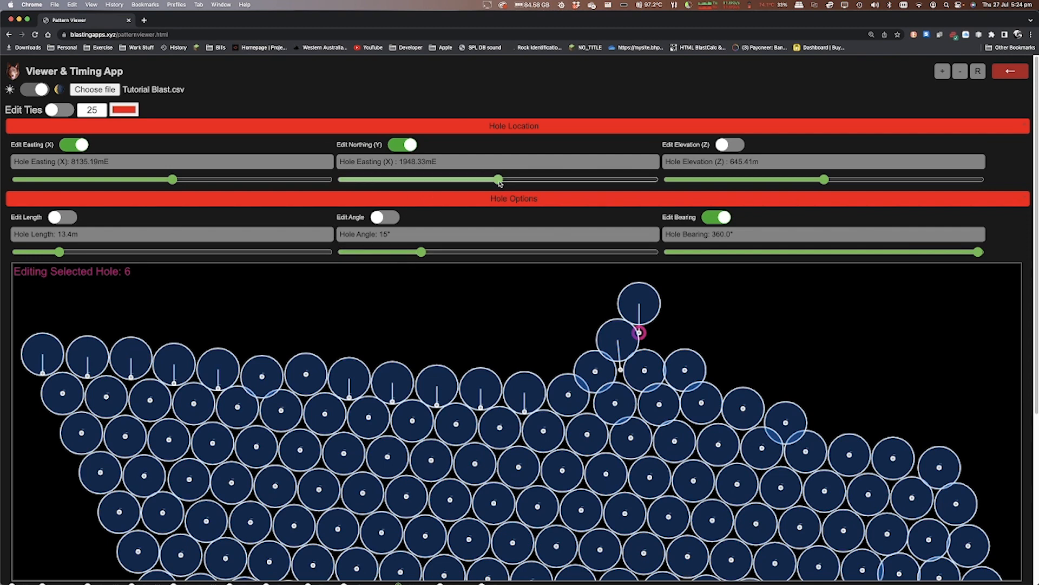
{"action": "left_click_drag", "start_coordinate": [498, 179], "coordinate": [476, 181]}
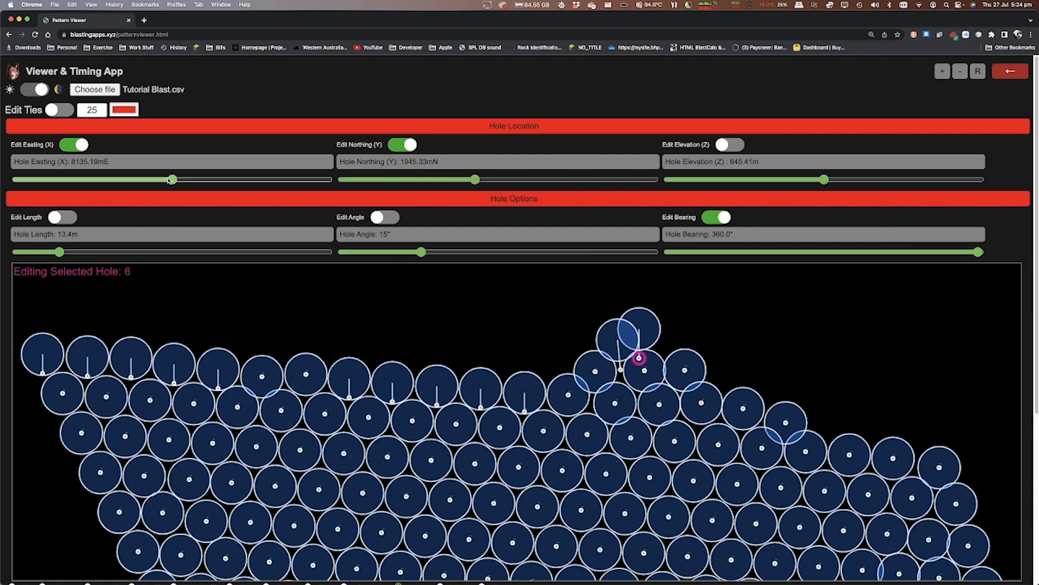
{"action": "left_click_drag", "start_coordinate": [172, 180], "coordinate": [189, 181]}
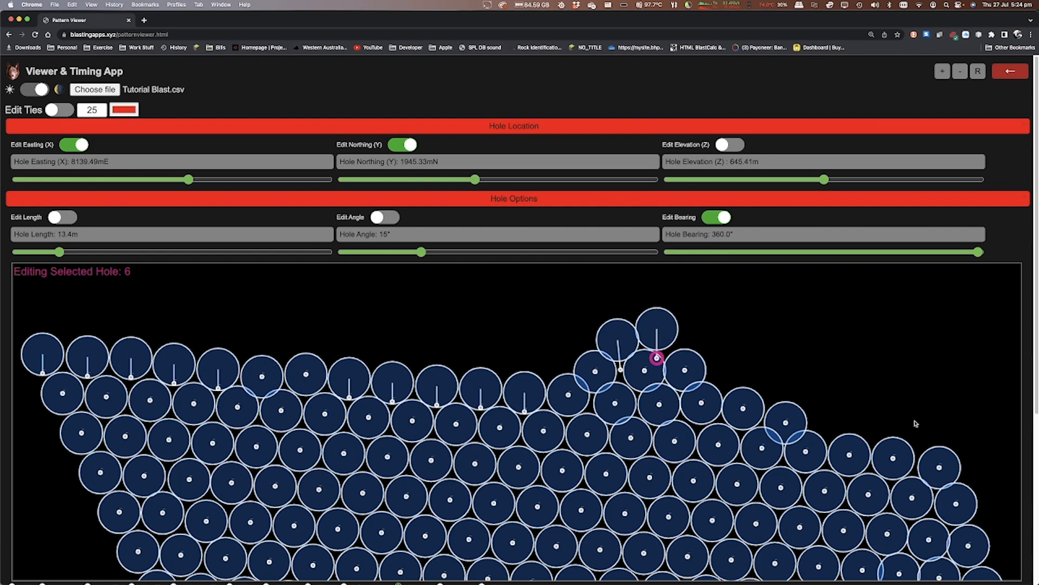
- Disable editing of the northing, easting and bearing, and enable editing of the hole angle
{"action": "scroll", "coordinate": [800, 379], "scroll_direction": "down", "scroll_amount": 2}
{"action": "scroll", "coordinate": [801, 380], "scroll_direction": "down", "scroll_amount": 3}
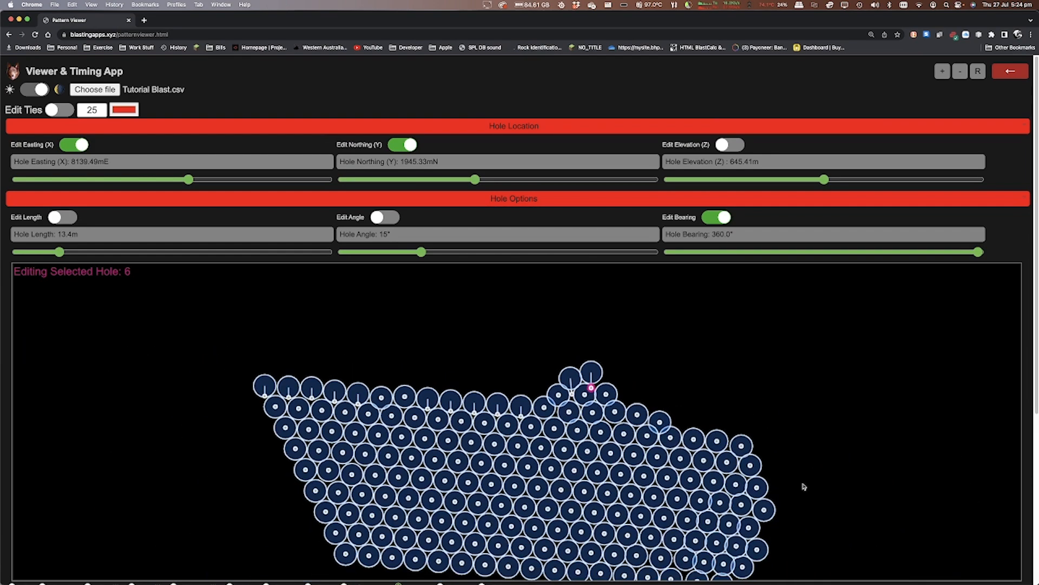
{"action": "scroll", "coordinate": [791, 505], "scroll_direction": "down", "scroll_amount": 3}
{"action": "scroll", "coordinate": [703, 547], "scroll_direction": "up", "scroll_amount": 3}
{"action": "scroll", "coordinate": [714, 547], "scroll_direction": "up", "scroll_amount": 1}
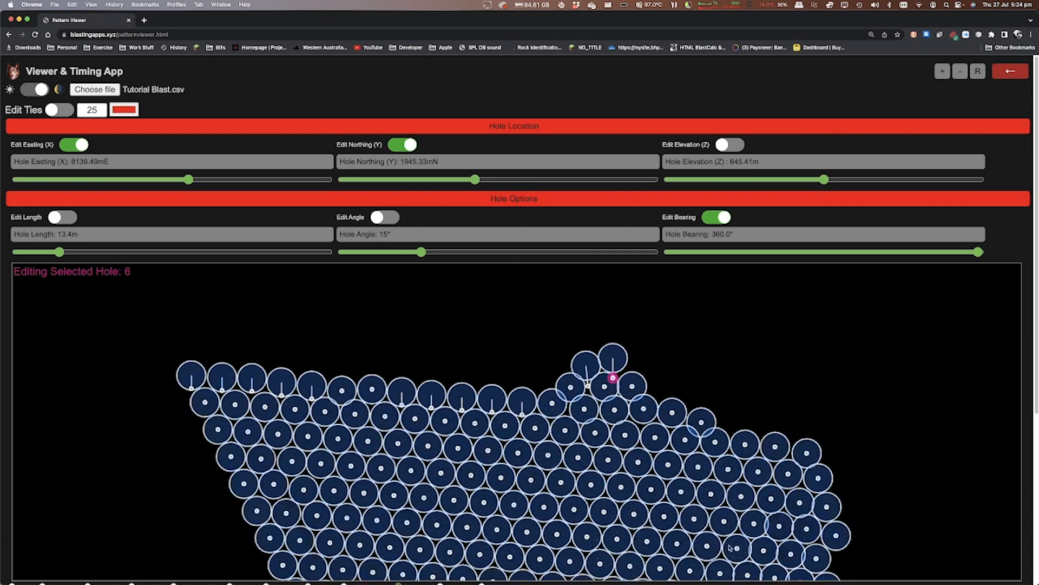
{"action": "left_click_drag", "start_coordinate": [917, 529], "coordinate": [771, 363]}
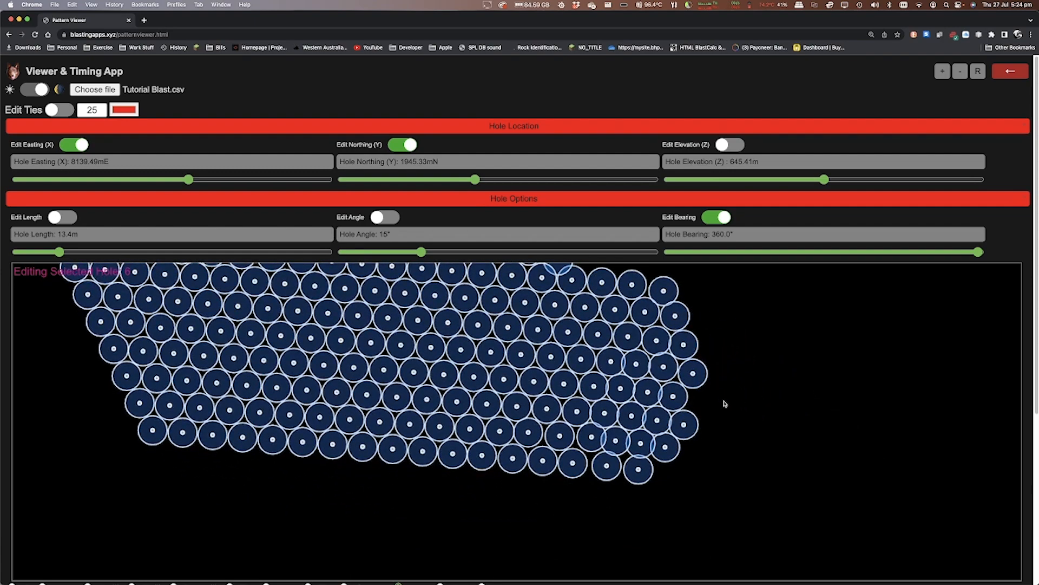
{"action": "scroll", "coordinate": [726, 403], "scroll_direction": "up", "scroll_amount": 3}
{"action": "left_click_drag", "start_coordinate": [860, 375], "coordinate": [763, 420]}
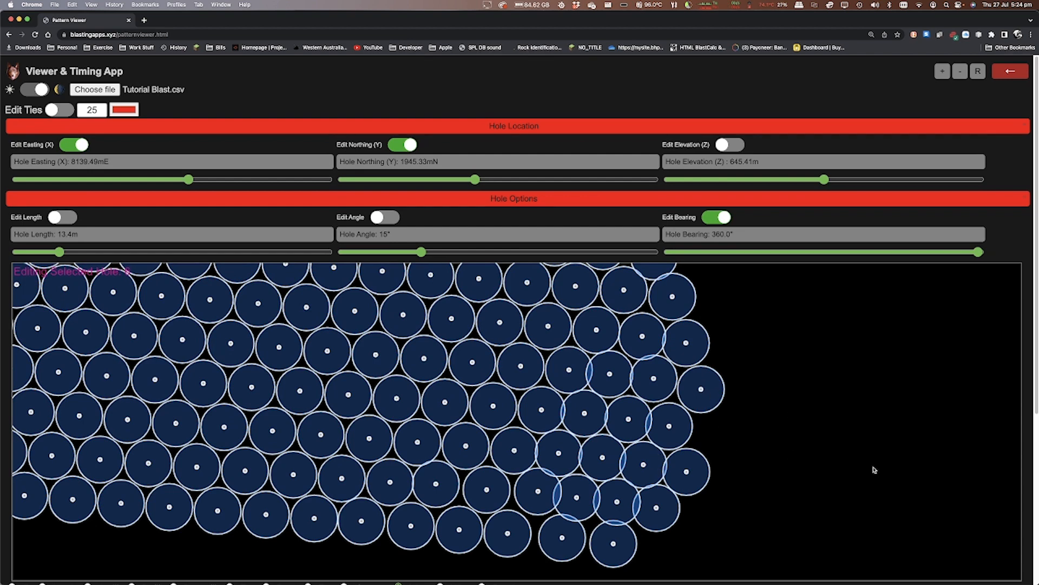
{"action": "left_click", "coordinate": [410, 145]}
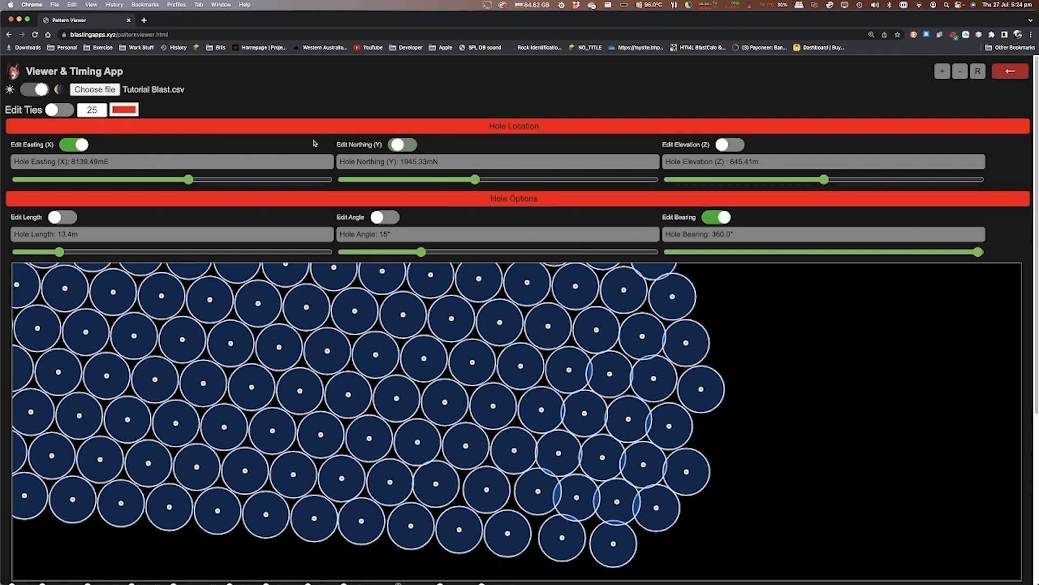
{"action": "left_click", "coordinate": [72, 145]}
{"action": "left_click", "coordinate": [722, 218]}
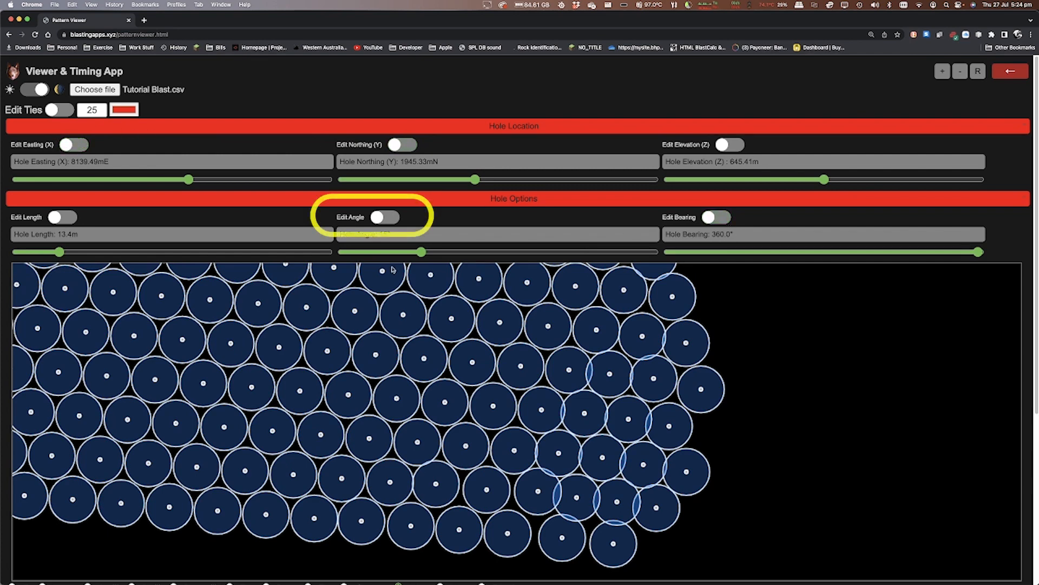
{"action": "left_click", "coordinate": [388, 219]}
- Set the angle of hole 128 on the eastern edge to 10°, then enable easting editing and set its easting to 8173.97
{"action": "left_click", "coordinate": [686, 472]}
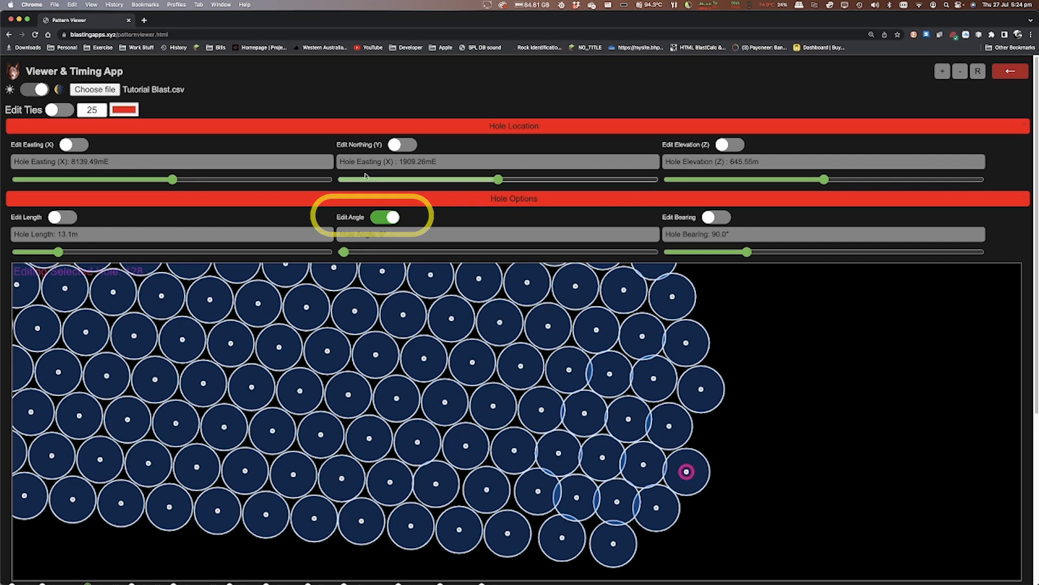
{"action": "left_click_drag", "start_coordinate": [344, 253], "coordinate": [396, 257]}
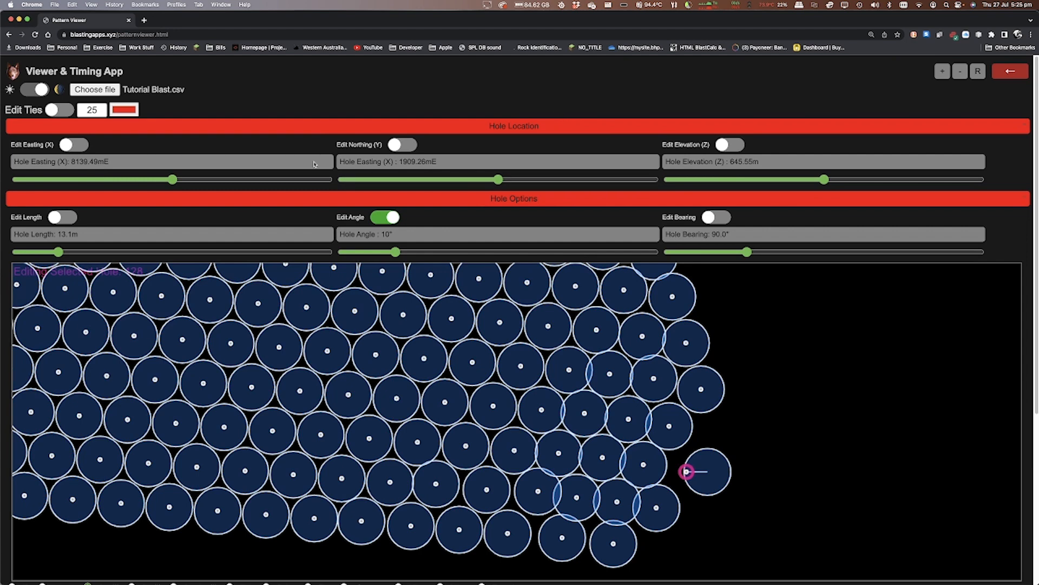
{"action": "left_click", "coordinate": [83, 146]}
{"action": "left_click_drag", "start_coordinate": [172, 180], "coordinate": [154, 179]}
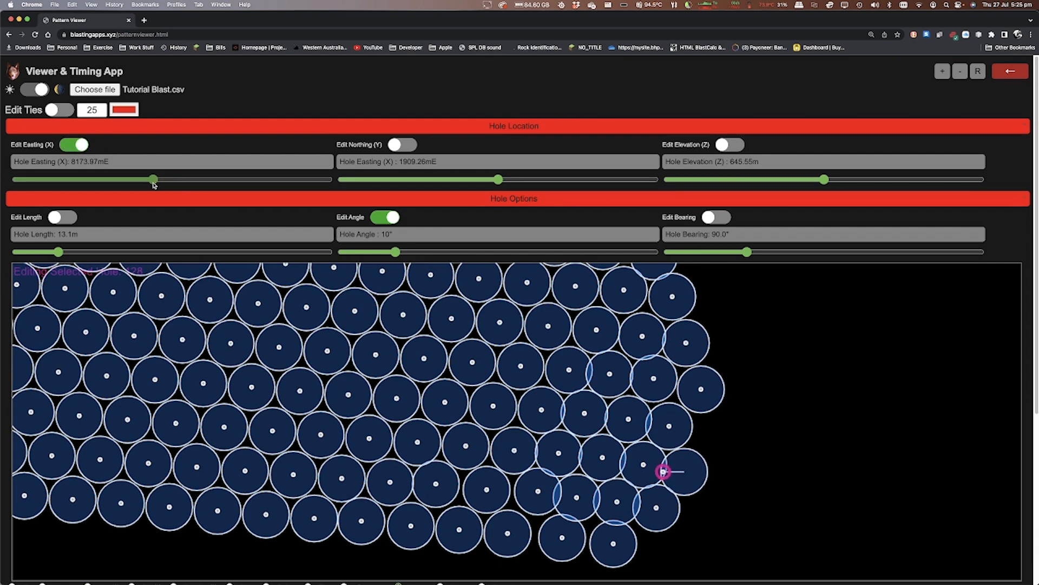
- Set hole 87 on the eastern edge to an angle of 10° and easting 8175.14, and disable angle and easting editing
{"action": "left_click", "coordinate": [701, 391]}
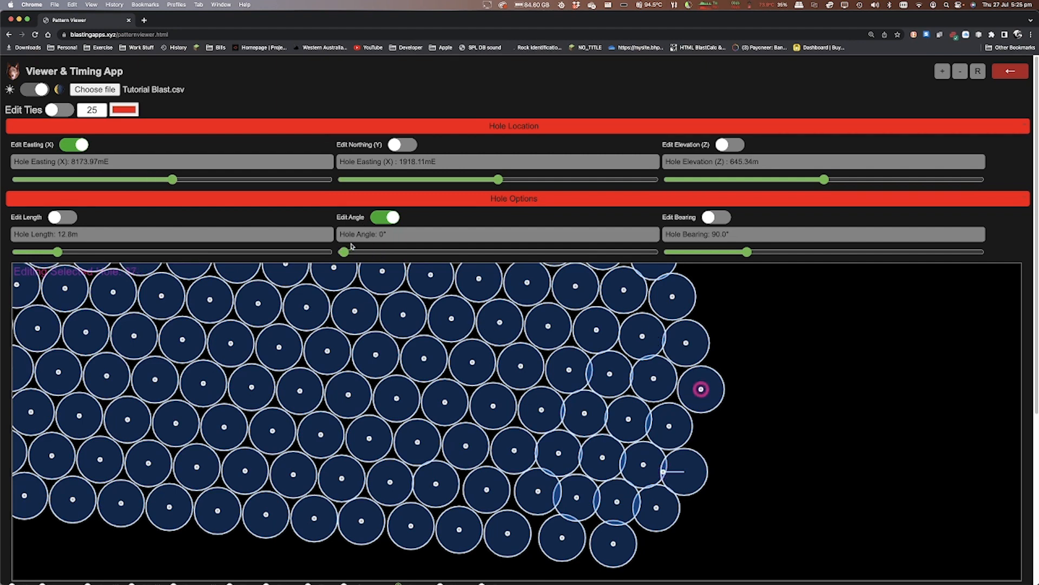
{"action": "left_click_drag", "start_coordinate": [345, 252], "coordinate": [395, 257]}
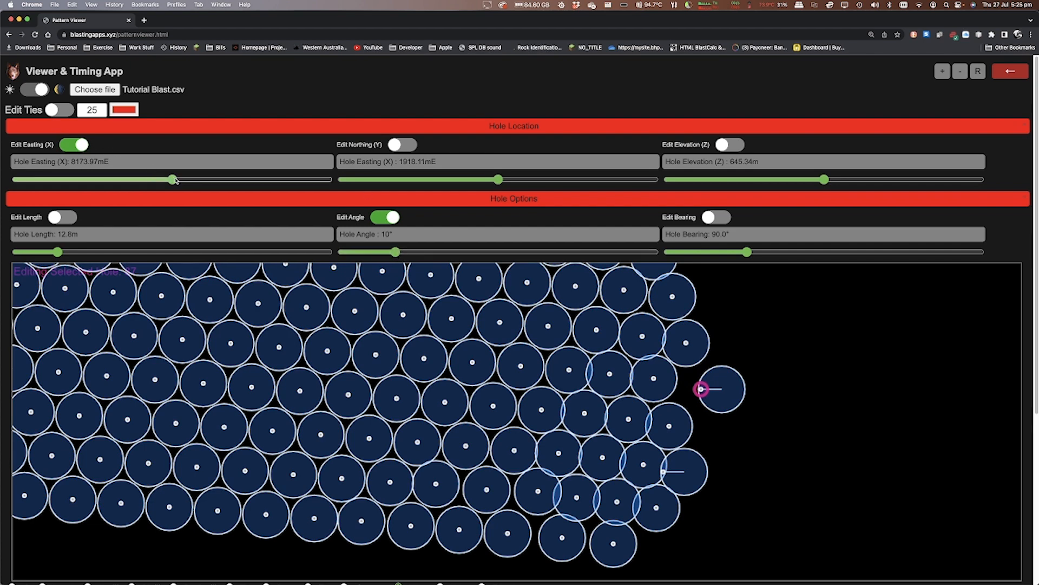
{"action": "left_click_drag", "start_coordinate": [176, 180], "coordinate": [151, 186]}
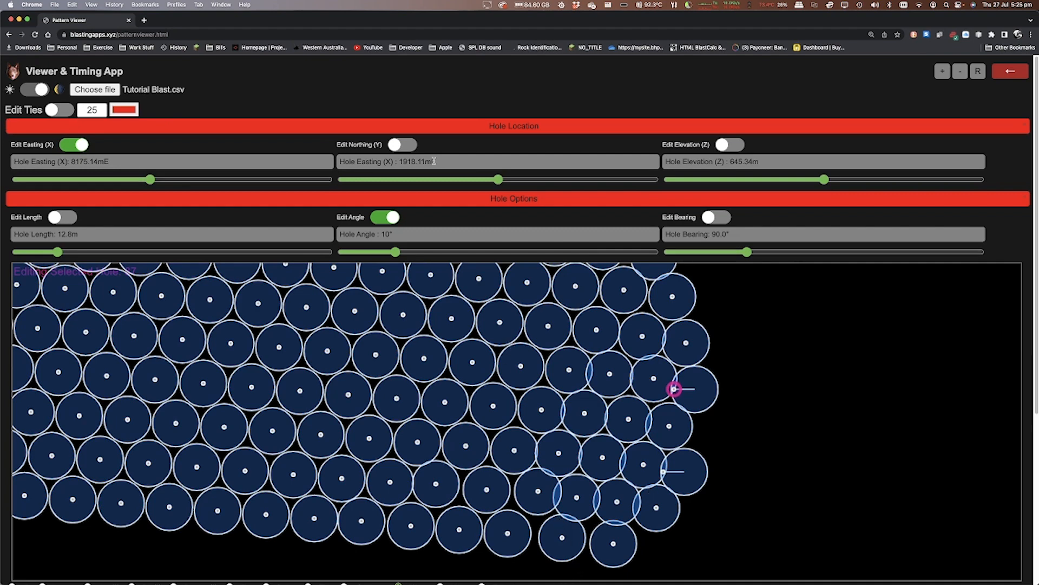
{"action": "left_click", "coordinate": [393, 218]}
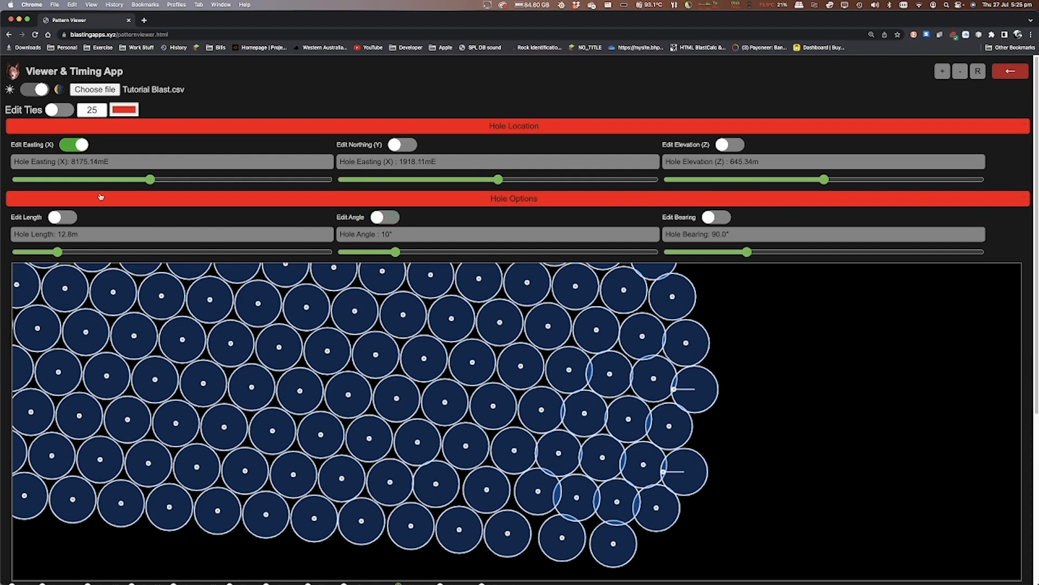
{"action": "left_click", "coordinate": [82, 145]}
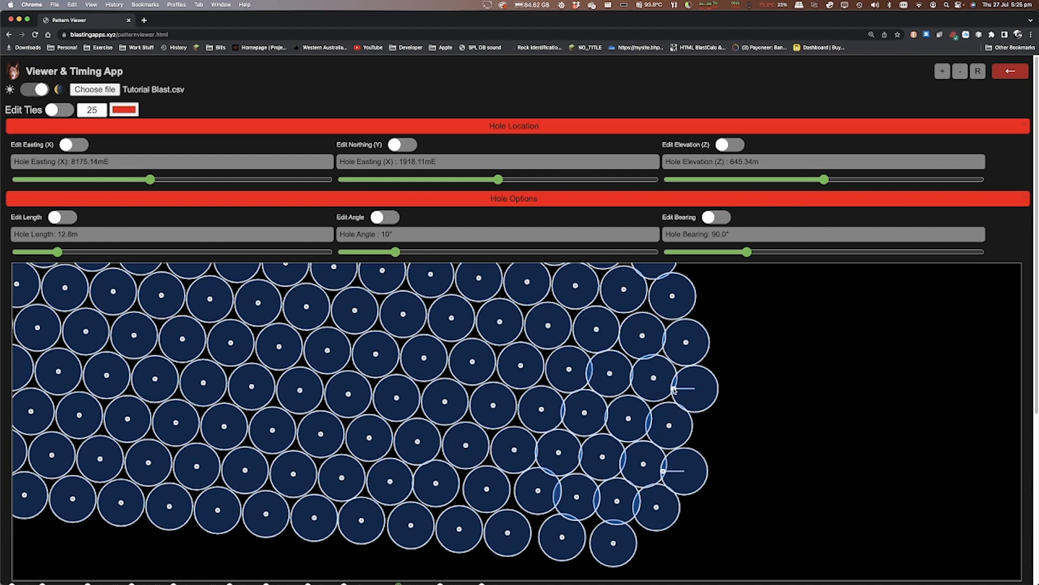
- Enable length editing, set the length of hole 128 on the eastern edge to 13.0 m, and disable length editing again
{"action": "left_click", "coordinate": [70, 219]}
{"action": "left_click", "coordinate": [663, 471]}
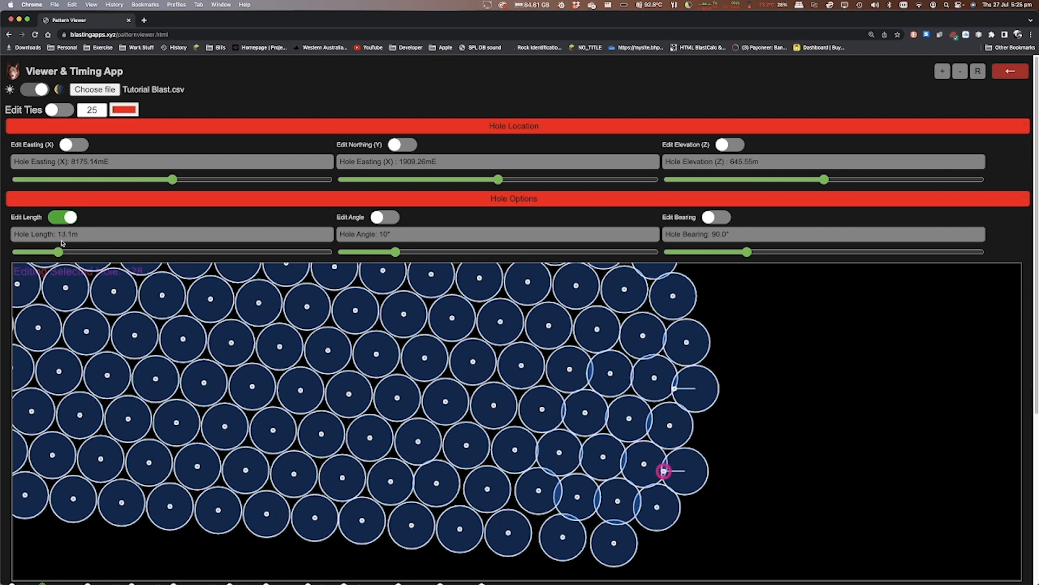
{"action": "mouse_move", "coordinate": [59, 252]}
{"action": "left_mouse_down"}
{"action": "mouse_move", "coordinate": [325, 254]}
{"action": "mouse_move", "coordinate": [189, 281]}
{"action": "mouse_move", "coordinate": [60, 270]}
{"action": "mouse_move", "coordinate": [59, 256]}
{"action": "left_mouse_up"}
{"action": "left_click", "coordinate": [761, 443]}
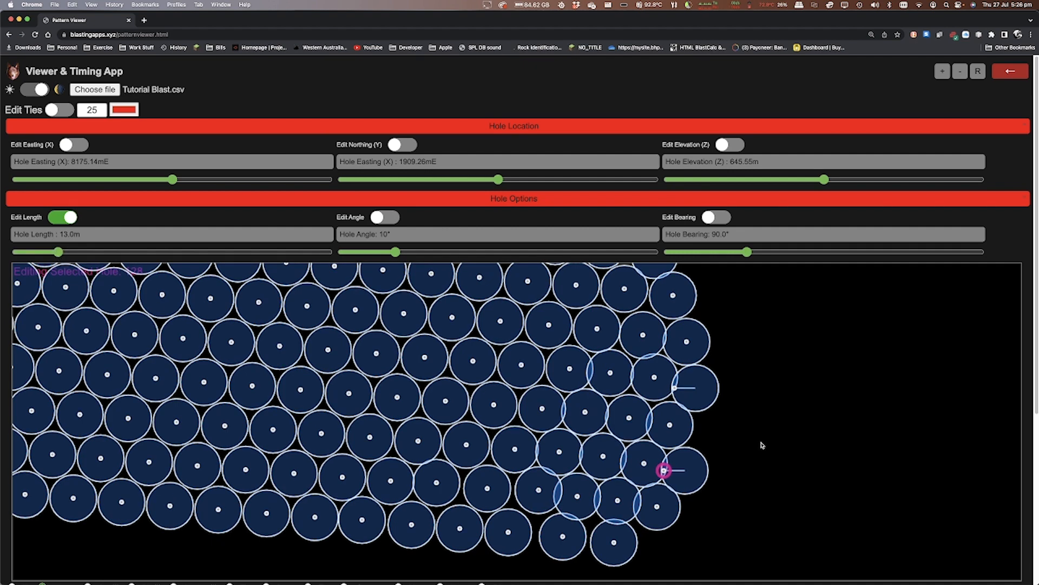
{"action": "left_click", "coordinate": [64, 217]}
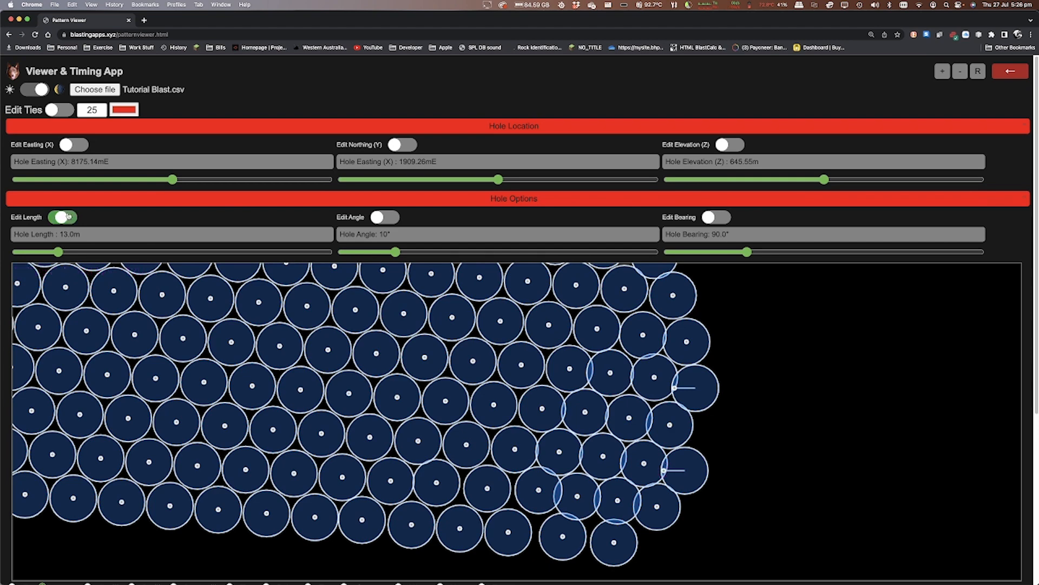
- Collapse the hole location and hole option settings and reduce the toe size to 1.0
{"action": "left_click", "coordinate": [980, 73]}
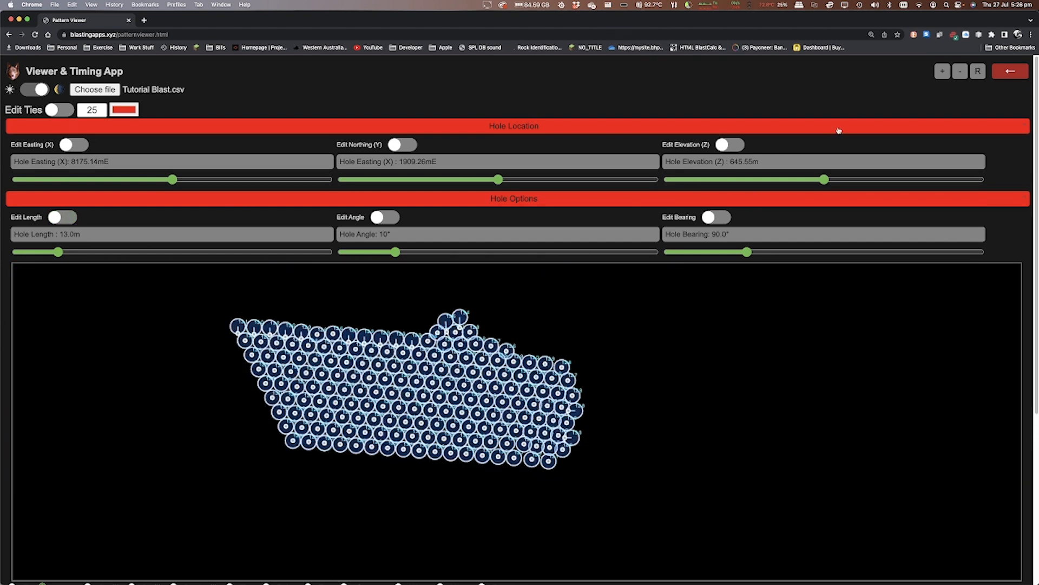
{"action": "left_click", "coordinate": [1019, 126]}
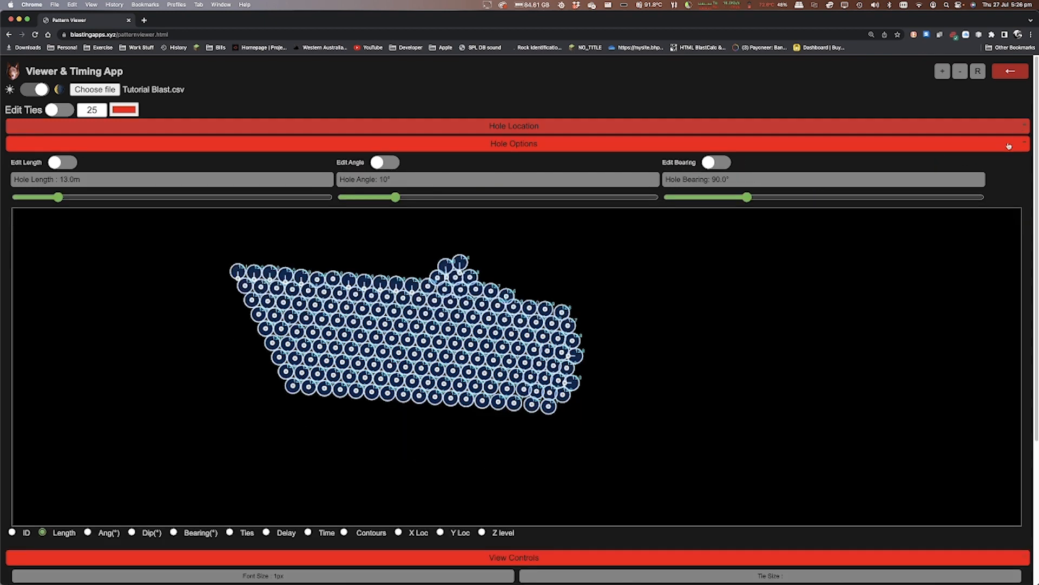
{"action": "left_click", "coordinate": [1006, 143]}
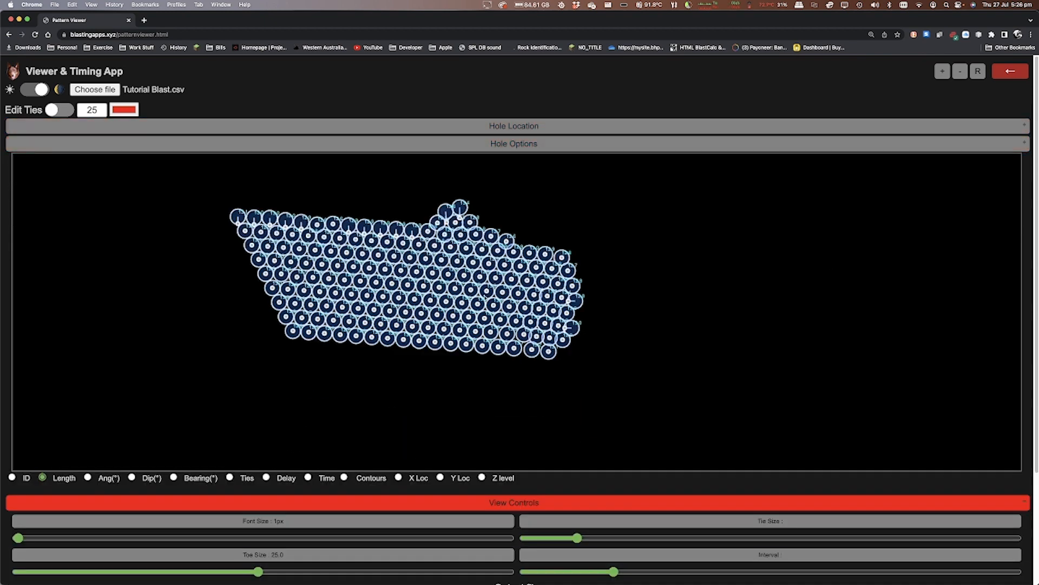
{"action": "left_click_drag", "start_coordinate": [258, 572], "coordinate": [18, 572]}
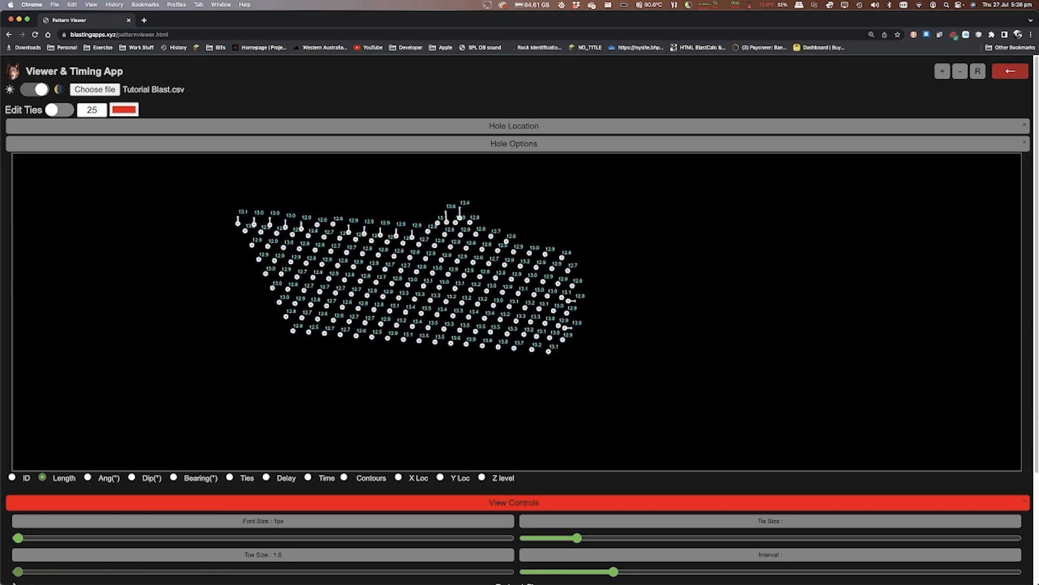
- Review the pattern with the holes labelled by angle, dip, bearing and ties in turn
{"action": "scroll", "coordinate": [383, 267], "scroll_direction": "up", "scroll_amount": 10}
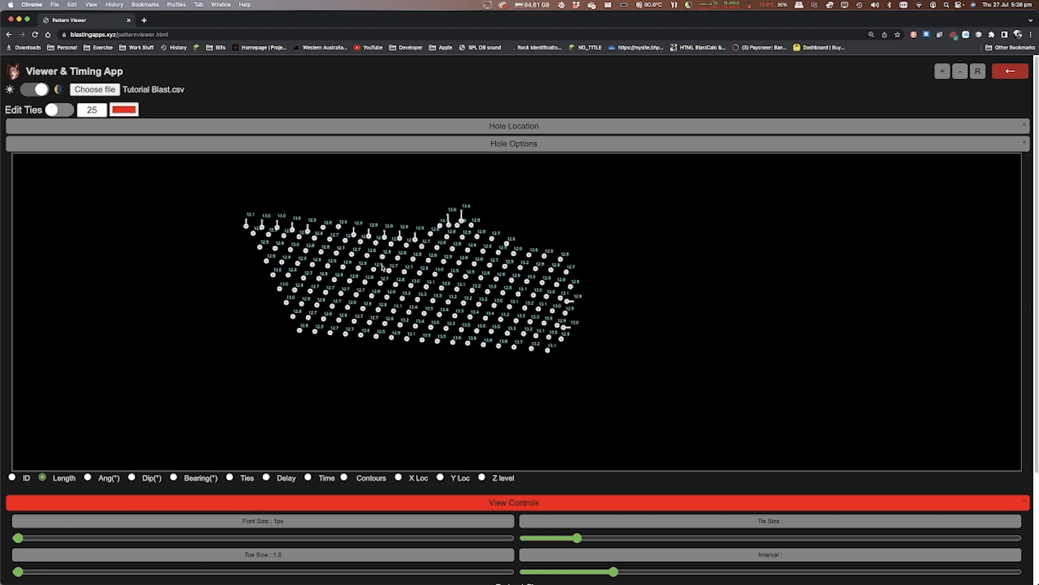
{"action": "left_click_drag", "start_coordinate": [366, 336], "coordinate": [546, 405]}
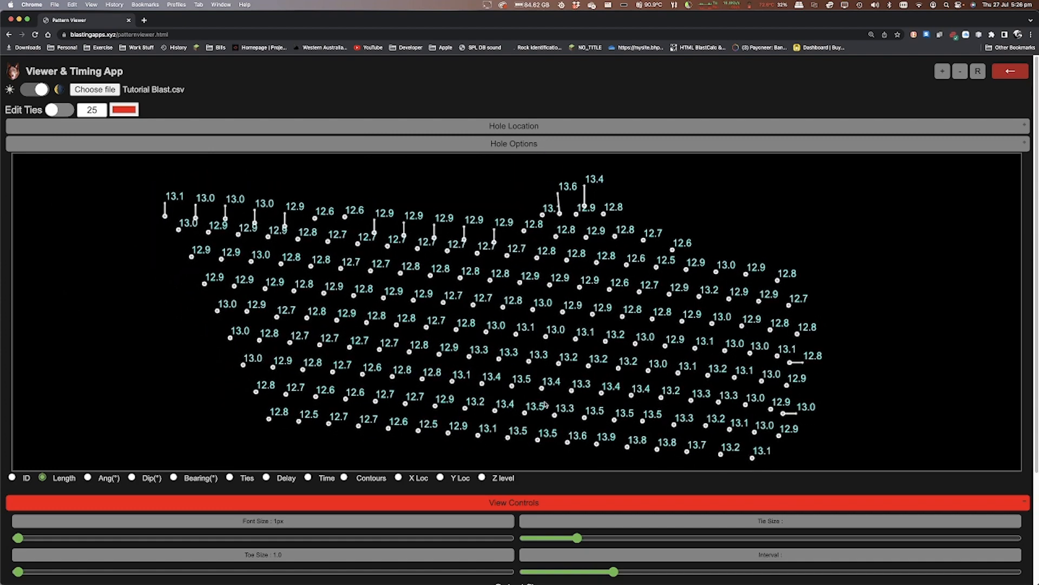
{"action": "left_click", "coordinate": [88, 478]}
{"action": "left_click", "coordinate": [132, 478]}
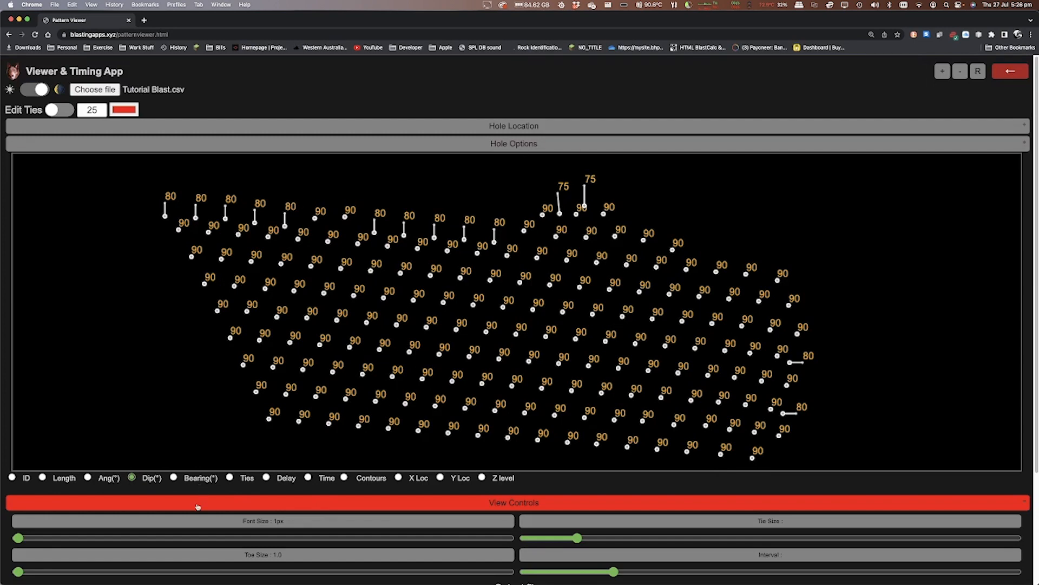
{"action": "left_click", "coordinate": [174, 478]}
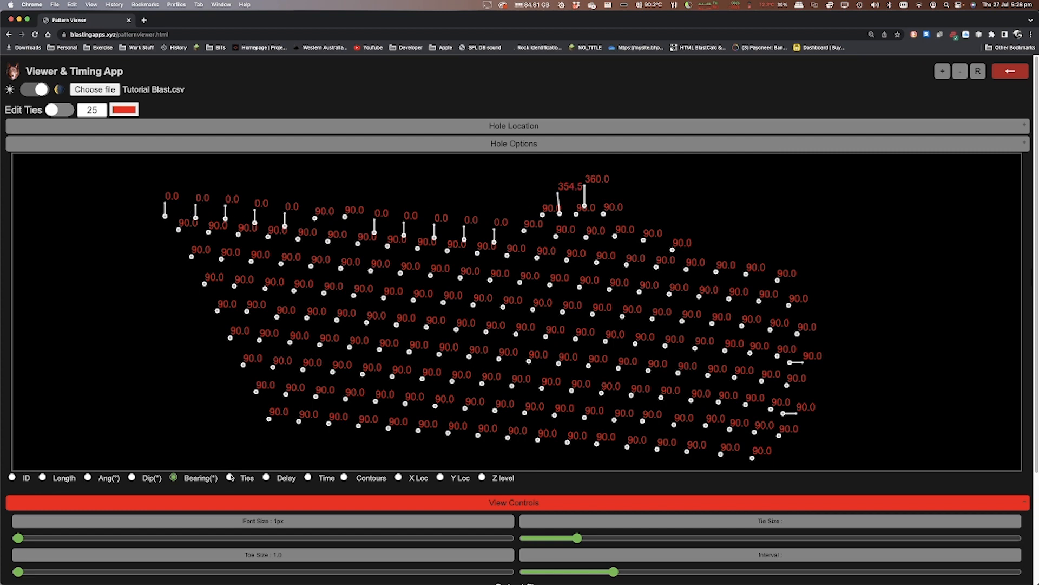
{"action": "left_click", "coordinate": [231, 477]}
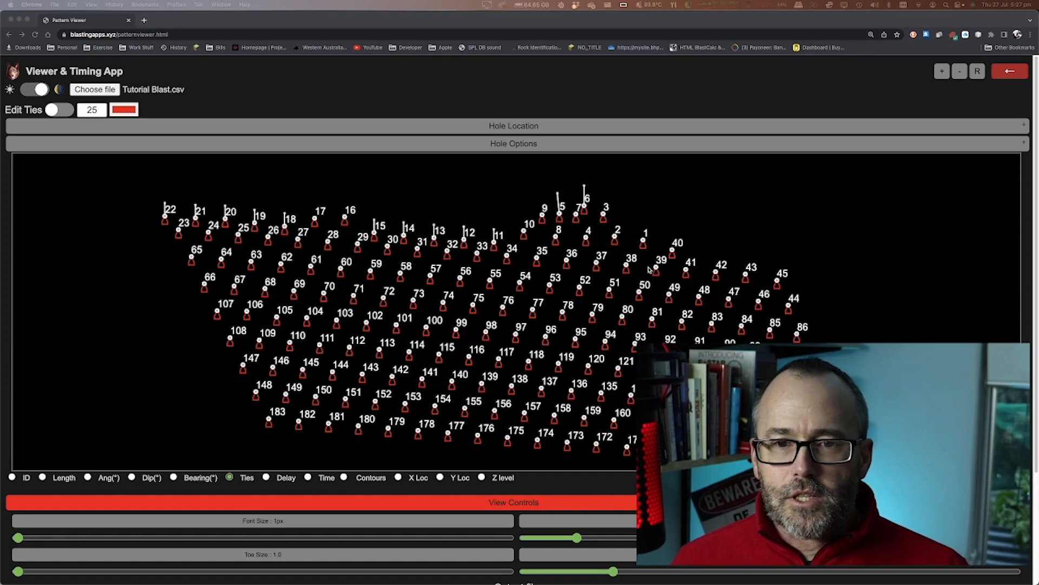
- Set the tie size to 4.0 and the font size to 1px while displaying the hole times
{"action": "scroll", "coordinate": [653, 271], "scroll_direction": "up", "scroll_amount": 5}
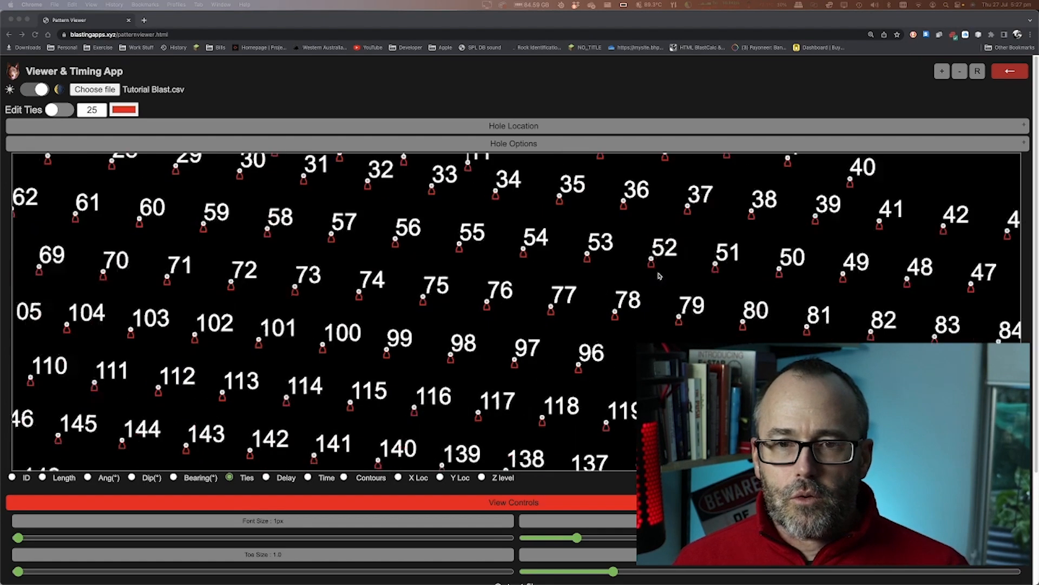
{"action": "scroll", "coordinate": [659, 276], "scroll_direction": "up", "scroll_amount": 1}
{"action": "left_click", "coordinate": [577, 538]}
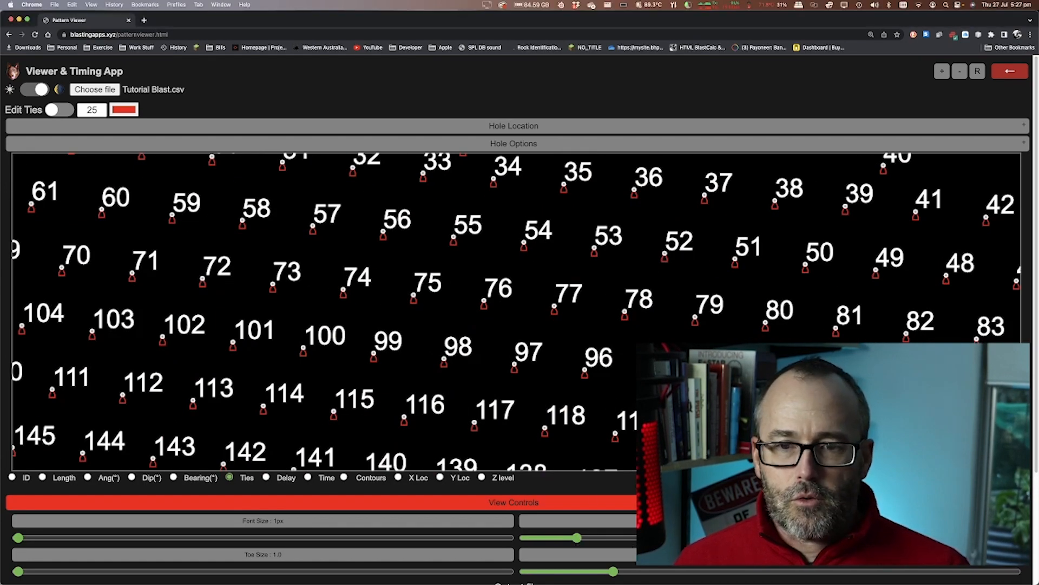
{"action": "left_click_drag", "start_coordinate": [578, 538], "coordinate": [648, 538]}
{"action": "left_click", "coordinate": [315, 478]}
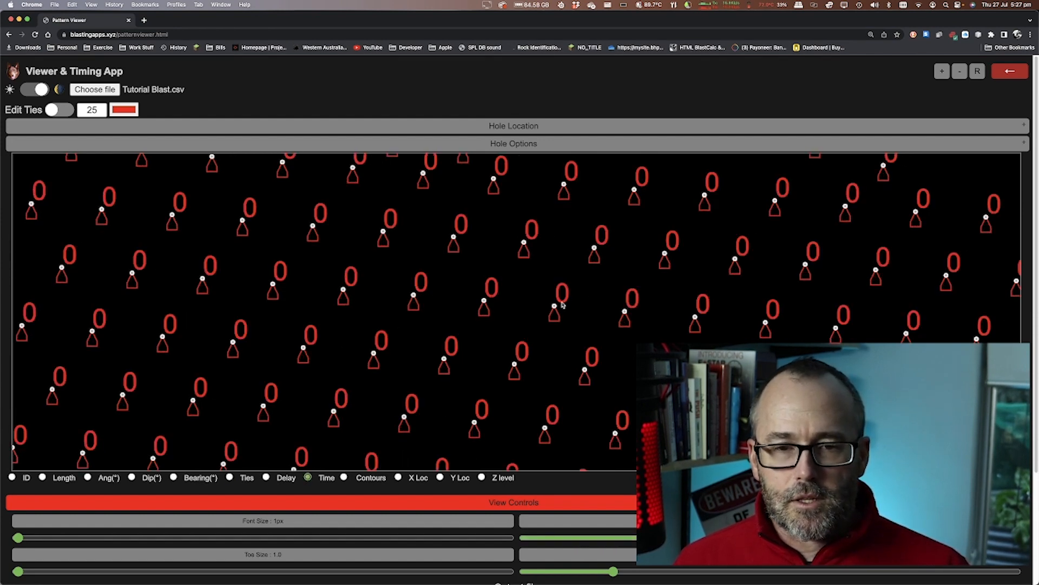
{"action": "scroll", "coordinate": [586, 315], "scroll_direction": "down", "scroll_amount": 5}
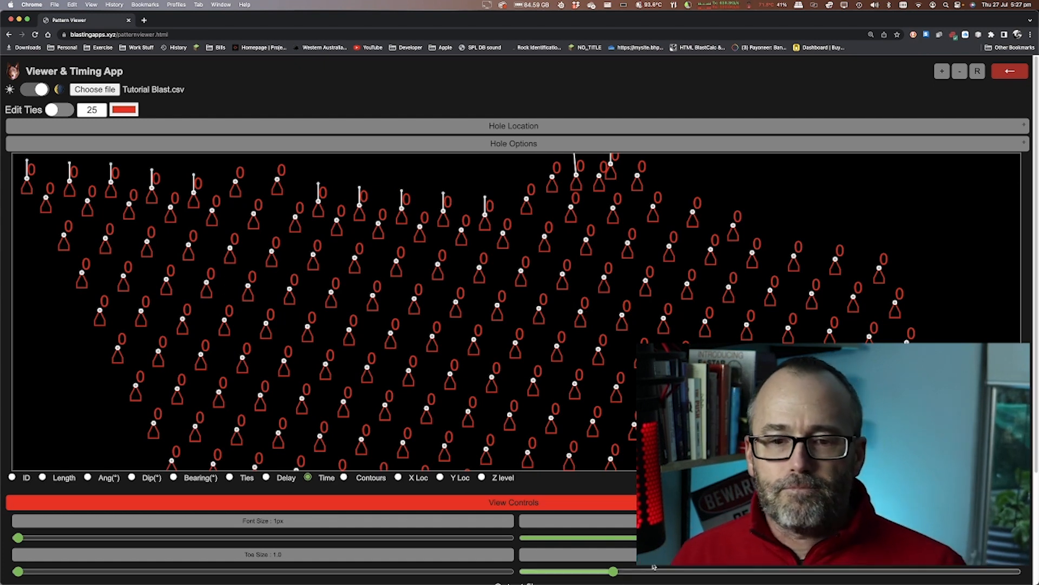
{"action": "left_click_drag", "start_coordinate": [644, 537], "coordinate": [603, 538]}
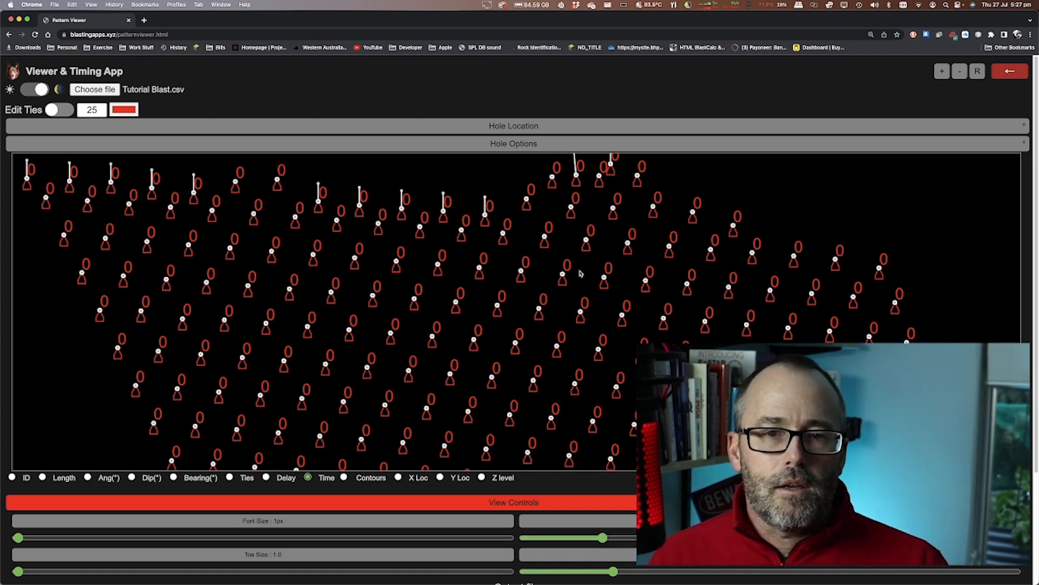
{"action": "scroll", "coordinate": [590, 249], "scroll_direction": "down", "scroll_amount": 2}
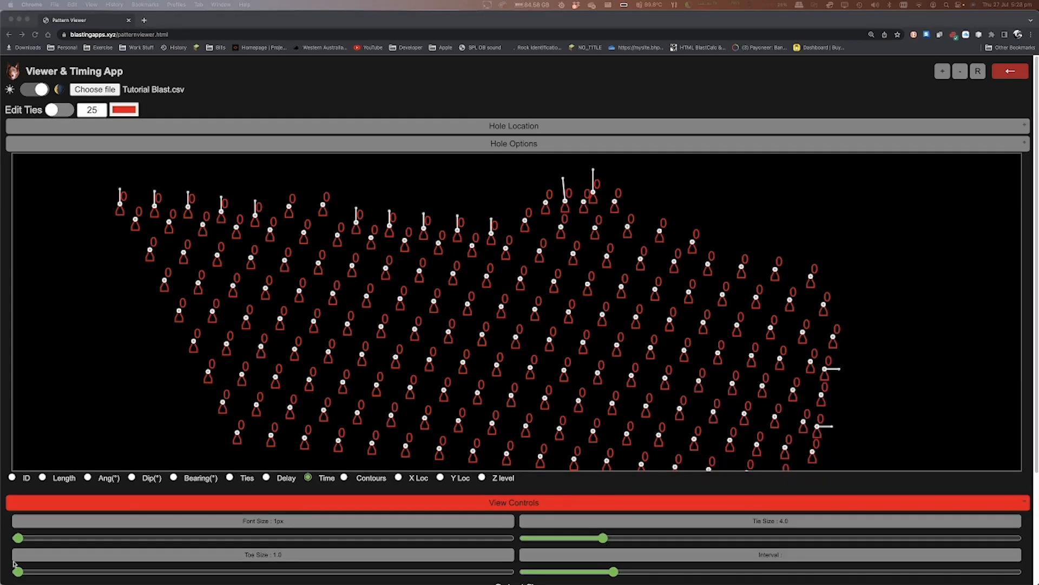
{"action": "left_click", "coordinate": [21, 540]}
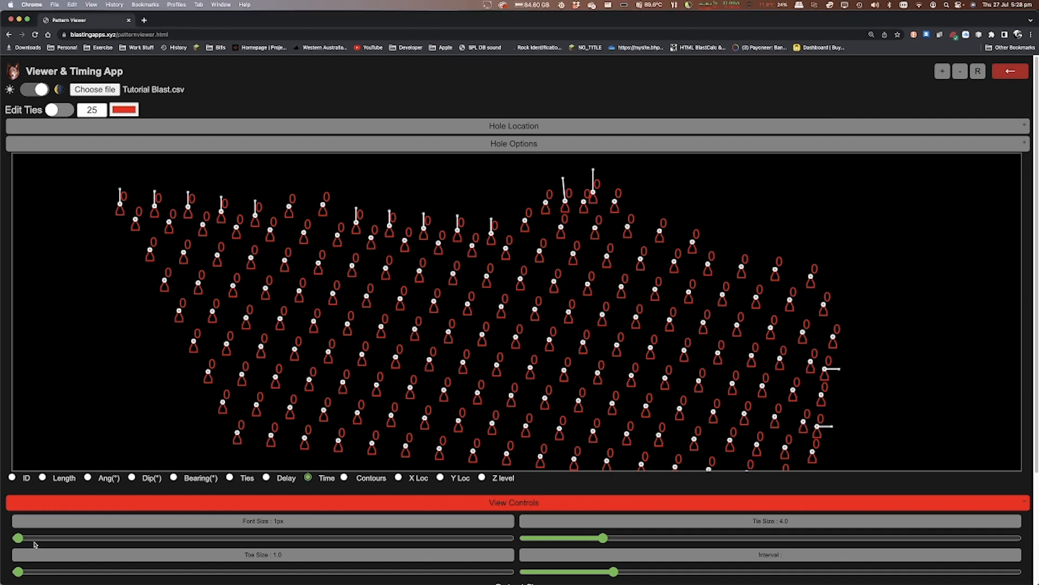
{"action": "mouse_move", "coordinate": [19, 540]}
{"action": "left_mouse_down"}
{"action": "mouse_move", "coordinate": [29, 541]}
{"action": "mouse_move", "coordinate": [9, 542]}
{"action": "left_mouse_up"}
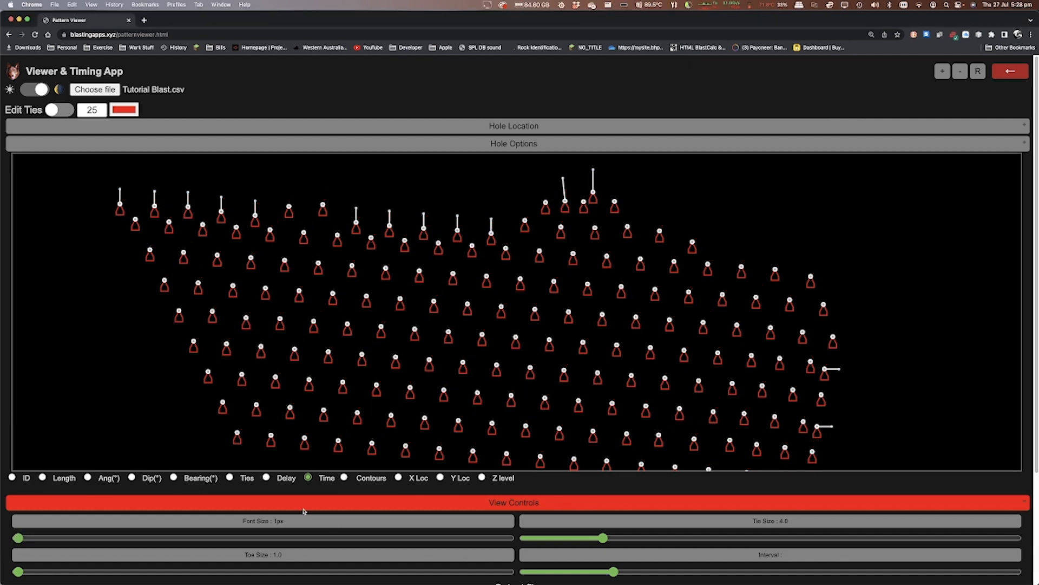
- Switch the viewer to the light theme and enable tie editing with the ties displayed
{"action": "left_click", "coordinate": [230, 477]}
{"action": "left_click", "coordinate": [99, 112]}
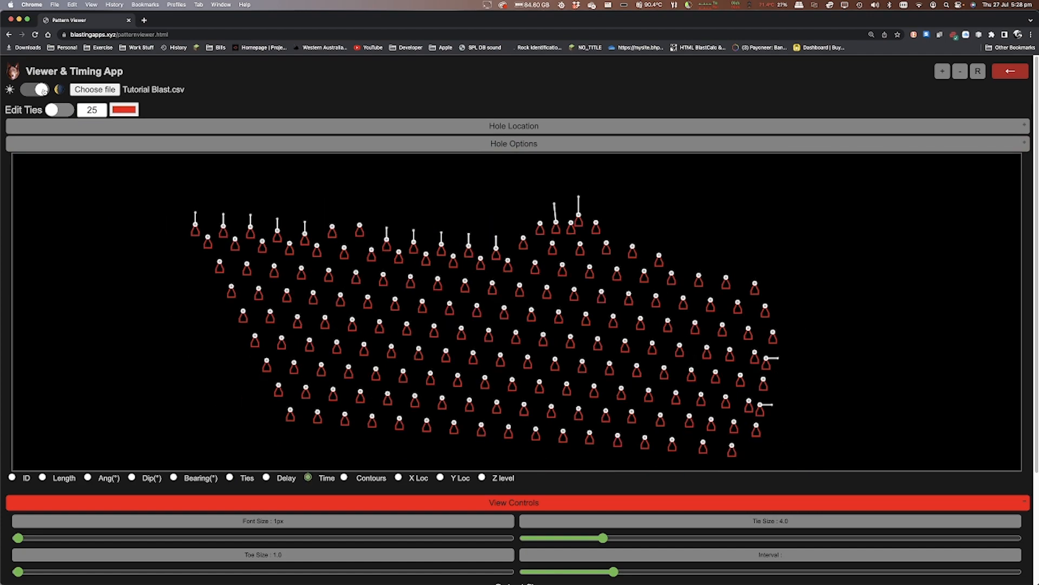
{"action": "left_click", "coordinate": [43, 90]}
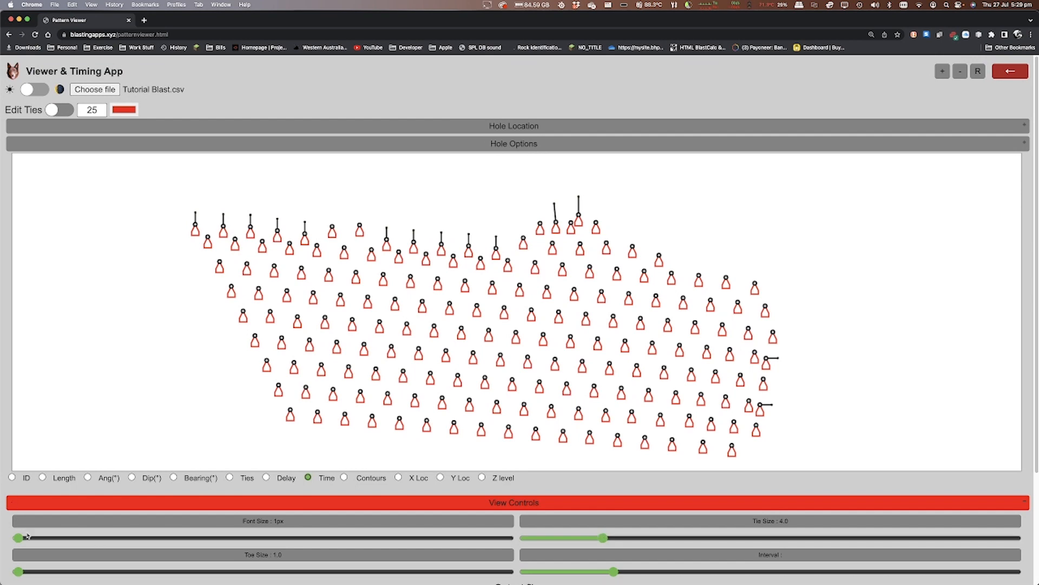
{"action": "left_click", "coordinate": [55, 112]}
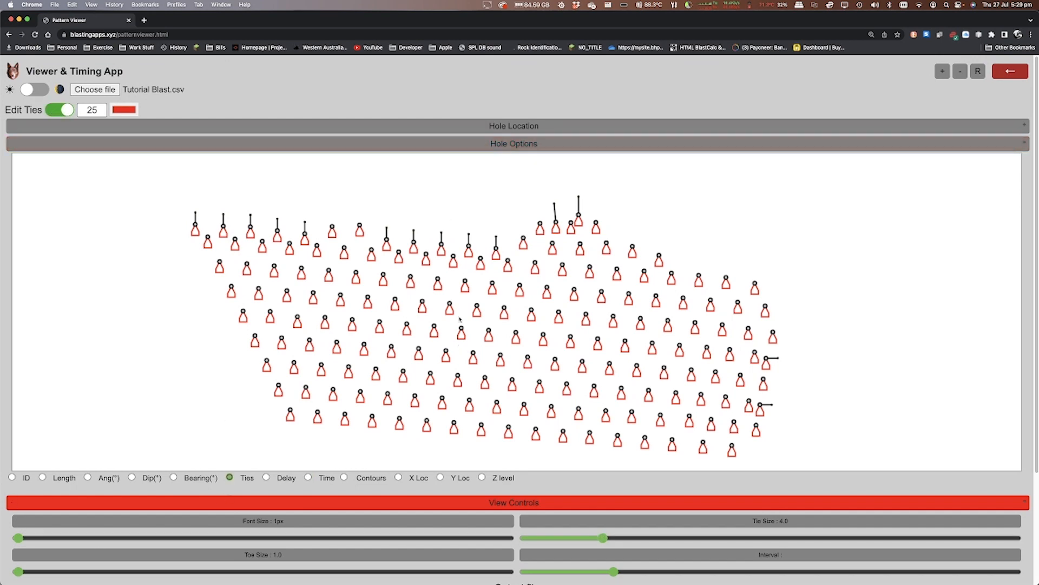
- Tie the front-row holes in sequence from 10 to 11, 11 to 12 and 12 to 13 with the 25 delay
{"action": "left_click", "coordinate": [497, 249]}
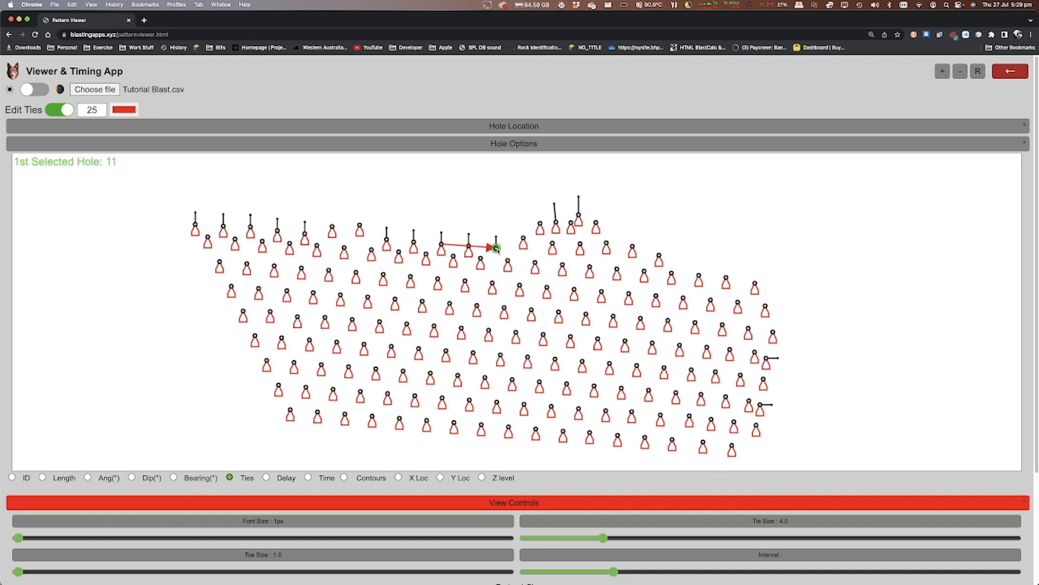
{"action": "scroll", "coordinate": [473, 279], "scroll_direction": "up", "scroll_amount": 5}
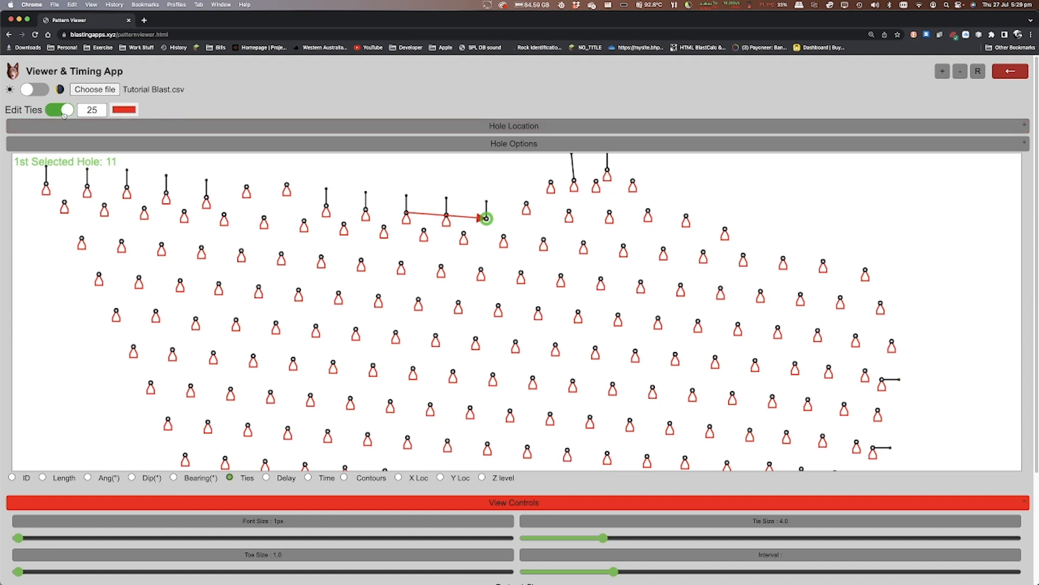
{"action": "left_click", "coordinate": [487, 219]}
{"action": "left_click", "coordinate": [447, 217]}
{"action": "left_click", "coordinate": [446, 217]}
{"action": "left_click", "coordinate": [407, 216]}
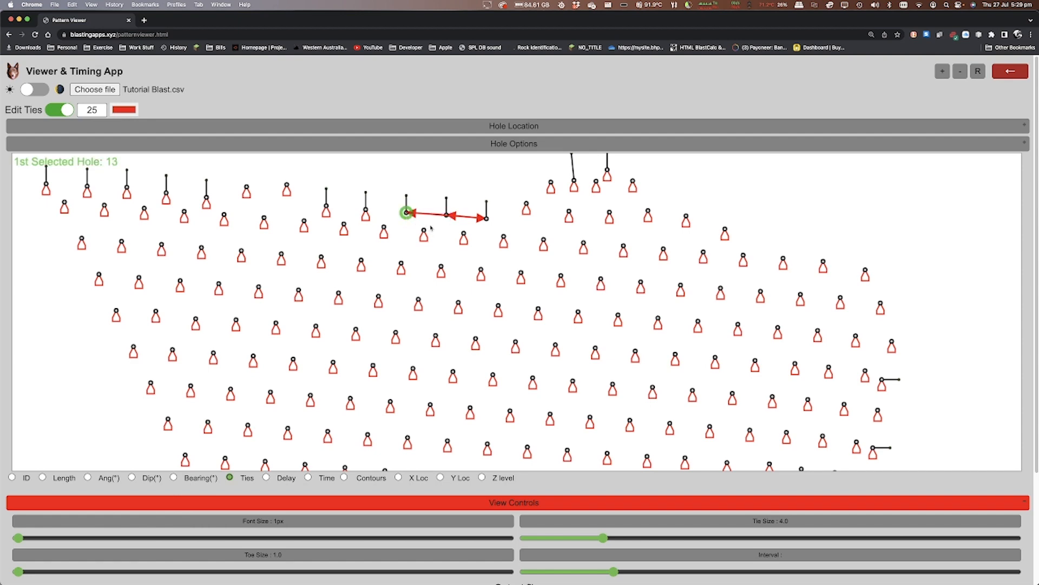
{"action": "left_click", "coordinate": [526, 208]}
{"action": "left_click", "coordinate": [487, 219]}
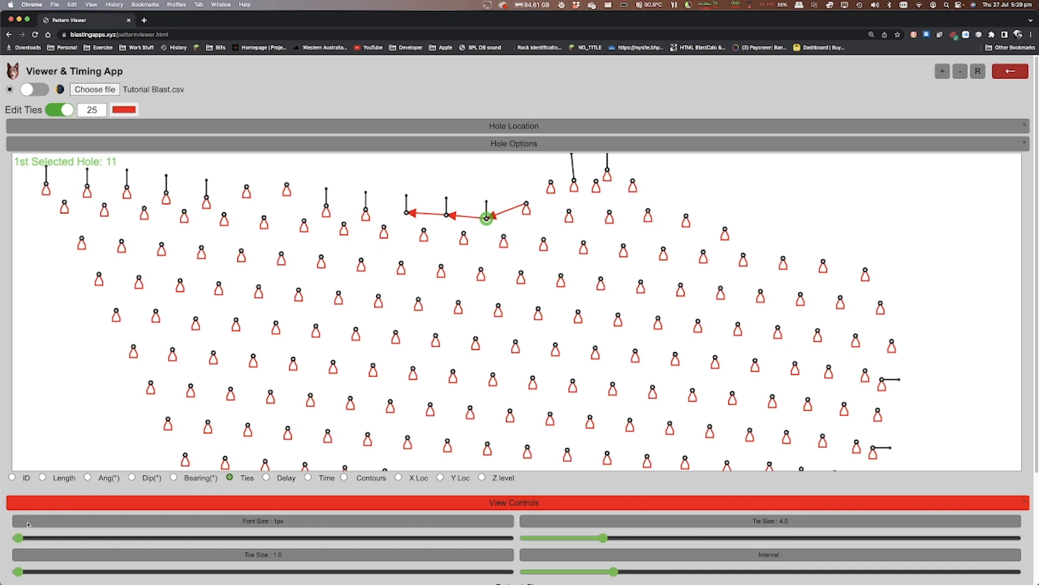
- Display the hole times at font size 14px and extend the front-row tie sequence from hole 13 to hole 14
{"action": "left_click_drag", "start_coordinate": [19, 538], "coordinate": [82, 538]}
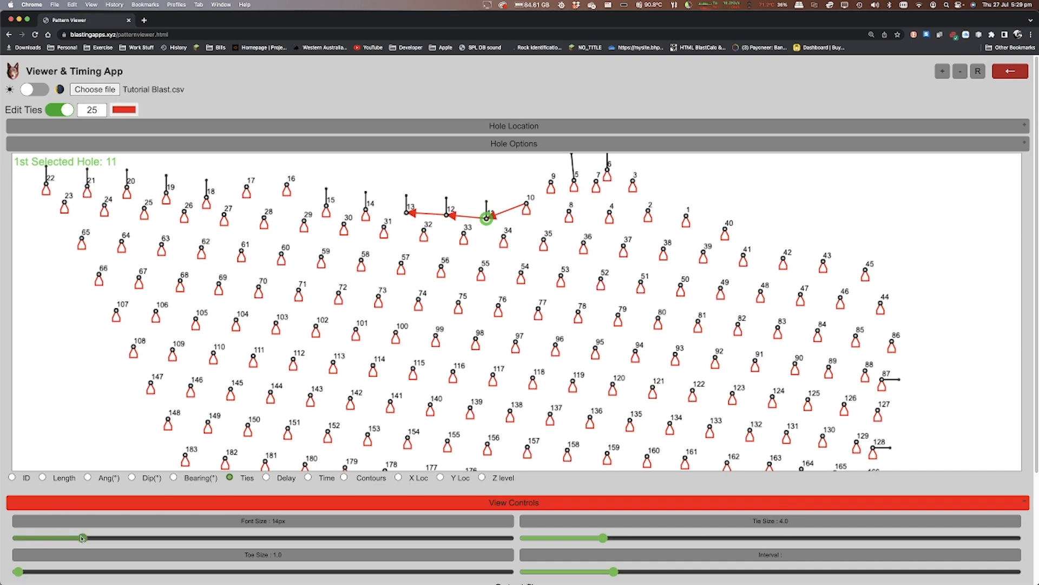
{"action": "left_click", "coordinate": [308, 477]}
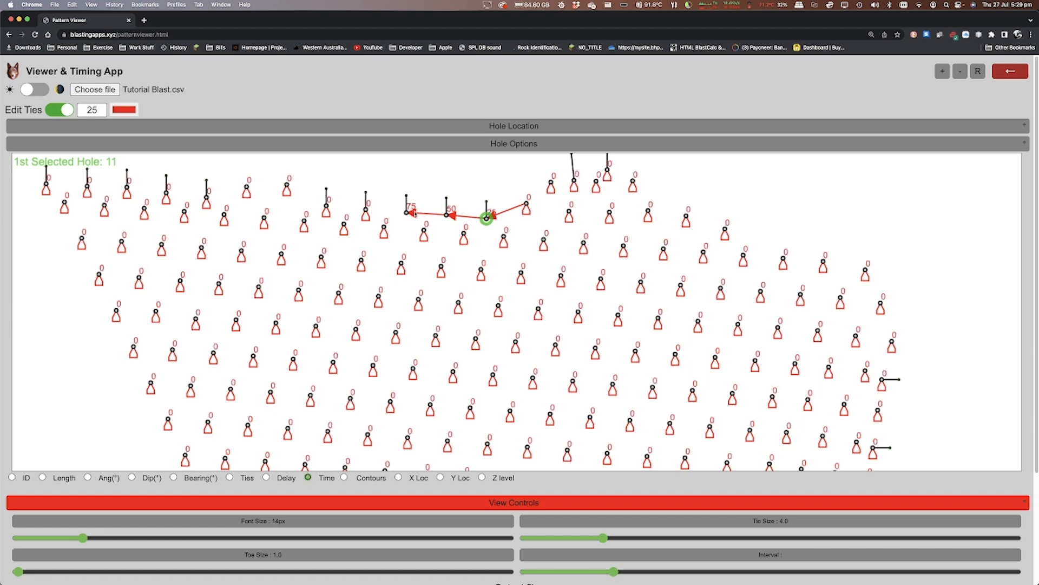
{"action": "left_click", "coordinate": [407, 212]}
{"action": "left_click", "coordinate": [366, 210]}
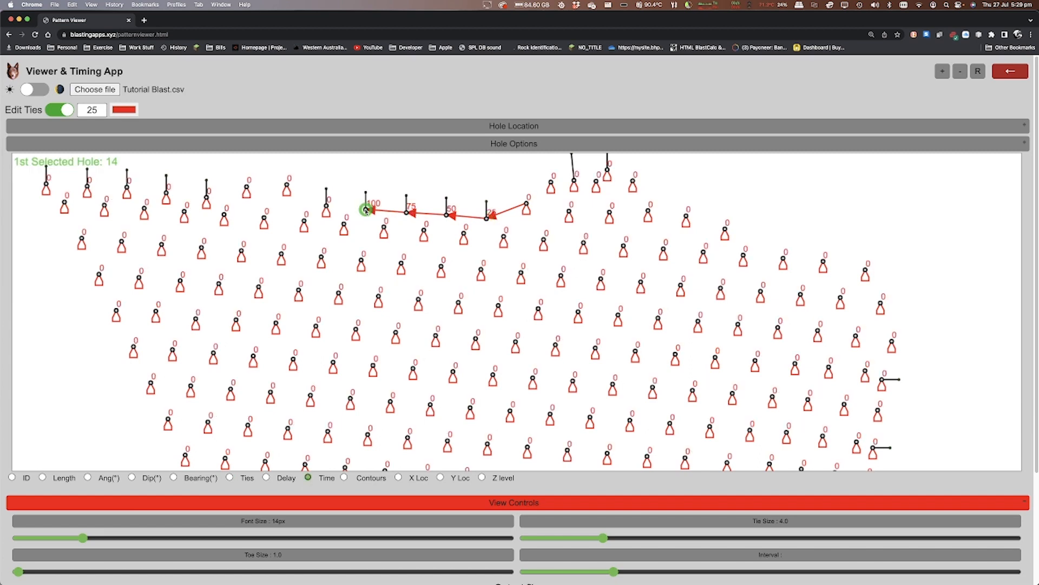
- Enlarge the hole times to font size 19px and extend the front-row tie sequence from hole 14 through to hole 22
{"action": "left_click_drag", "start_coordinate": [82, 537], "coordinate": [108, 537]}
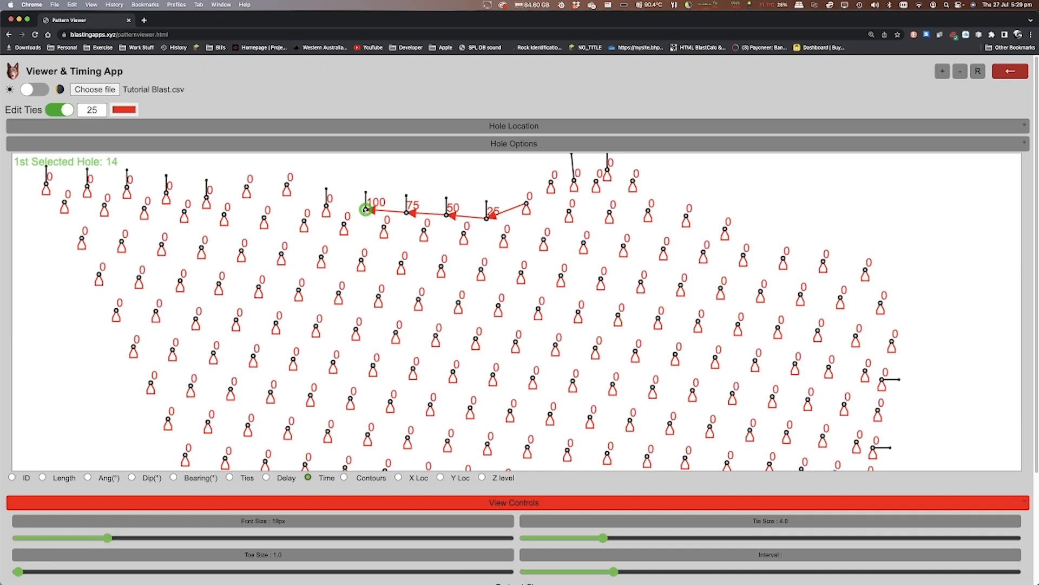
{"action": "left_click", "coordinate": [326, 206]}
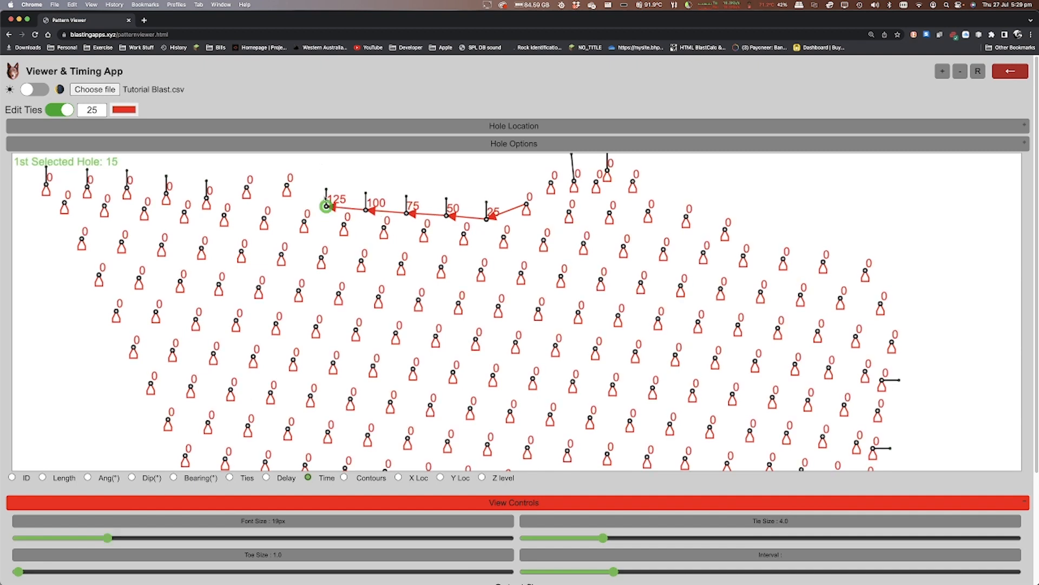
{"action": "left_click", "coordinate": [286, 187]}
{"action": "left_click", "coordinate": [246, 189]}
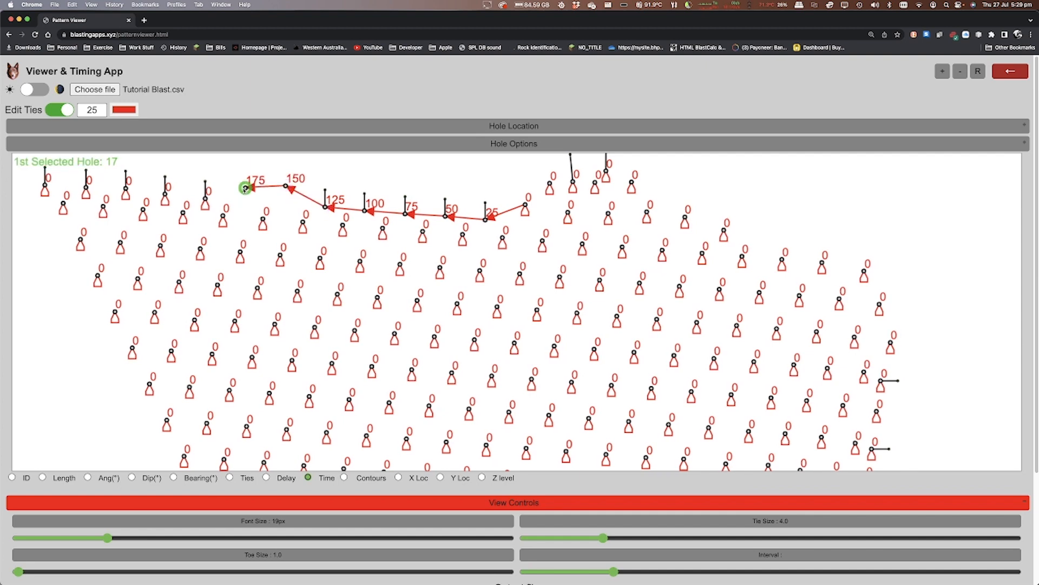
{"action": "left_click", "coordinate": [204, 198]}
{"action": "left_click", "coordinate": [165, 193]}
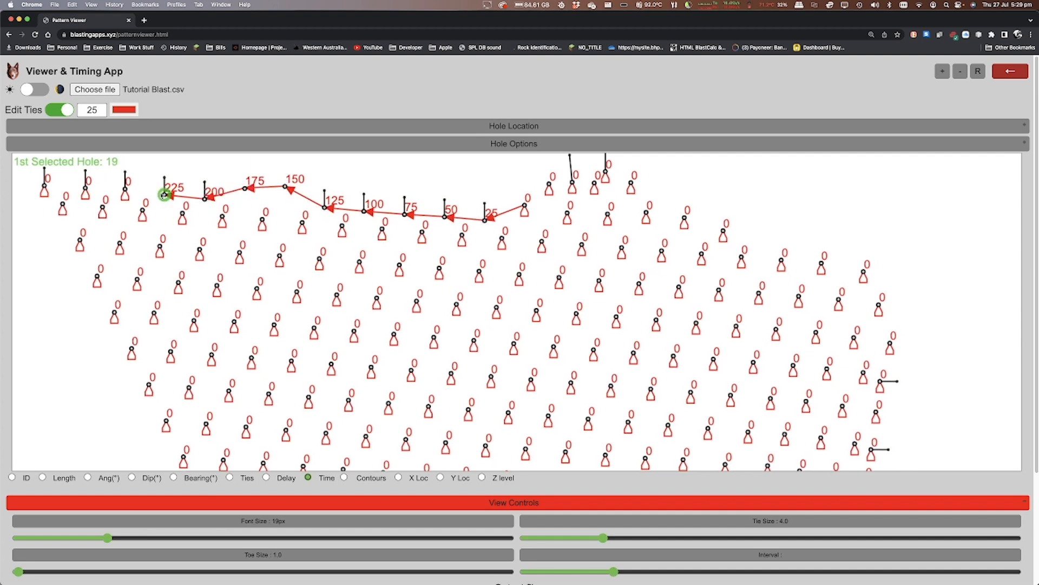
{"action": "left_click", "coordinate": [125, 189]}
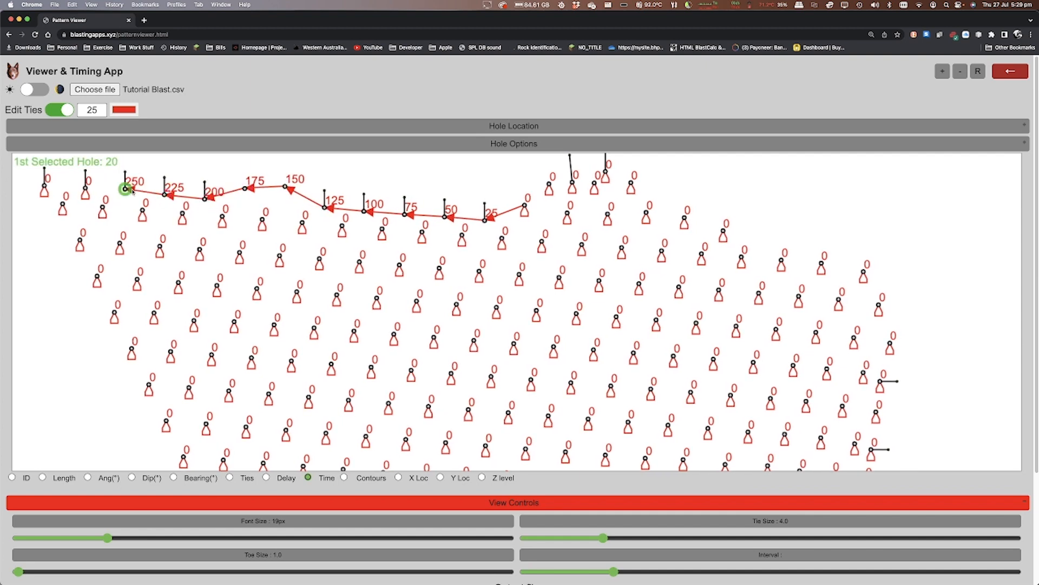
{"action": "left_click", "coordinate": [85, 188]}
{"action": "left_click", "coordinate": [45, 185]}
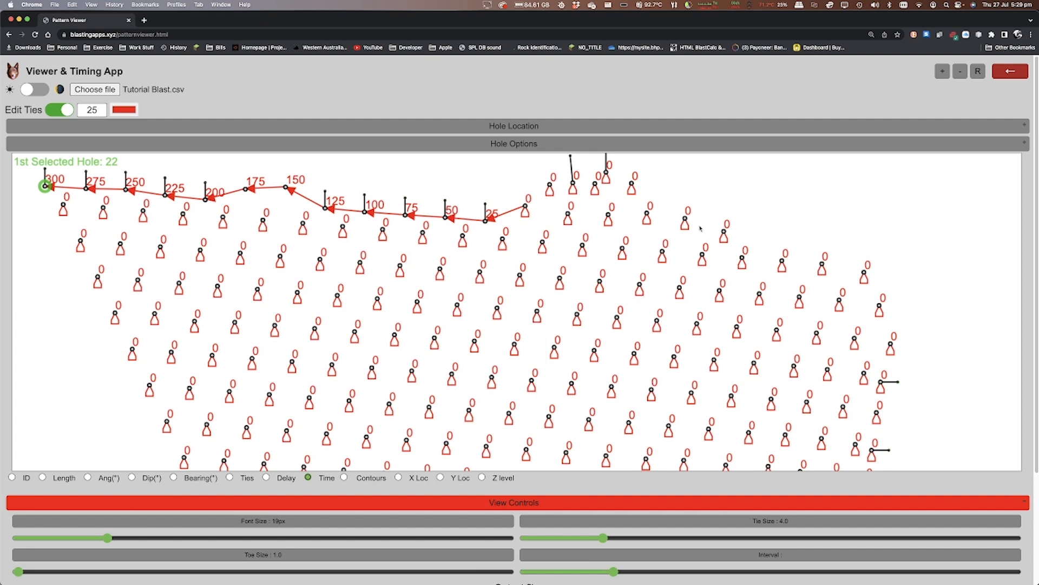
- Tie the other side of the front row in sequence, from the hole just before hole 2 through hole 2 to hole 40
{"action": "left_click", "coordinate": [608, 217]}
{"action": "left_click", "coordinate": [647, 216]}
{"action": "left_click", "coordinate": [648, 217]}
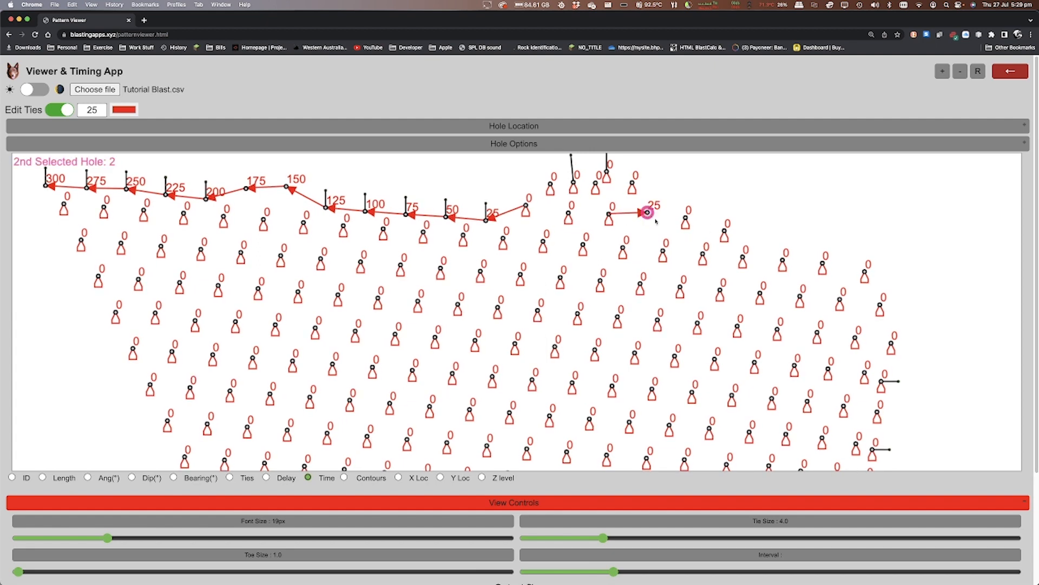
{"action": "left_click", "coordinate": [688, 218]}
{"action": "left_click", "coordinate": [687, 218]}
{"action": "left_click", "coordinate": [726, 231]}
{"action": "left_click", "coordinate": [725, 231]}
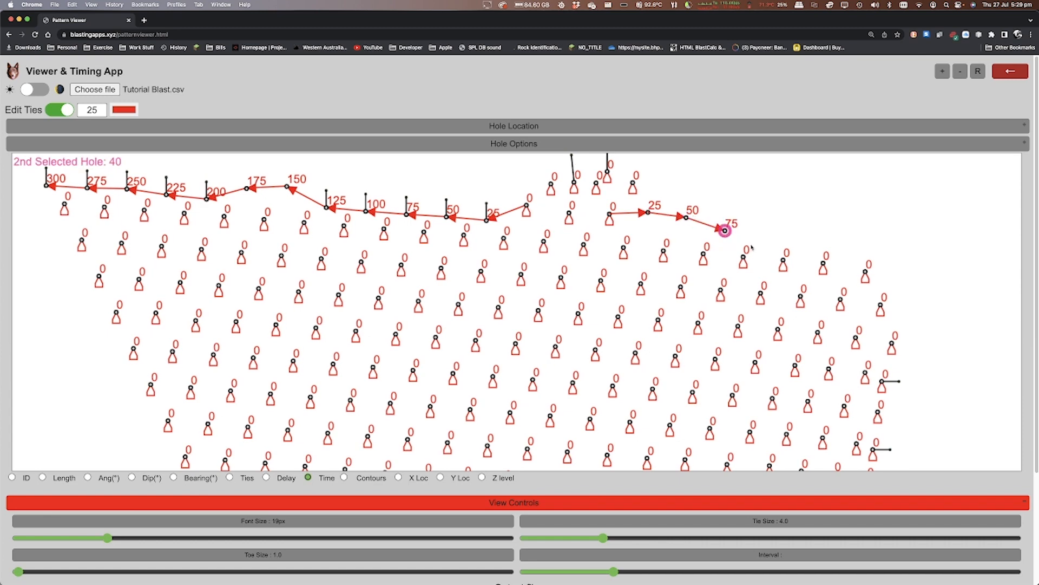
- Tie hole 40 back to 39, the front hole between 2 and 40 to 38, and hole 2 to 37 with the 25 delay
{"action": "left_click", "coordinate": [704, 255]}
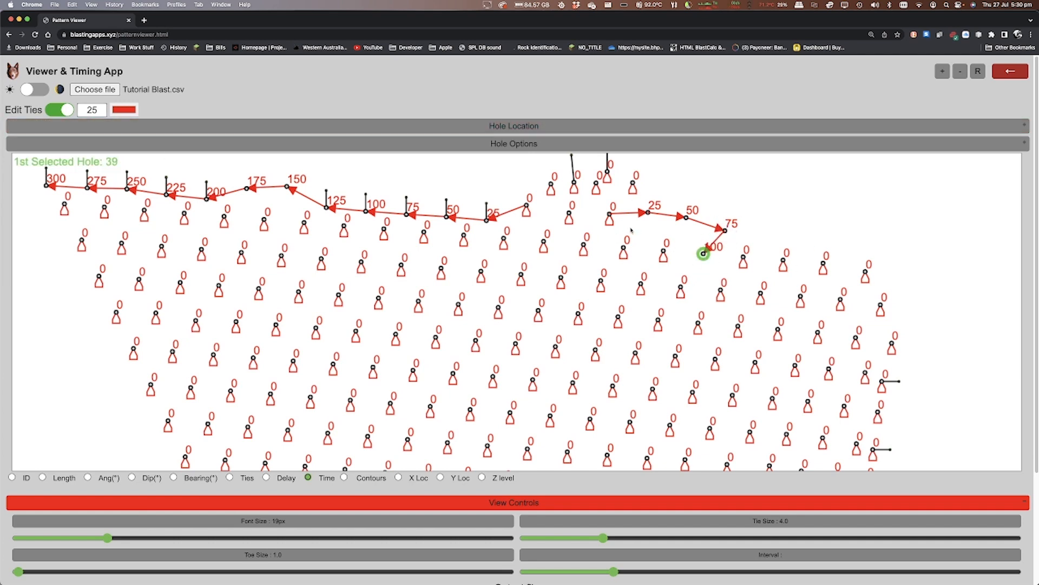
{"action": "left_click", "coordinate": [686, 218]}
{"action": "left_click", "coordinate": [663, 252]}
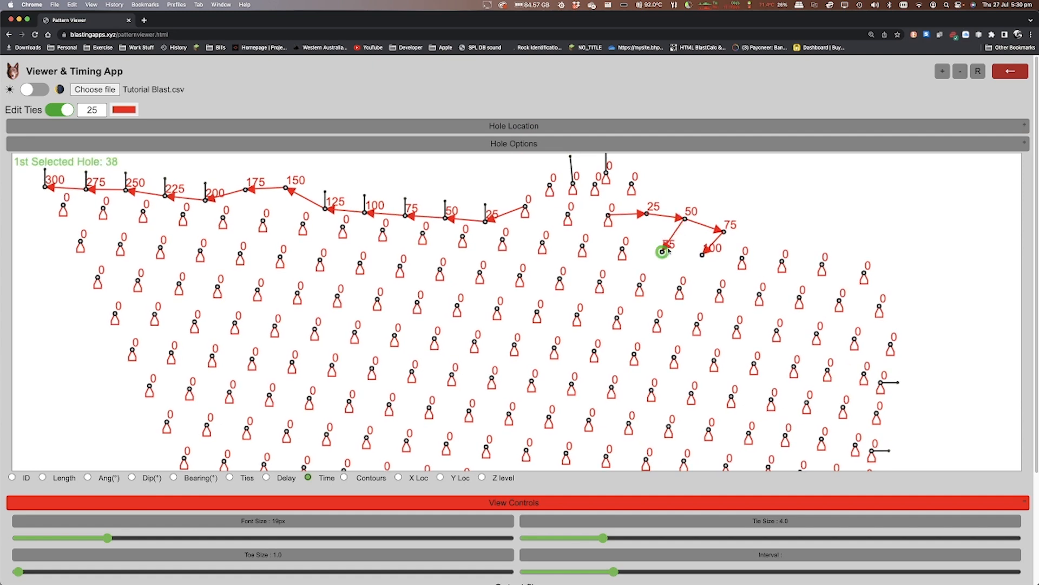
{"action": "left_click", "coordinate": [645, 214]}
{"action": "left_click", "coordinate": [623, 249]}
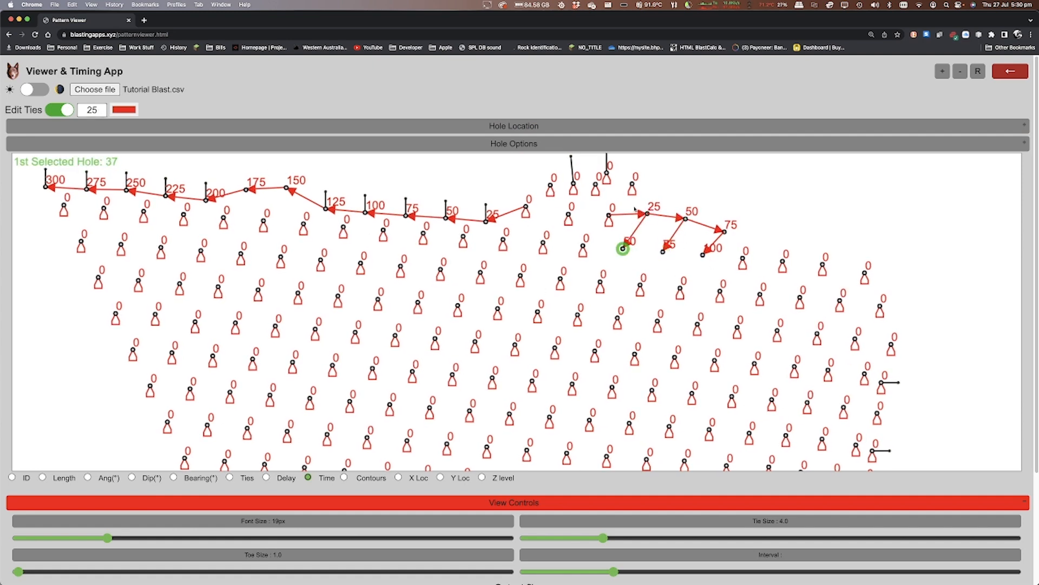
- Tie the short front row of holes in sequence, from the angled hole at its start to hole 3, with the 25 delay
{"action": "left_click", "coordinate": [574, 184]}
{"action": "left_click", "coordinate": [599, 189]}
{"action": "left_click", "coordinate": [600, 188]}
{"action": "left_click", "coordinate": [636, 187]}
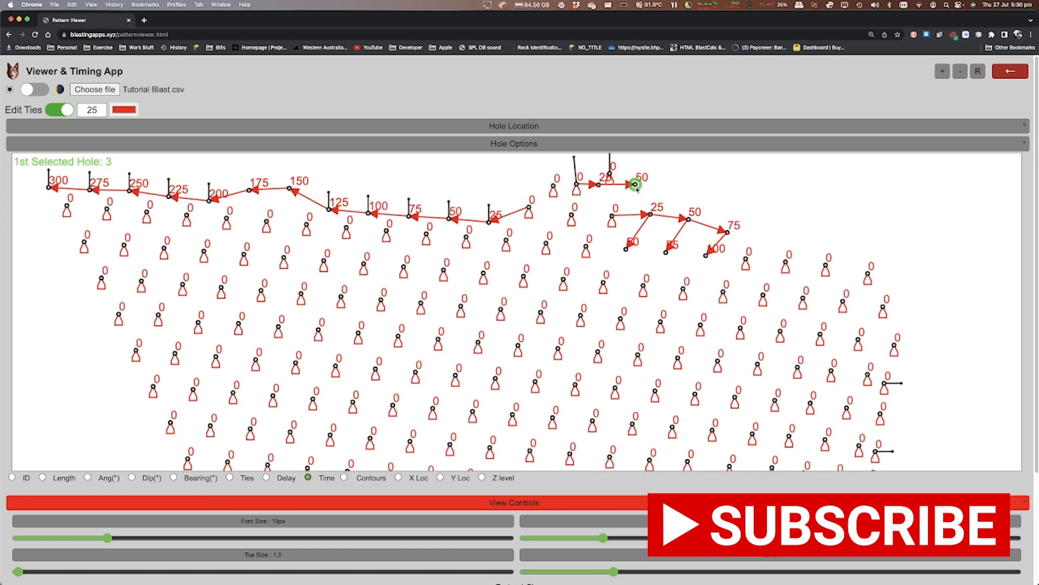
- Tie the second-row holes in sequence from hole 39 through hole 42 to the end of that row with the 25 delay
{"action": "left_click", "coordinate": [707, 255]}
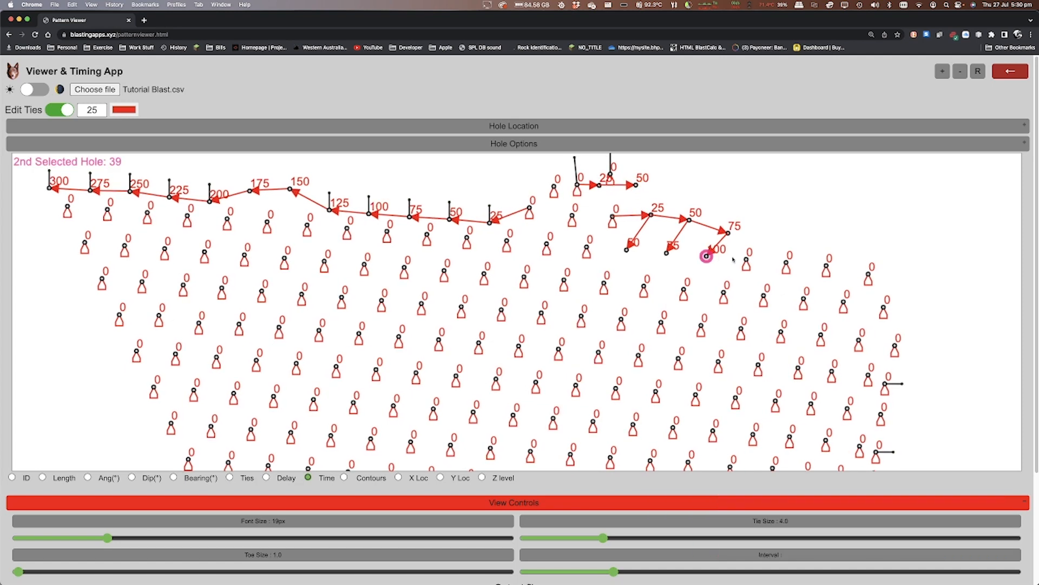
{"action": "left_click", "coordinate": [746, 259]}
{"action": "left_click", "coordinate": [793, 266]}
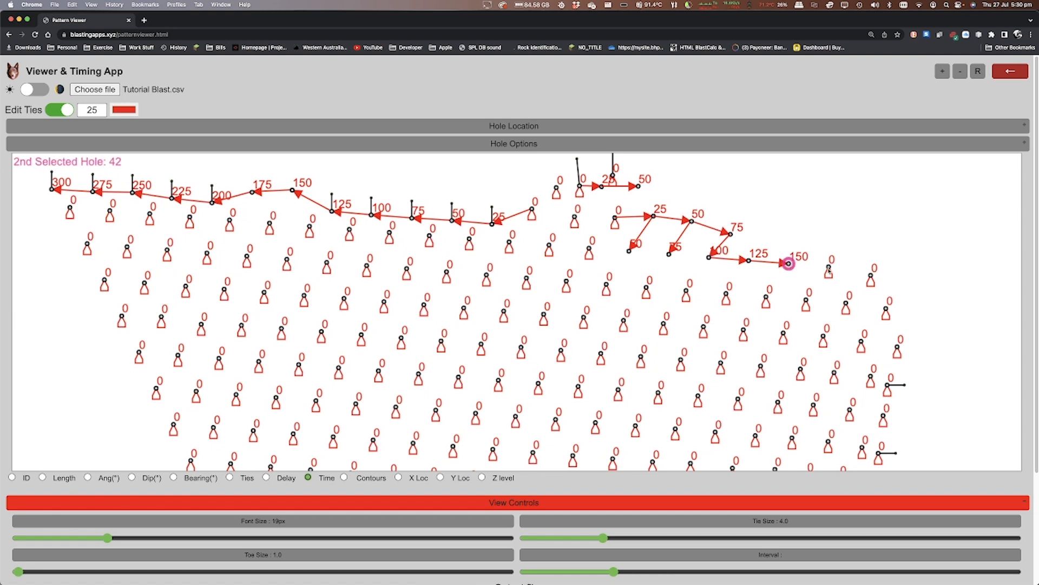
{"action": "left_click", "coordinate": [829, 267]}
{"action": "left_click", "coordinate": [871, 276]}
- Tie hole 46 to hole 44 and hole 8 to hole 10 with the 25 delay
{"action": "left_click", "coordinate": [846, 305]}
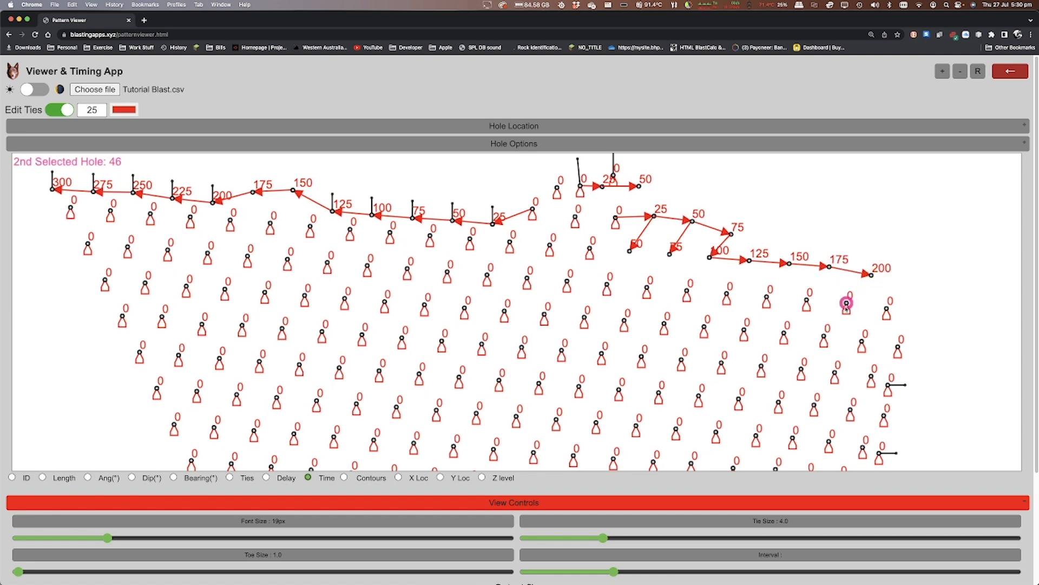
{"action": "left_click", "coordinate": [886, 309]}
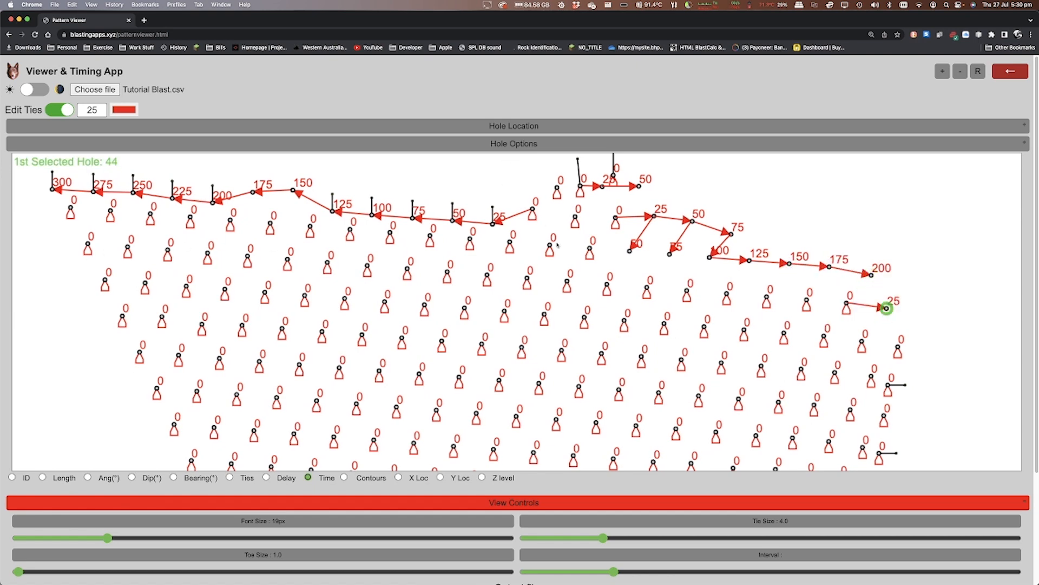
{"action": "left_click", "coordinate": [575, 217]}
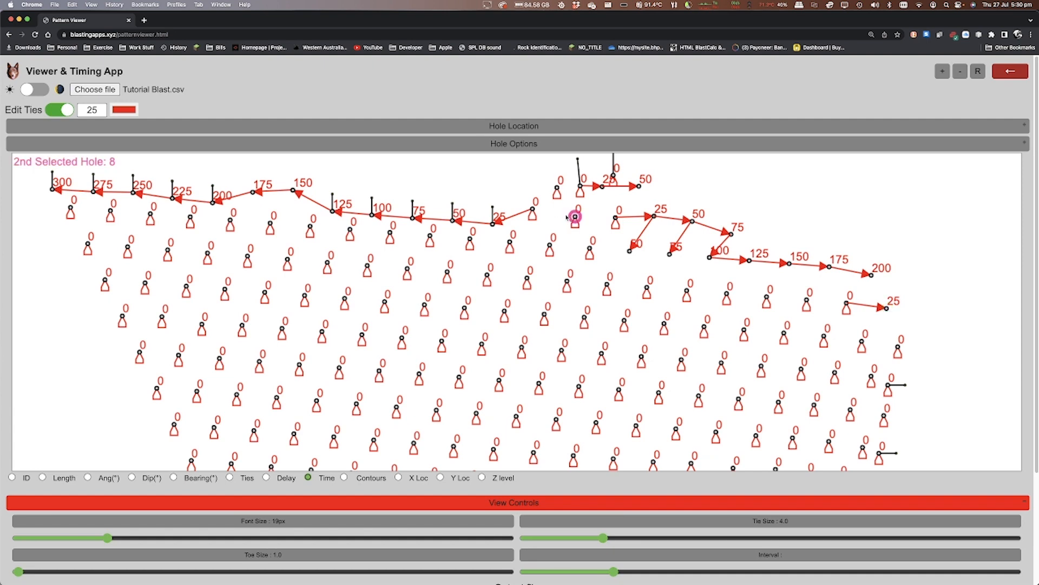
{"action": "left_click", "coordinate": [529, 211]}
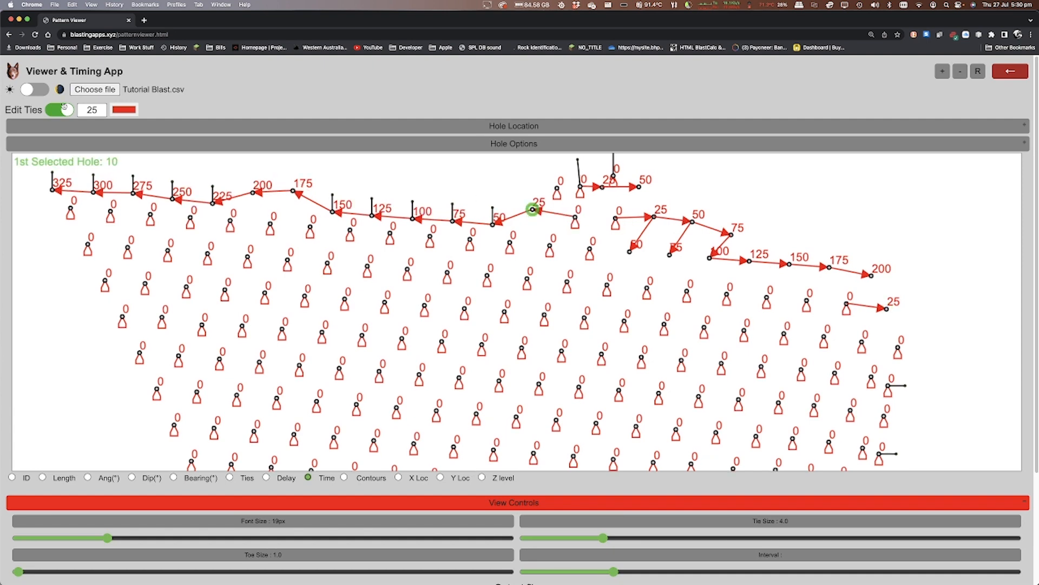
- Set the tie delay to 42 and its color to gray, RGB 143, 143, 143
{"action": "double_click", "coordinate": [94, 111]}
{"action": "type", "text": "42"}
{"action": "left_click", "coordinate": [125, 111]}
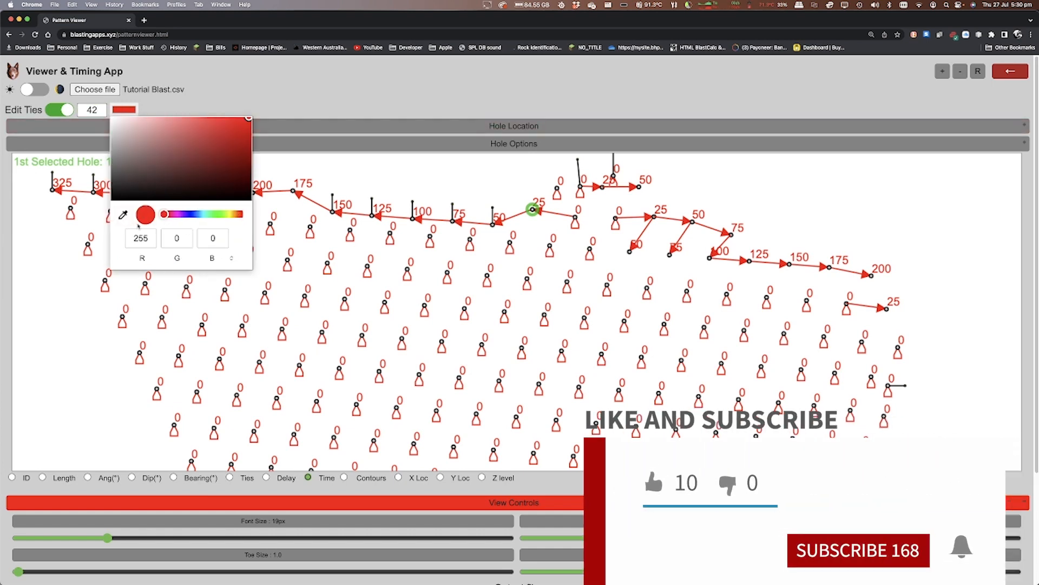
{"action": "left_click_drag", "start_coordinate": [113, 138], "coordinate": [111, 148]}
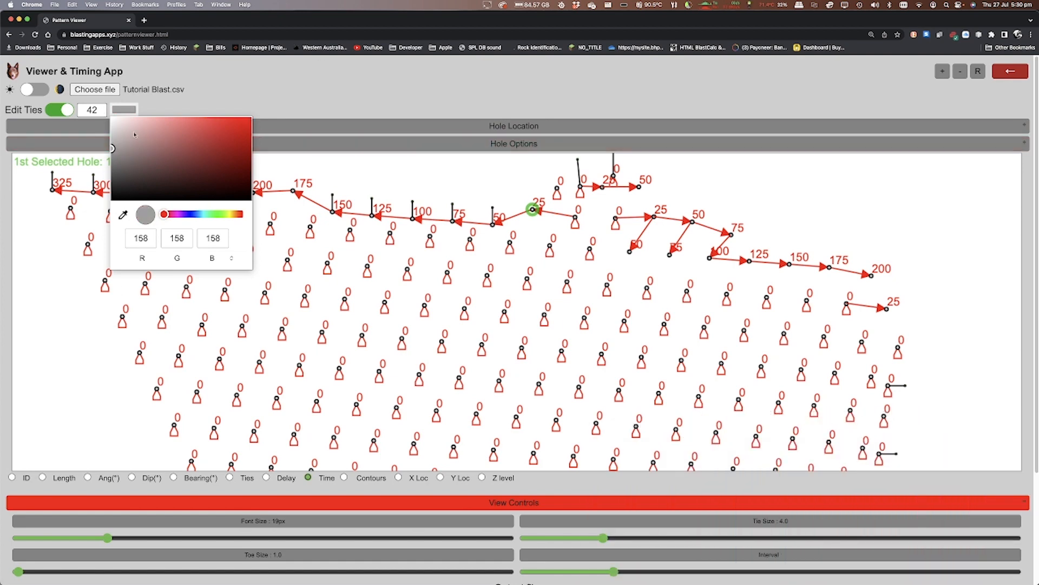
{"action": "left_click", "coordinate": [112, 154]}
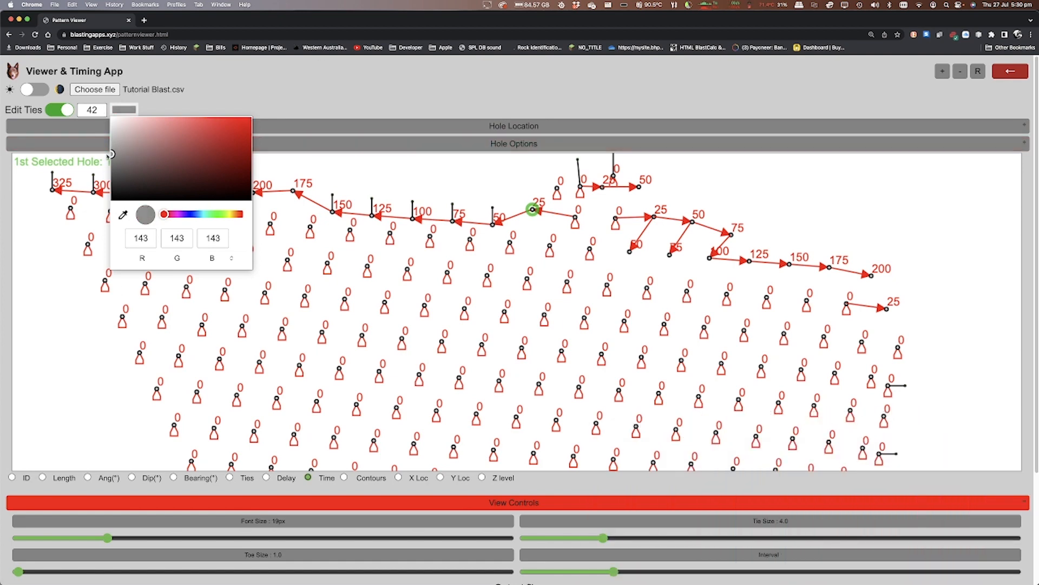
{"action": "left_click", "coordinate": [237, 88]}
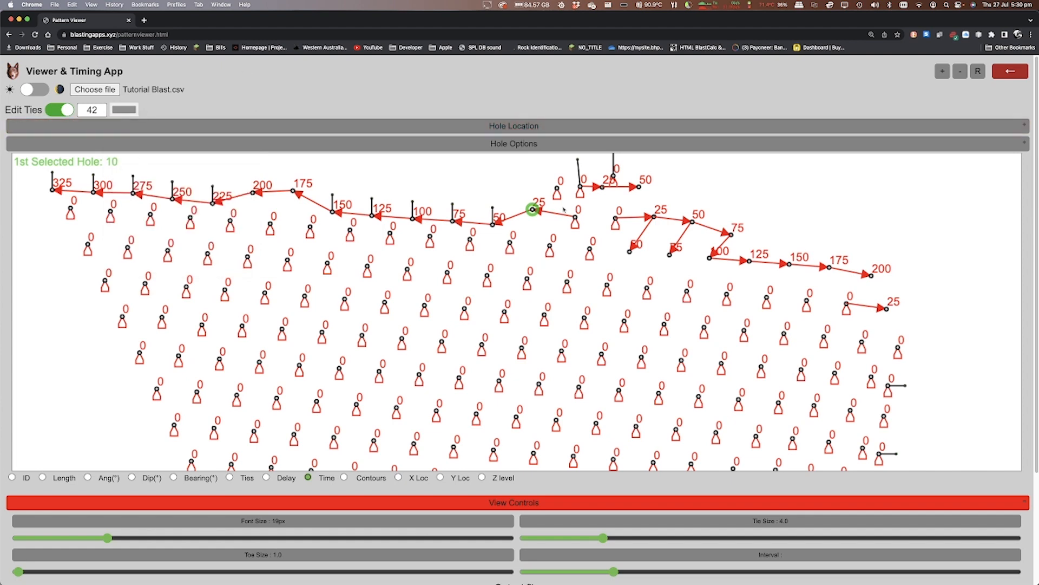
- Tie the front hole above hole 8 to hole 8 and on to the hole behind it with the 42 delay
{"action": "left_click", "coordinate": [558, 189]}
{"action": "left_click", "coordinate": [575, 217]}
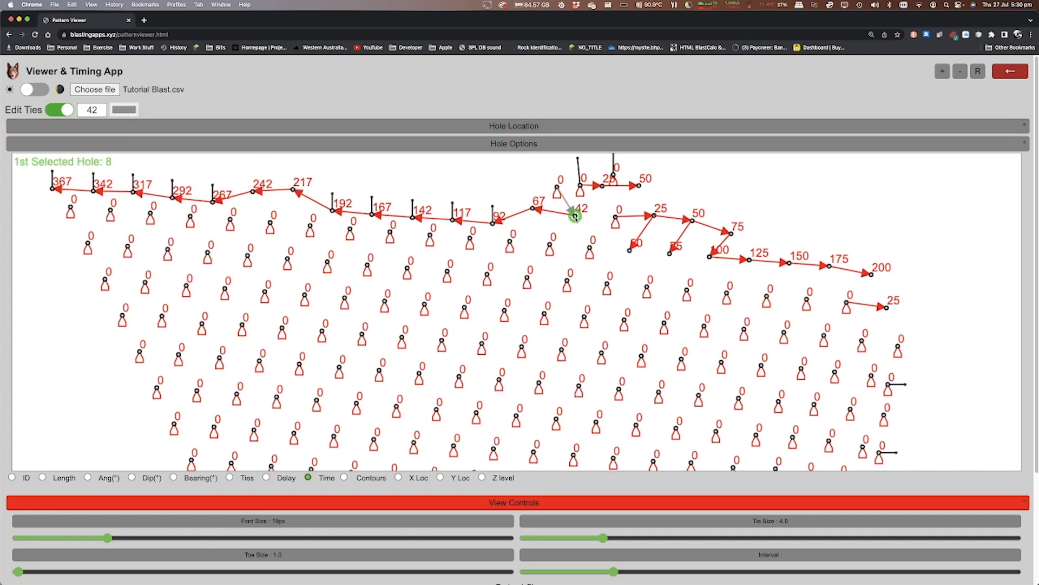
{"action": "left_click", "coordinate": [575, 217]}
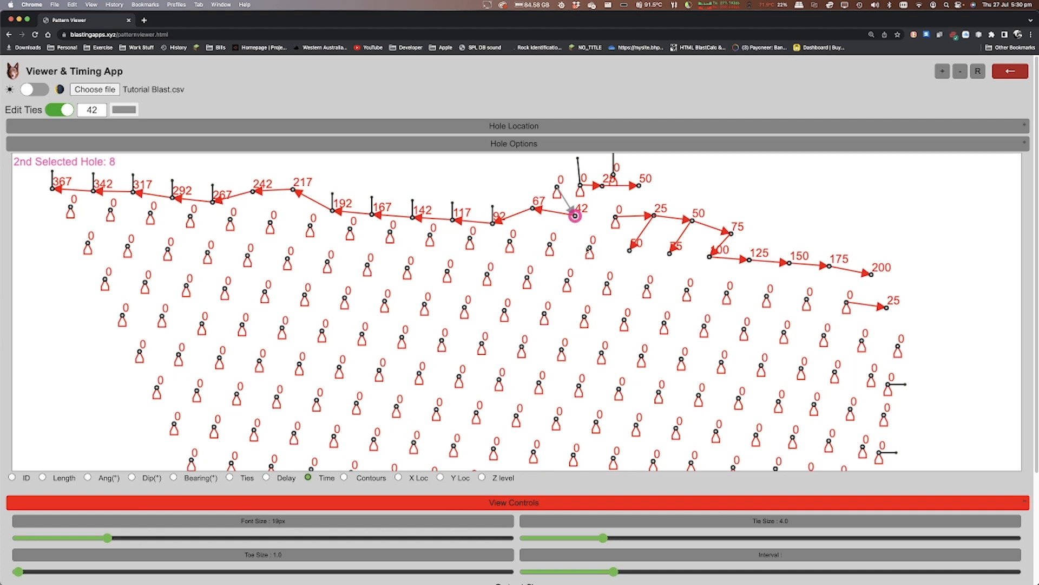
{"action": "left_click", "coordinate": [589, 249]}
- Retie hole 2 to 37, the front hole between 2 and 40 to 38, and hole 40 to 39 with the 42 delay
{"action": "left_click", "coordinate": [653, 216]}
{"action": "left_click", "coordinate": [630, 250]}
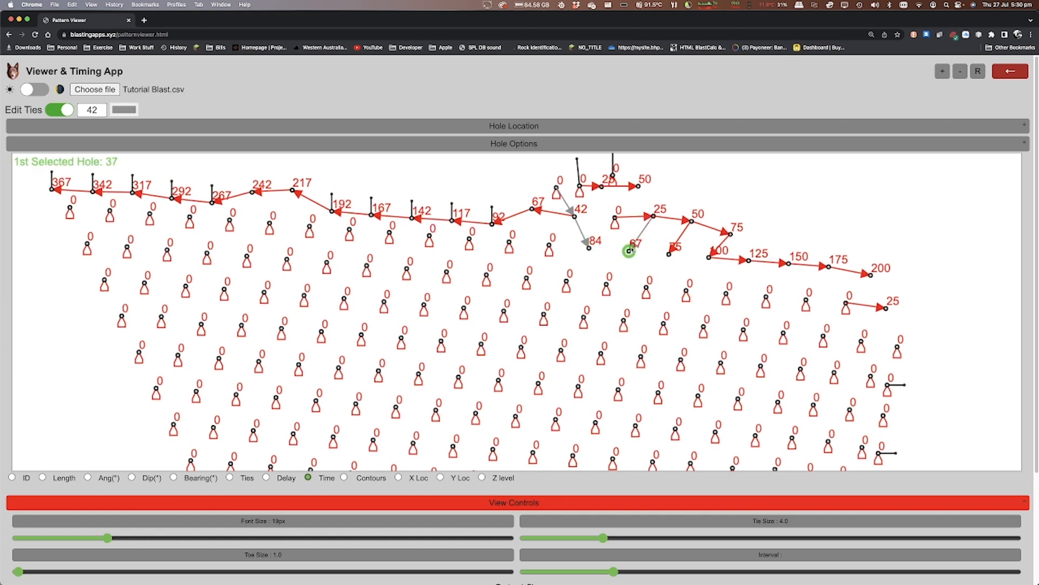
{"action": "left_click", "coordinate": [691, 221]}
{"action": "left_click", "coordinate": [669, 253]}
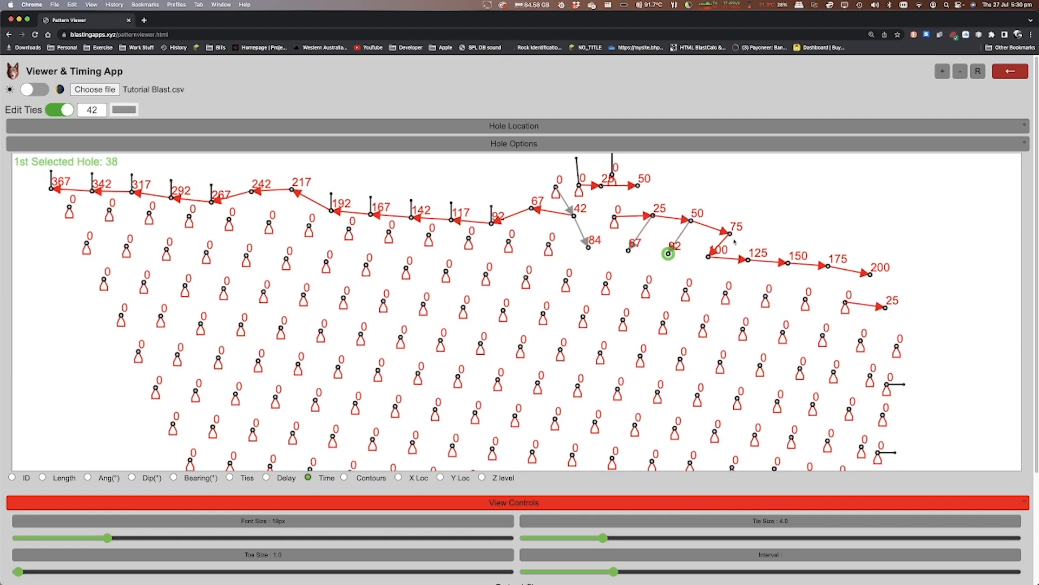
{"action": "left_click", "coordinate": [731, 234]}
{"action": "left_click", "coordinate": [709, 256]}
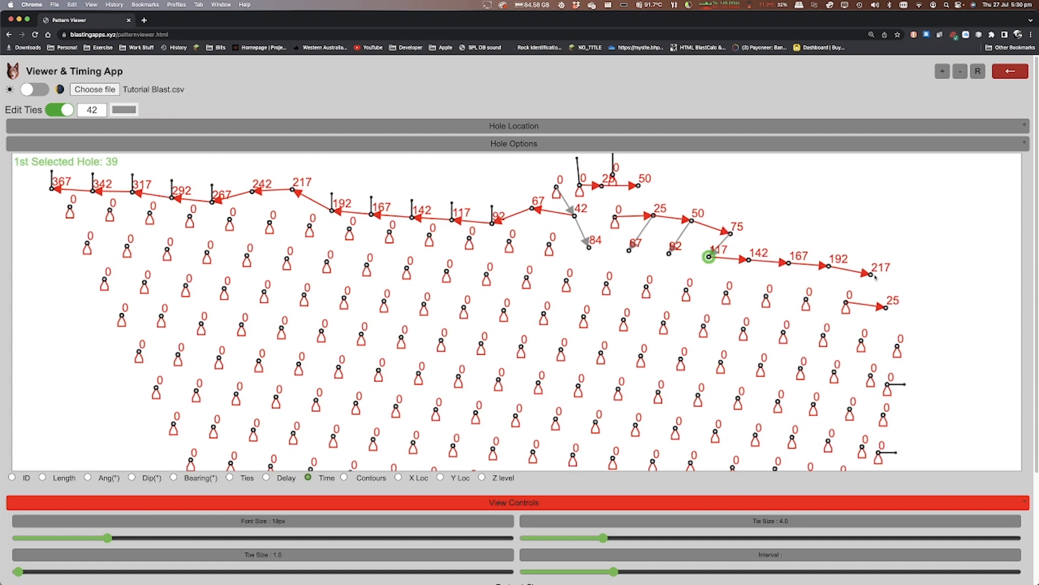
- Tie the end hole of hole 42's row to hole 46, and hole 44 to the hole diagonally behind it, with the 42 delay
{"action": "left_click", "coordinate": [870, 275]}
{"action": "left_click", "coordinate": [846, 302]}
{"action": "left_click", "coordinate": [885, 307]}
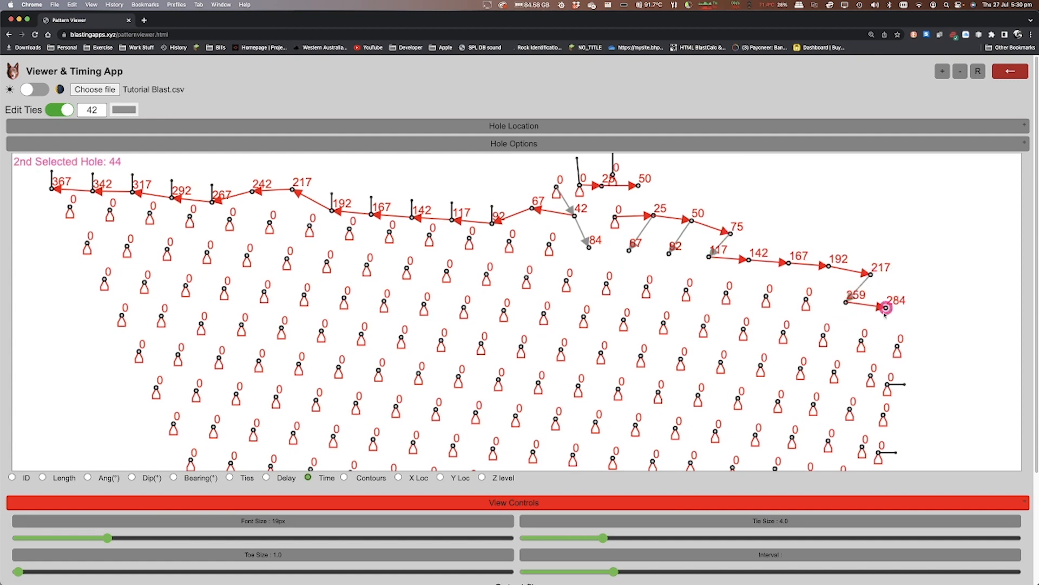
{"action": "left_click", "coordinate": [861, 341]}
- Tie the outer diagonal line from hole 22 back through holes 65 and 107 to the sixth hole with the 42 delay
{"action": "left_click", "coordinate": [51, 188]}
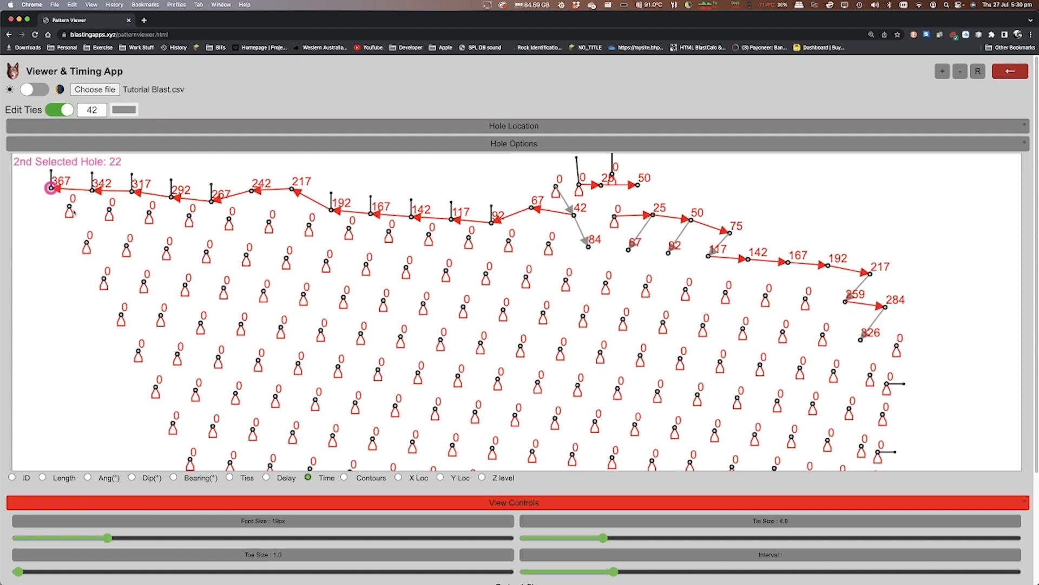
{"action": "left_click", "coordinate": [69, 207]}
{"action": "left_click", "coordinate": [85, 242]}
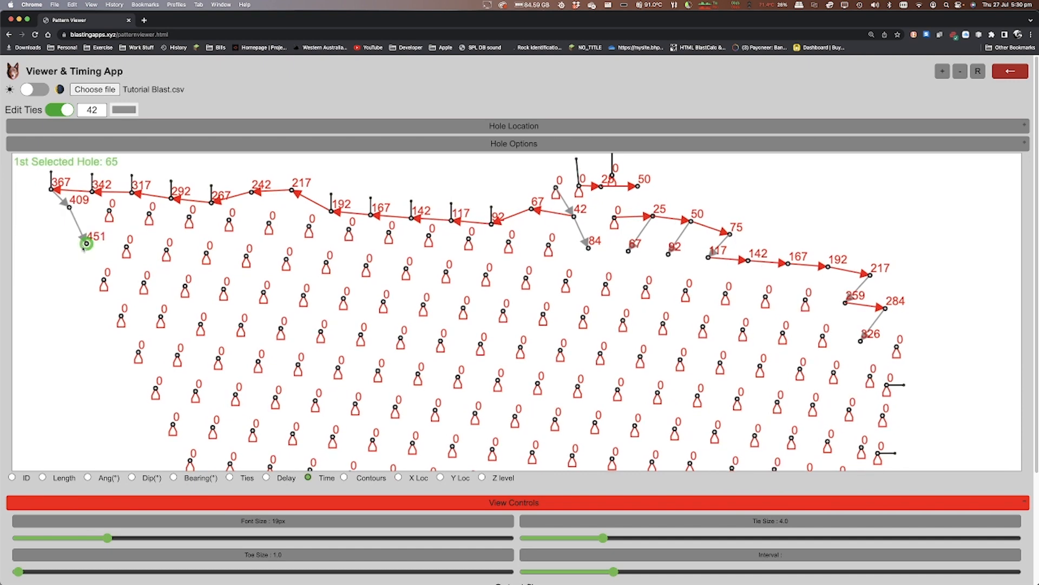
{"action": "left_click", "coordinate": [103, 278]}
{"action": "left_click", "coordinate": [120, 314]}
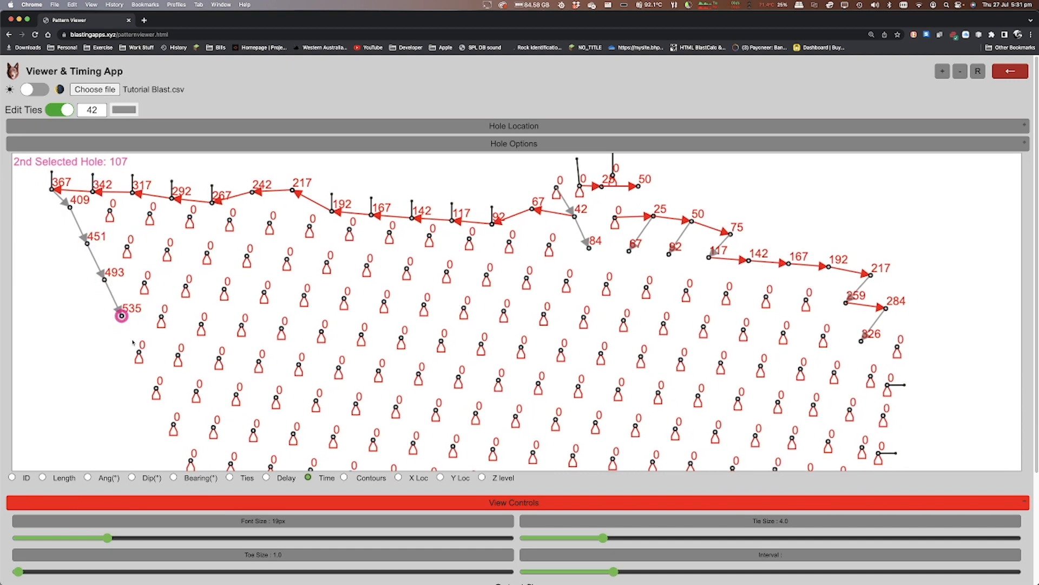
{"action": "left_click", "coordinate": [139, 350]}
- Tie the second diagonal line from hole 21 back through holes 24 and 67 to hole 109 with the 42 delay
{"action": "left_click", "coordinate": [93, 190]}
{"action": "left_click", "coordinate": [111, 210]}
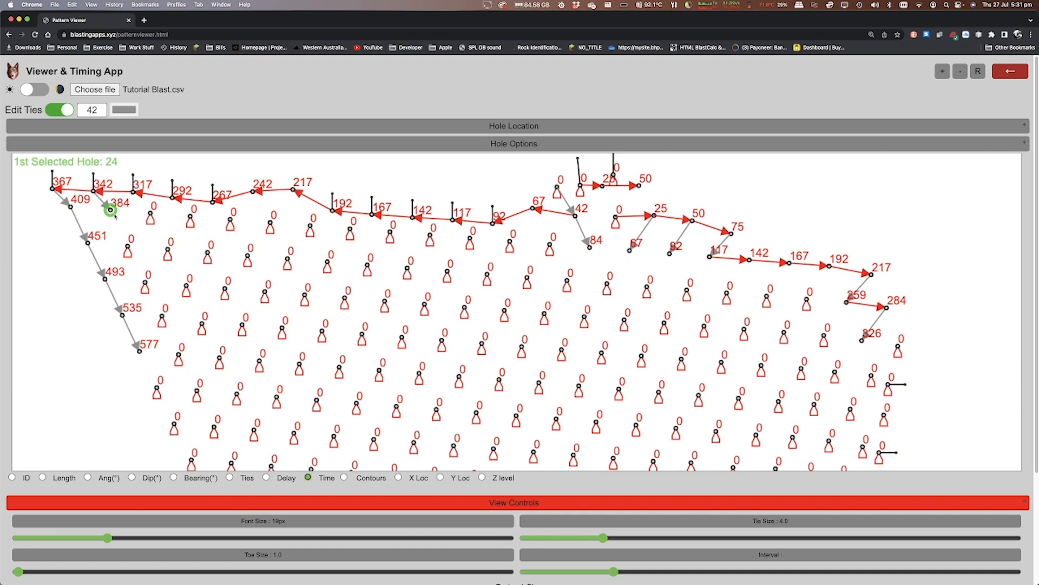
{"action": "left_click", "coordinate": [128, 247]}
{"action": "left_click", "coordinate": [145, 282]}
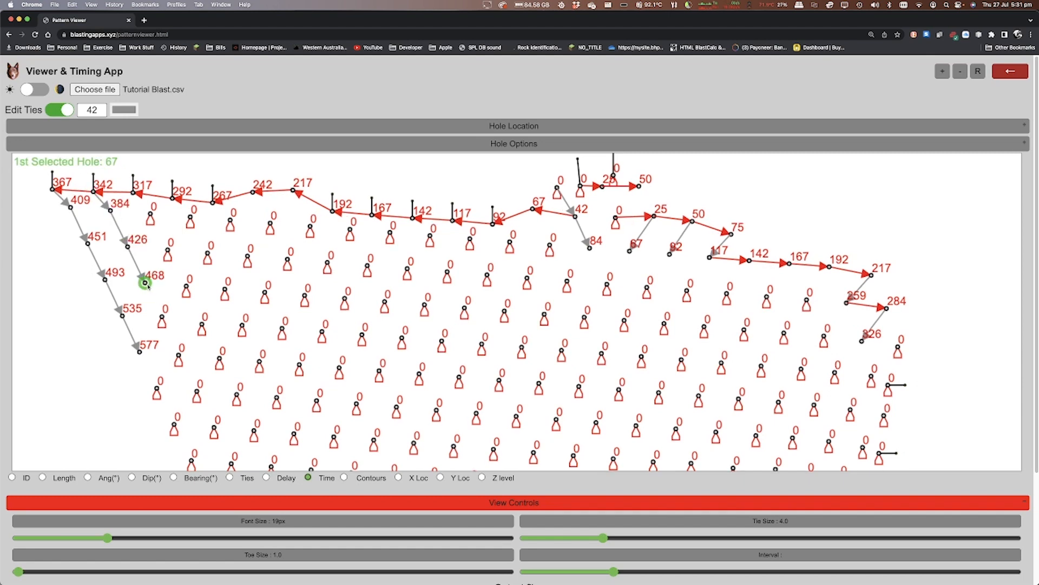
{"action": "left_click", "coordinate": [163, 317]}
{"action": "left_click", "coordinate": [179, 355]}
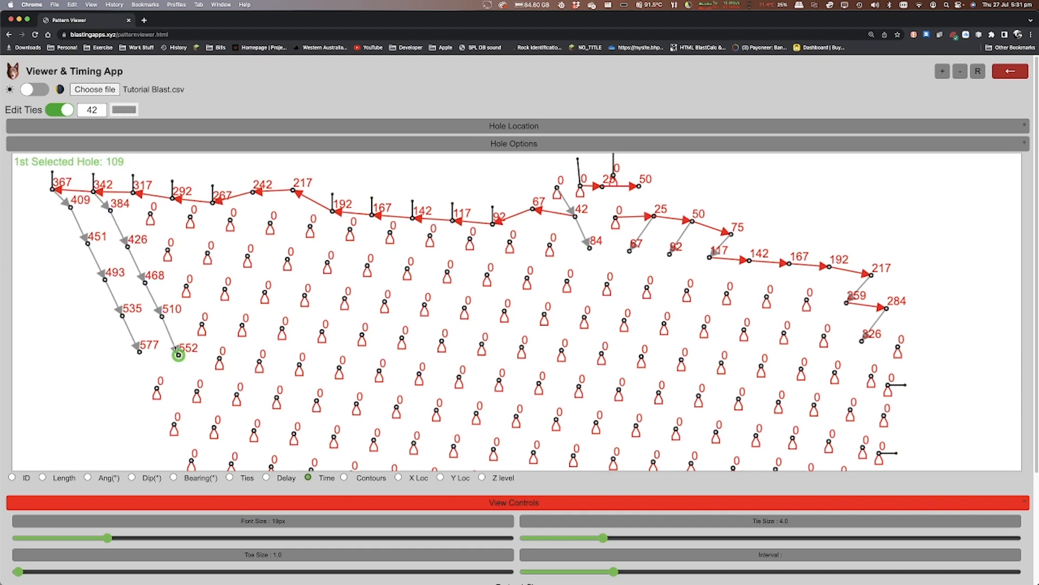
- Tie the third diagonal line from its front-row hole back through holes 25 and 68 to hole 110 with the 42 delay
{"action": "left_click", "coordinate": [132, 192]}
{"action": "left_click", "coordinate": [151, 213]}
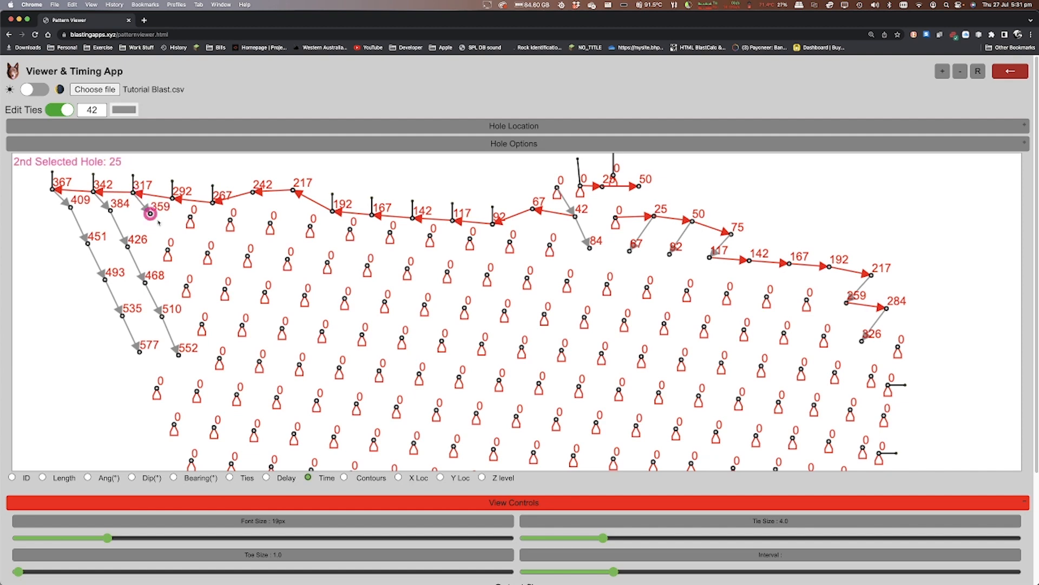
{"action": "left_click", "coordinate": [167, 248]}
{"action": "left_click", "coordinate": [167, 248]}
{"action": "left_click", "coordinate": [187, 285]}
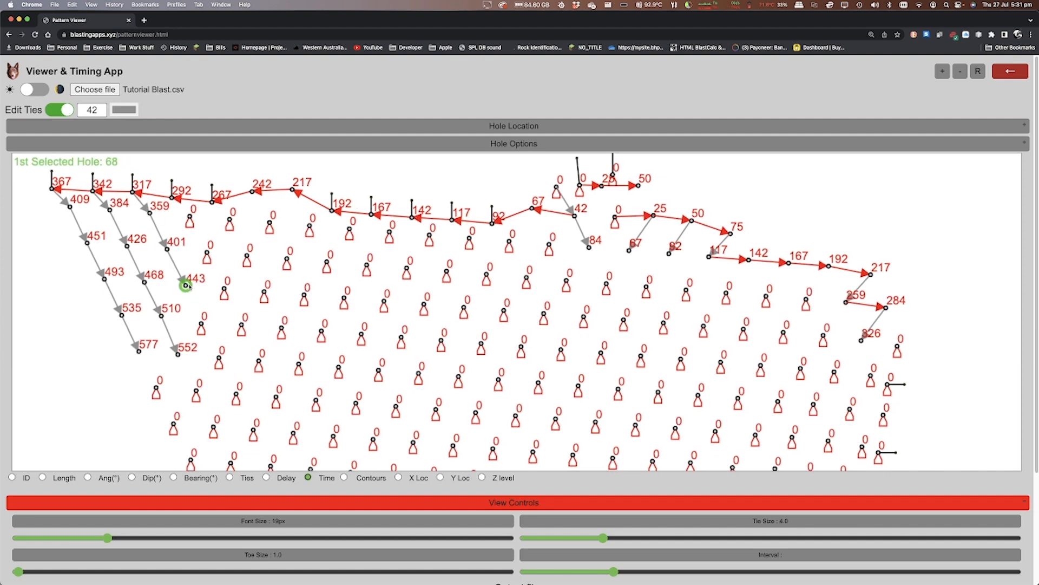
{"action": "left_click", "coordinate": [187, 286]}
{"action": "left_click", "coordinate": [201, 323]}
{"action": "left_click", "coordinate": [201, 323]}
{"action": "left_click", "coordinate": [219, 359]}
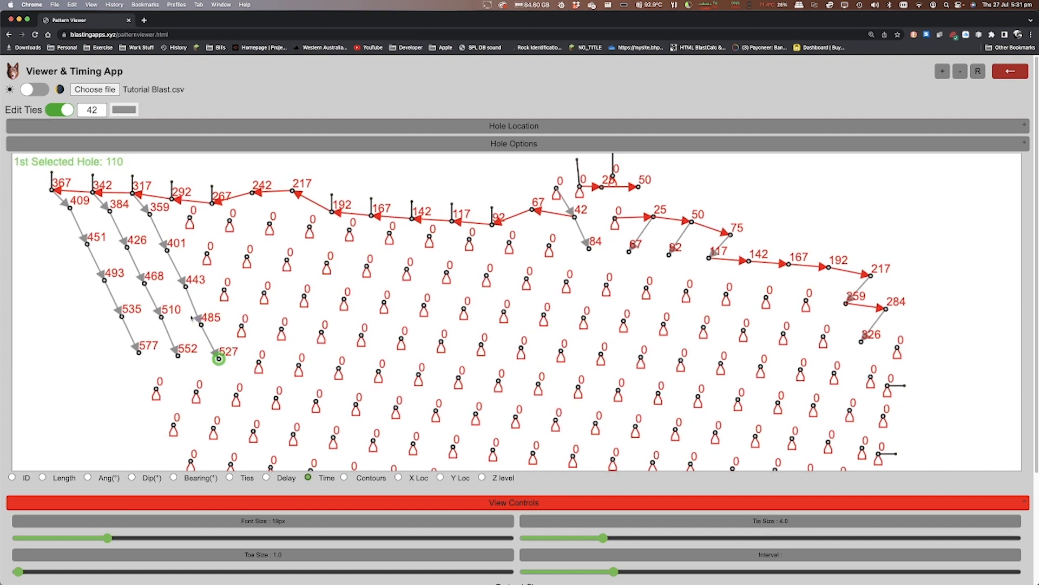
- Tie the fourth diagonal line from its front-row hole back through holes 26, 62 and 104 to hole 111 with the 42 delay
{"action": "left_click", "coordinate": [172, 199]}
{"action": "left_click", "coordinate": [189, 217]}
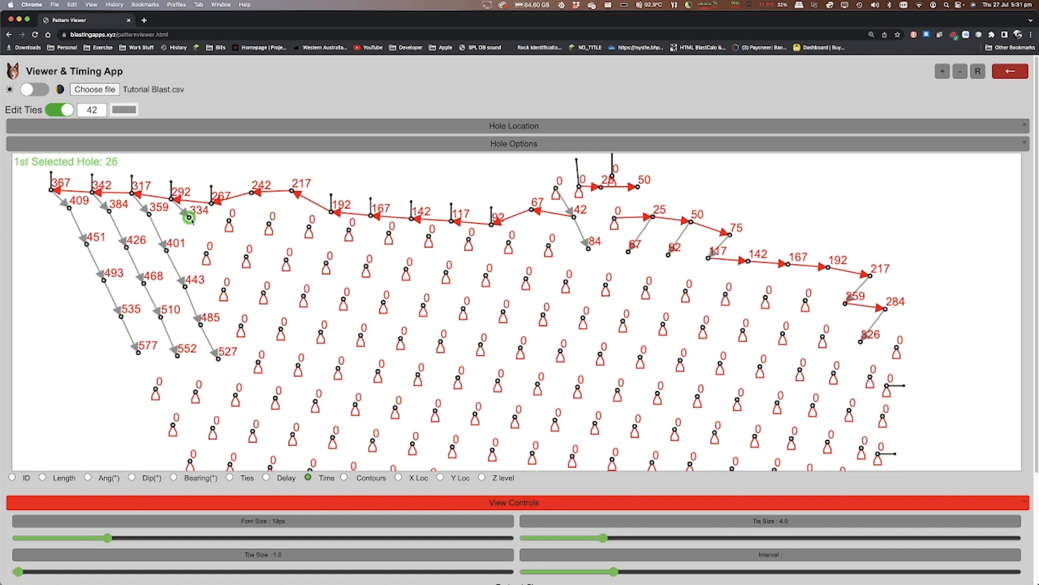
{"action": "left_click", "coordinate": [188, 217]}
{"action": "left_click", "coordinate": [206, 254]}
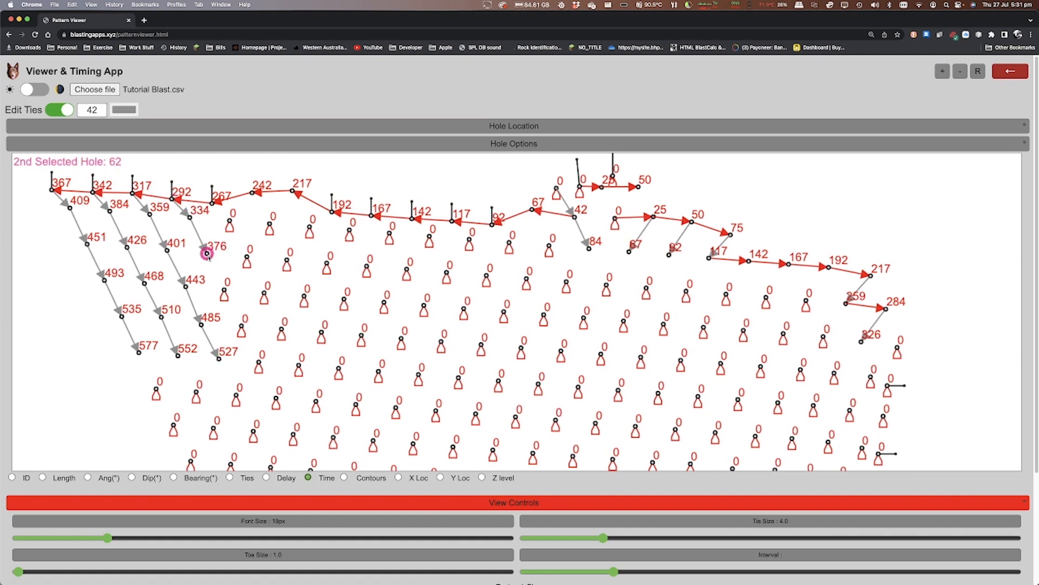
{"action": "left_click", "coordinate": [227, 294]}
{"action": "left_click", "coordinate": [227, 293]}
{"action": "left_click", "coordinate": [242, 326]}
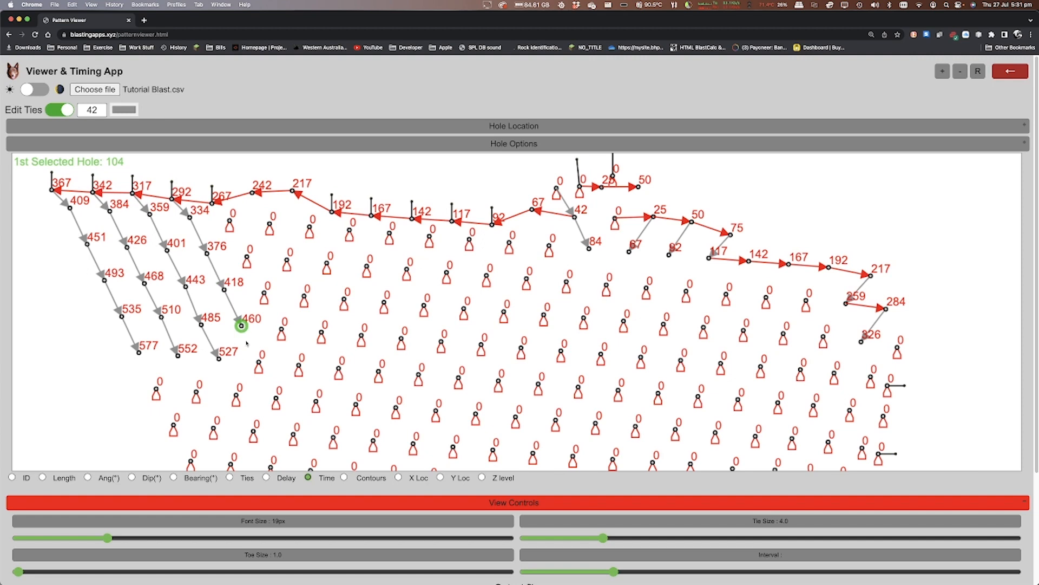
{"action": "left_click", "coordinate": [241, 326]}
{"action": "left_click", "coordinate": [258, 360]}
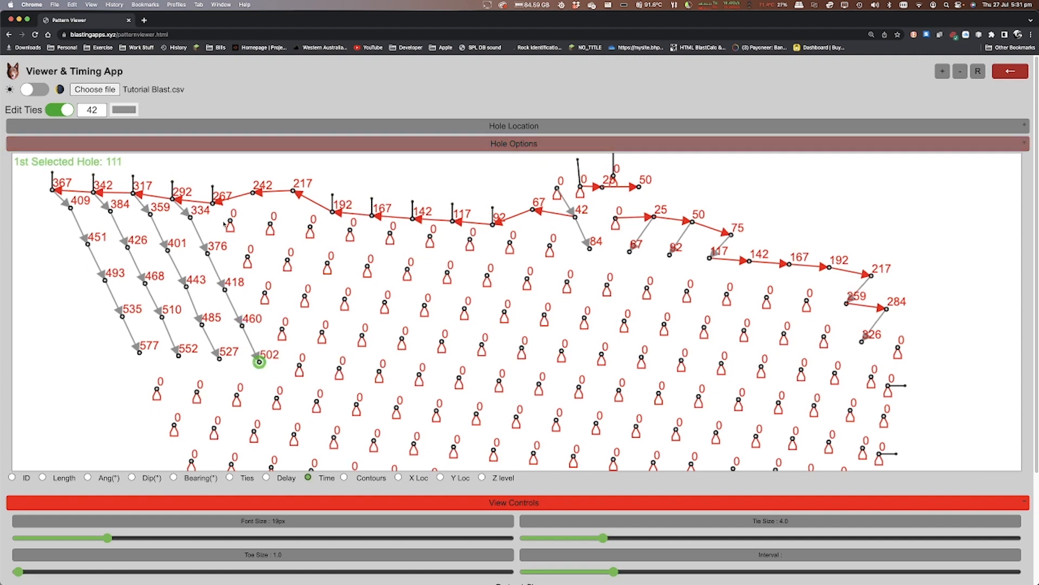
- Tie the fifth diagonal line from its front-row hole back through holes 27 and 70 to hole 112 with the 42 delay
{"action": "left_click", "coordinate": [212, 202]}
{"action": "left_click", "coordinate": [228, 221]}
{"action": "left_click", "coordinate": [228, 221]}
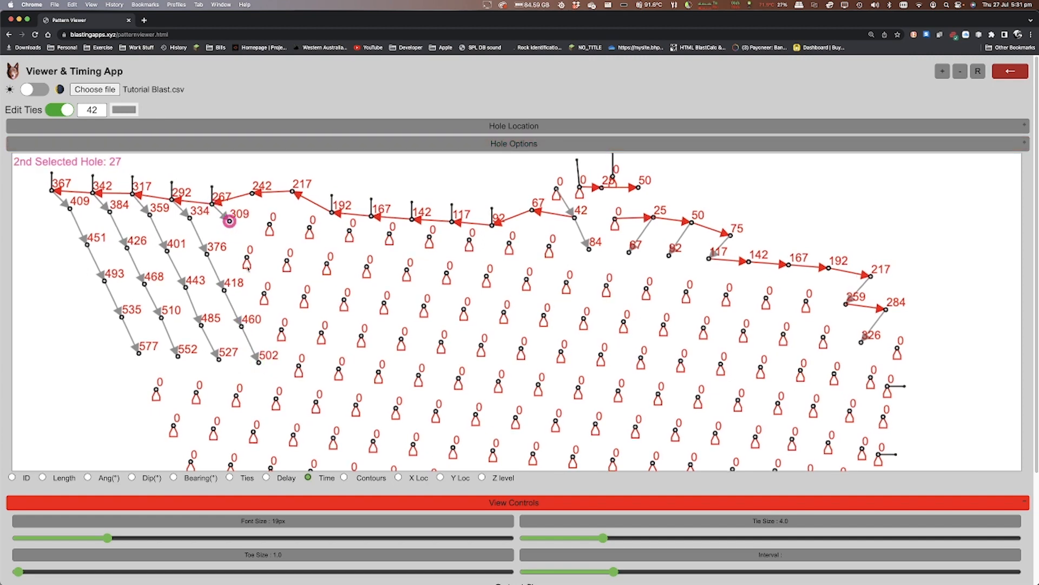
{"action": "left_click", "coordinate": [247, 258]}
{"action": "left_click", "coordinate": [247, 259]}
{"action": "left_click", "coordinate": [264, 292]}
{"action": "left_click", "coordinate": [264, 293]}
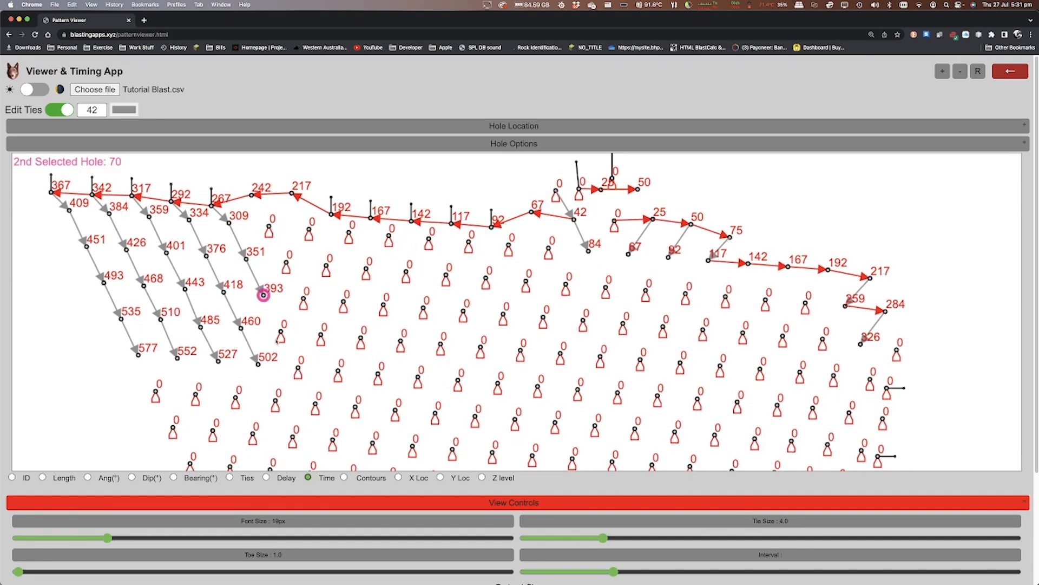
{"action": "left_click", "coordinate": [281, 330]}
{"action": "left_click", "coordinate": [281, 331]}
{"action": "left_click", "coordinate": [298, 366]}
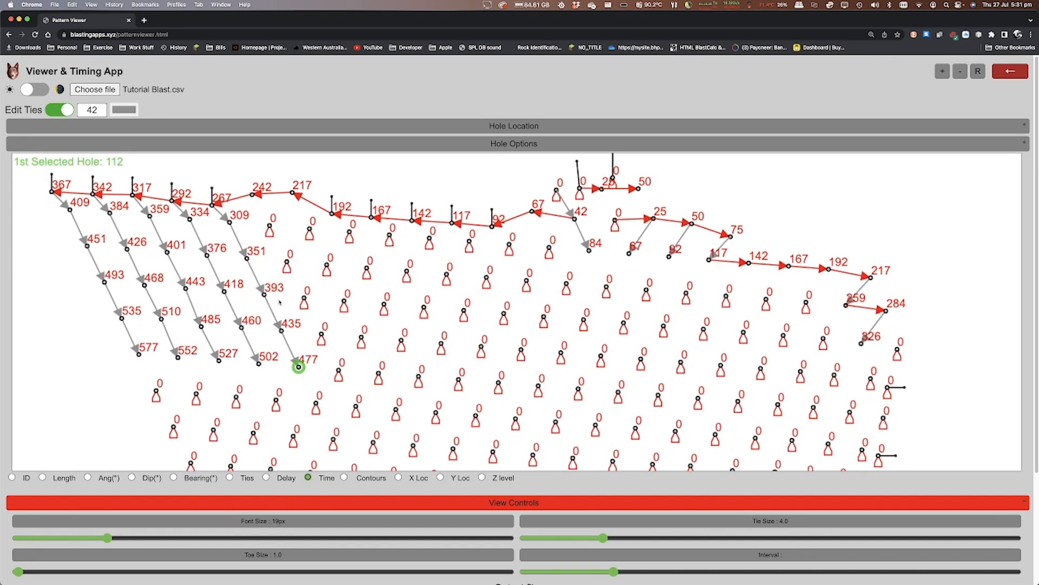
- Tie the sixth diagonal line from its front-row hole back through holes 28 and 71 to hole 113 with the 42 delay
{"action": "left_click", "coordinate": [251, 195]}
{"action": "left_click", "coordinate": [269, 227]}
{"action": "left_click", "coordinate": [269, 226]}
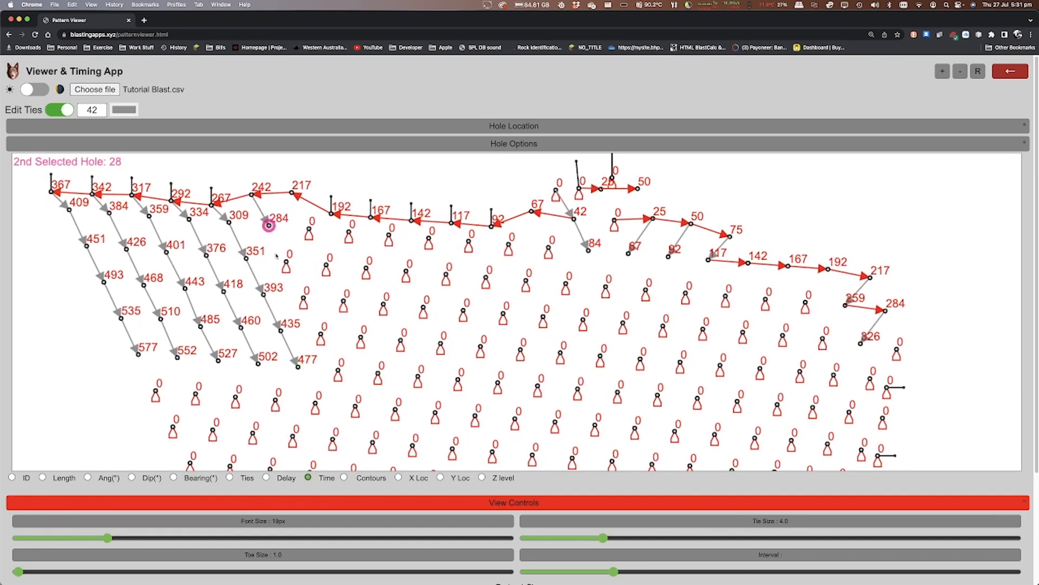
{"action": "left_click", "coordinate": [286, 262]}
{"action": "left_click", "coordinate": [285, 262]}
{"action": "left_click", "coordinate": [303, 297]}
{"action": "left_click", "coordinate": [304, 298]}
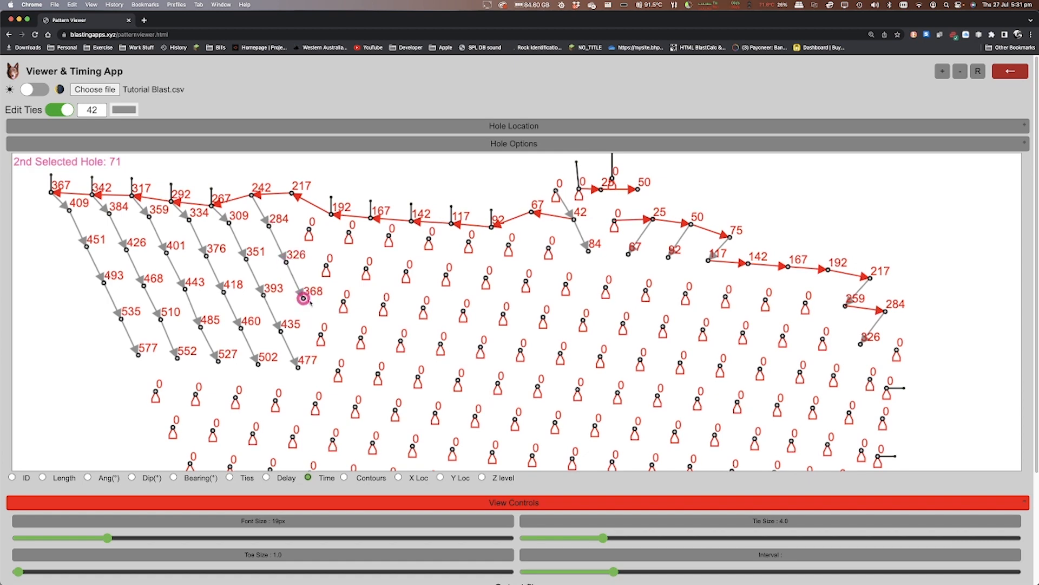
{"action": "left_click", "coordinate": [321, 334]}
{"action": "left_click", "coordinate": [321, 334]}
{"action": "left_click", "coordinate": [338, 369]}
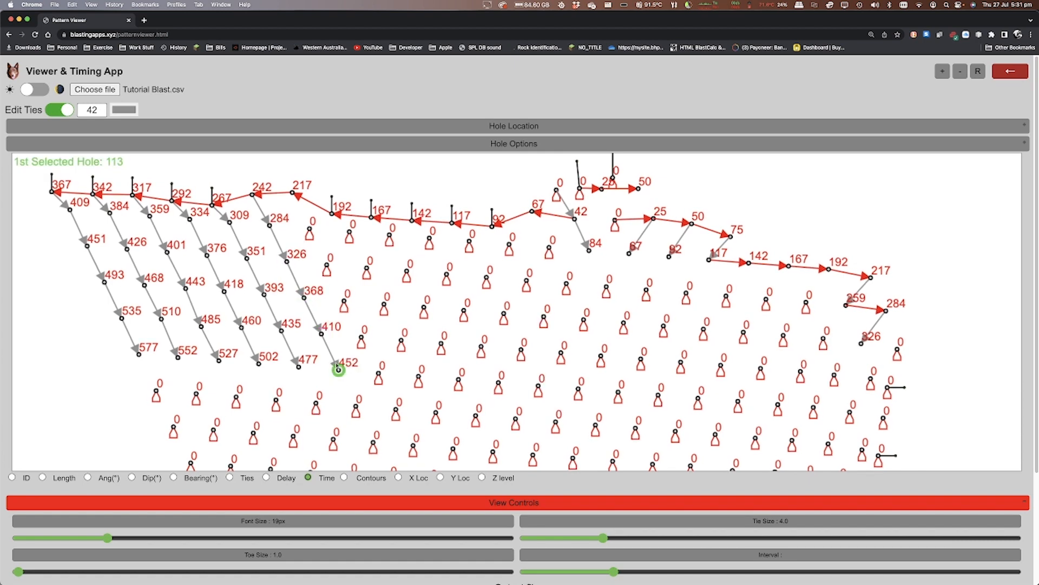
- Tie the seventh diagonal line back through holes 29, 59 and 101 to its sixth hole, and hole 3 to hole 4, with the 42 delay
{"action": "left_click", "coordinate": [310, 236]}
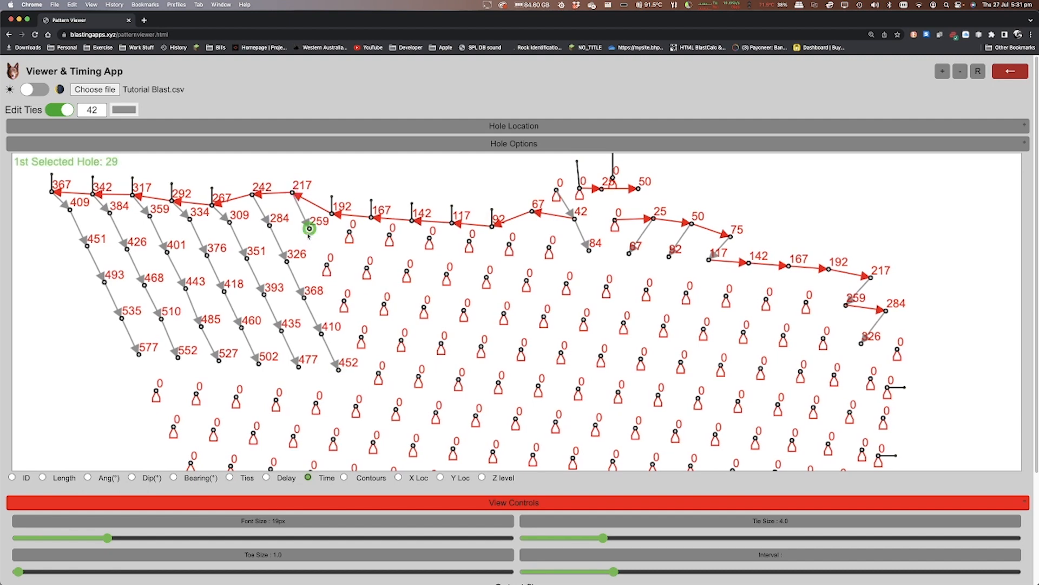
{"action": "left_click", "coordinate": [311, 236]}
{"action": "left_click", "coordinate": [328, 264]}
{"action": "left_click", "coordinate": [328, 265]}
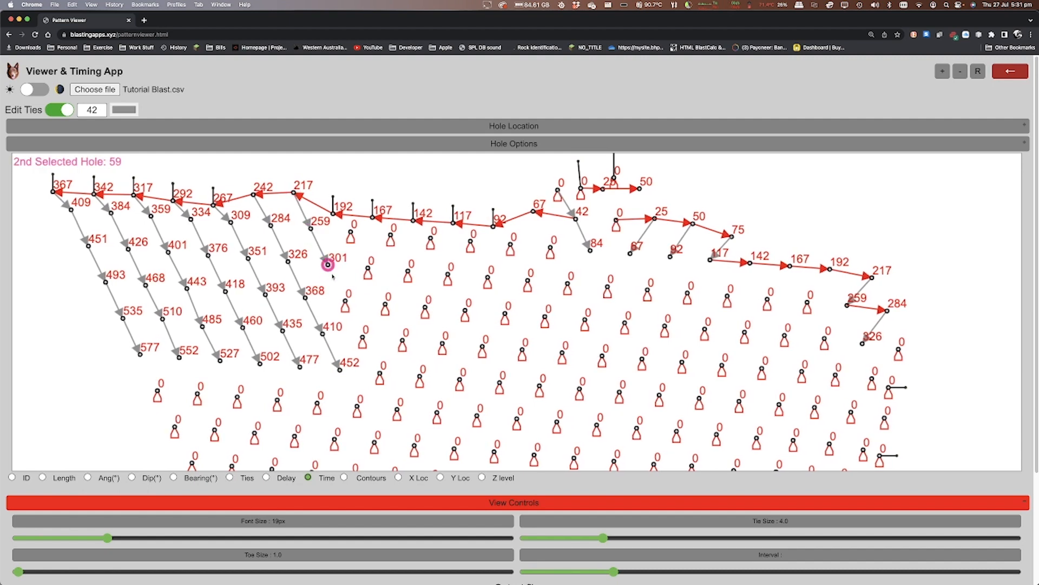
{"action": "left_click", "coordinate": [345, 302]}
{"action": "left_click", "coordinate": [345, 302]}
{"action": "left_click", "coordinate": [362, 336]}
{"action": "left_click", "coordinate": [362, 337]}
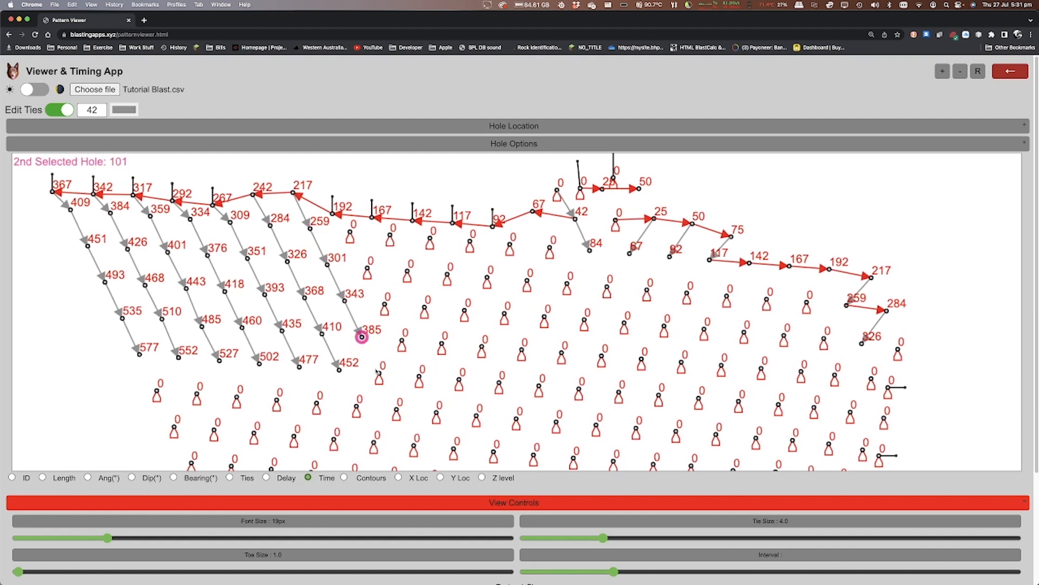
{"action": "left_click", "coordinate": [378, 372]}
{"action": "left_click", "coordinate": [379, 373]}
{"action": "left_click", "coordinate": [637, 196]}
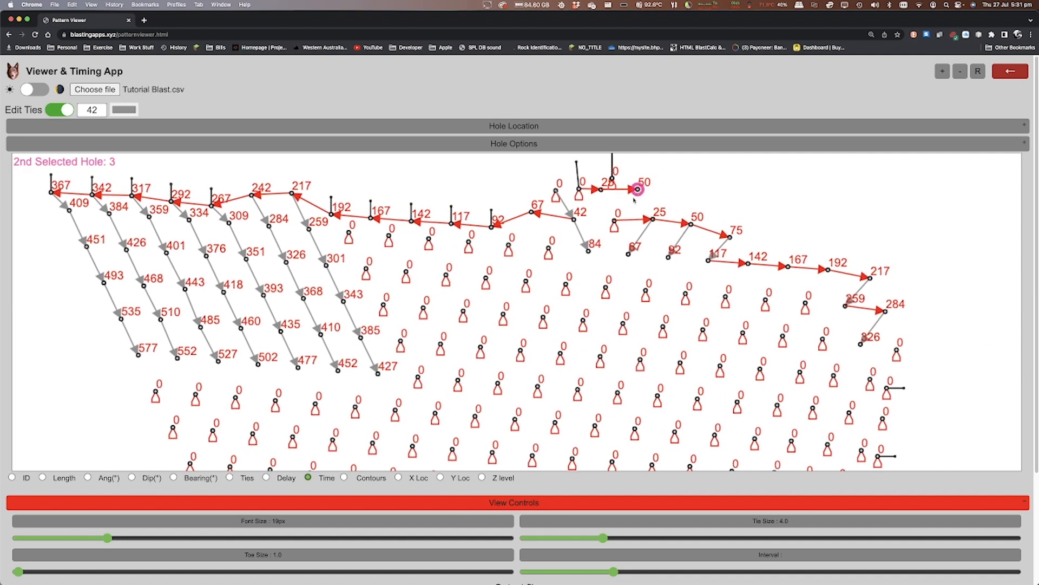
{"action": "left_click", "coordinate": [615, 221]}
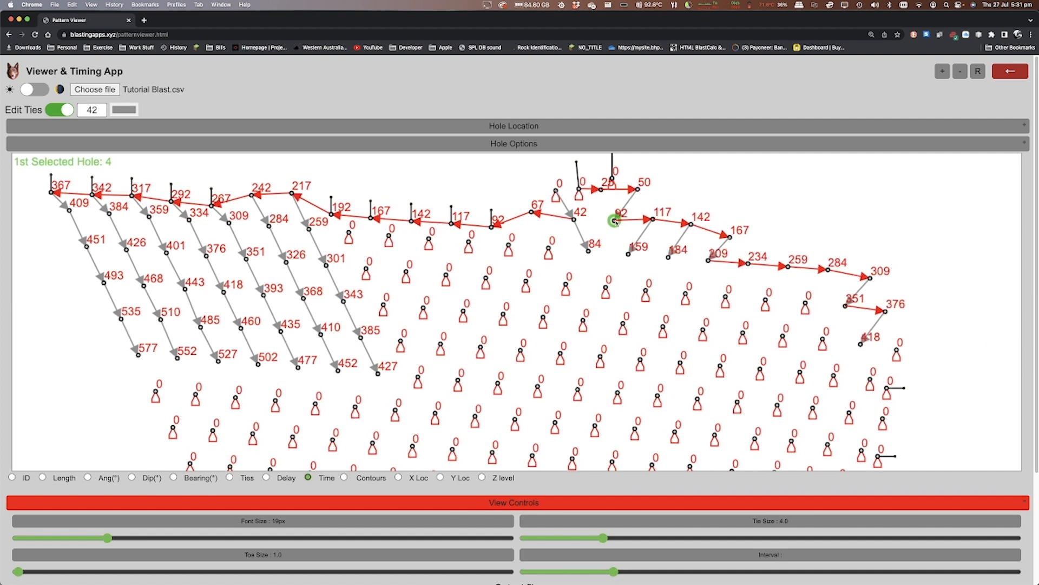
- Set the tie delay to 17 and the tie colour to yellow, RGB 209, 202, 0
{"action": "left_click", "coordinate": [92, 110]}
{"action": "key", "text": "BackSpace"}
{"action": "key", "text": "BackSpace"}
{"action": "type", "text": "17"}
{"action": "left_click", "coordinate": [134, 113]}
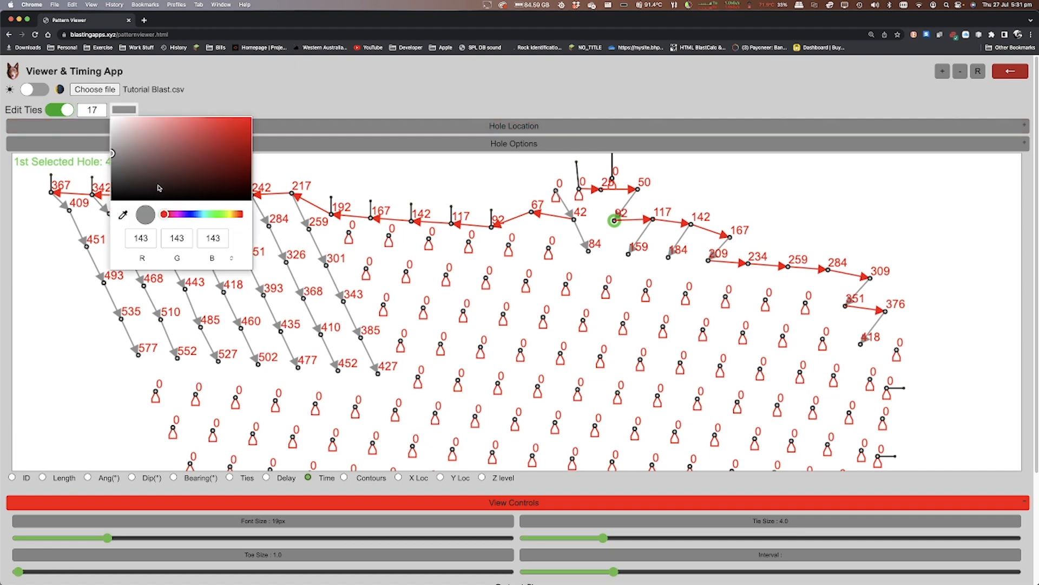
{"action": "left_click", "coordinate": [230, 215]}
{"action": "left_click_drag", "start_coordinate": [224, 134], "coordinate": [262, 133]}
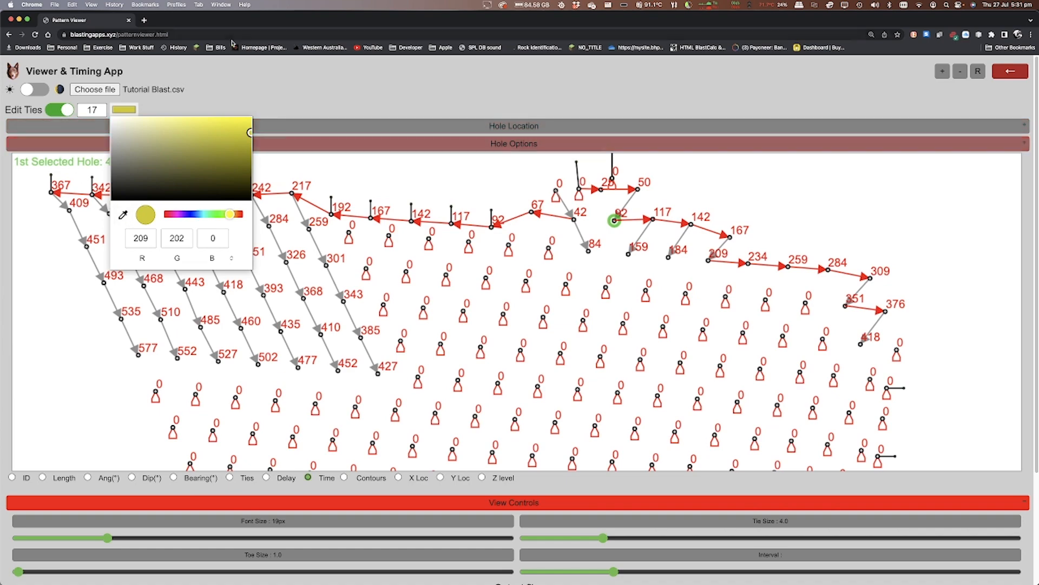
{"action": "left_click", "coordinate": [234, 92]}
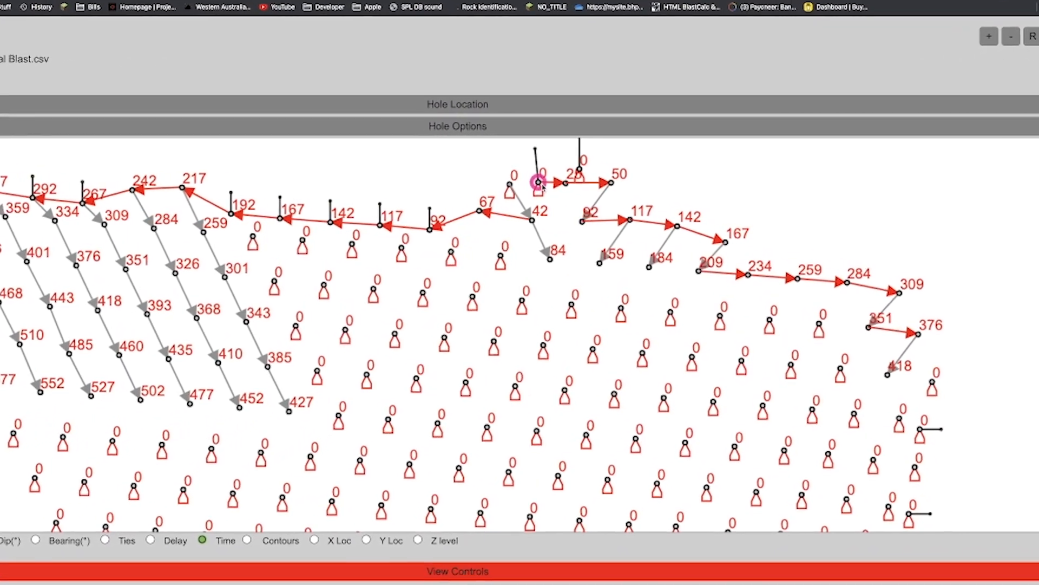
- Tie the frontmost hole to hole 7, and hole 7 through its neighbour to the hole beyond, with the yellow 17 delay
{"action": "left_click", "coordinate": [528, 187]}
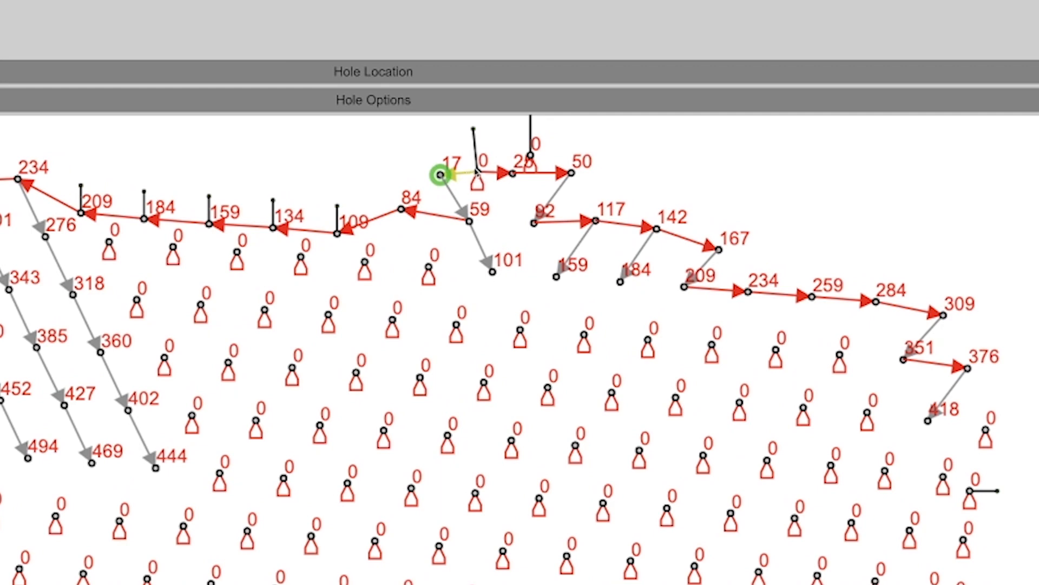
{"action": "left_click", "coordinate": [513, 173]}
{"action": "left_click", "coordinate": [477, 173]}
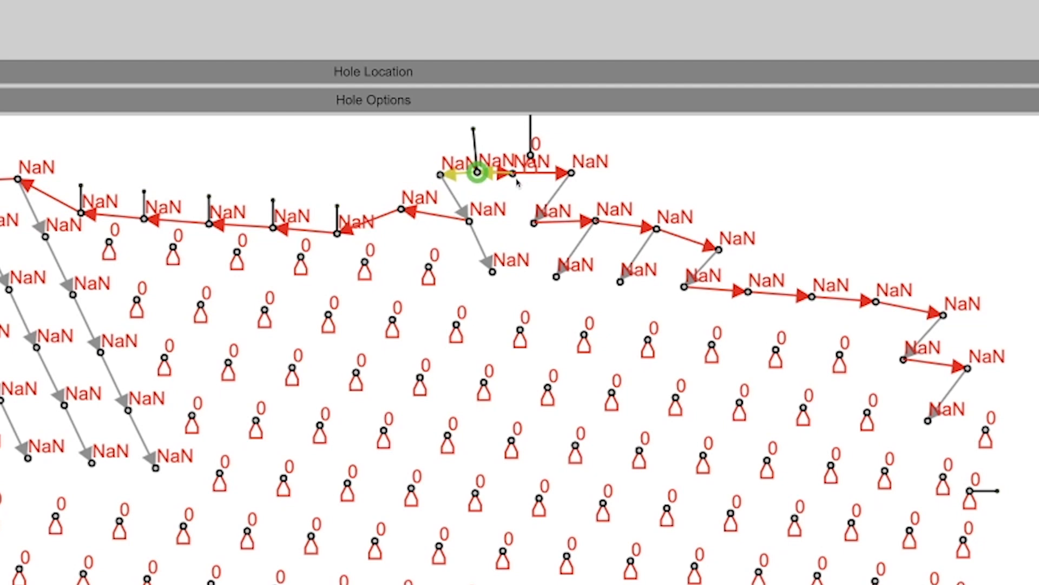
{"action": "left_click", "coordinate": [532, 154]}
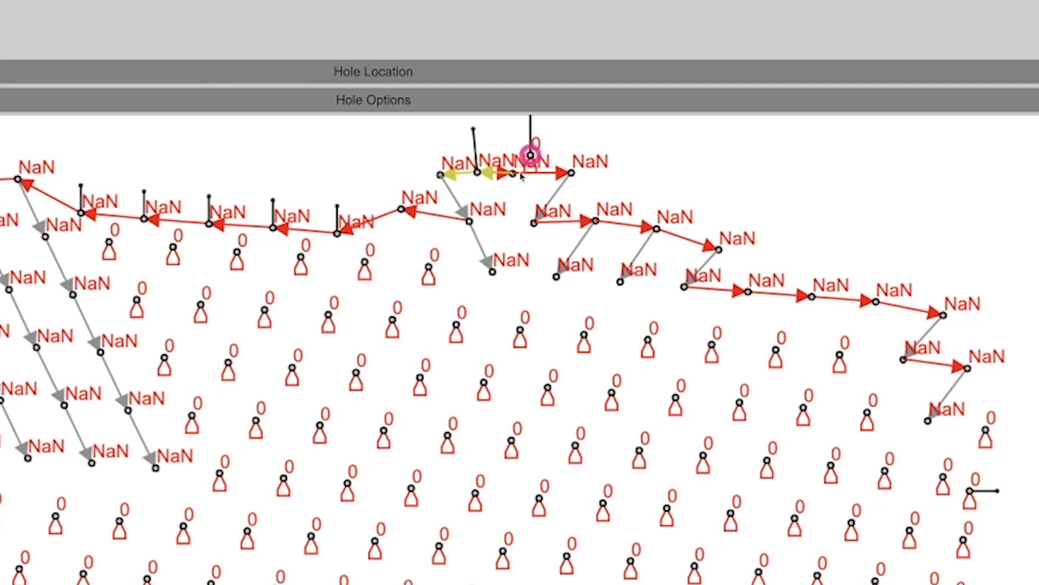
{"action": "left_click", "coordinate": [513, 173]}
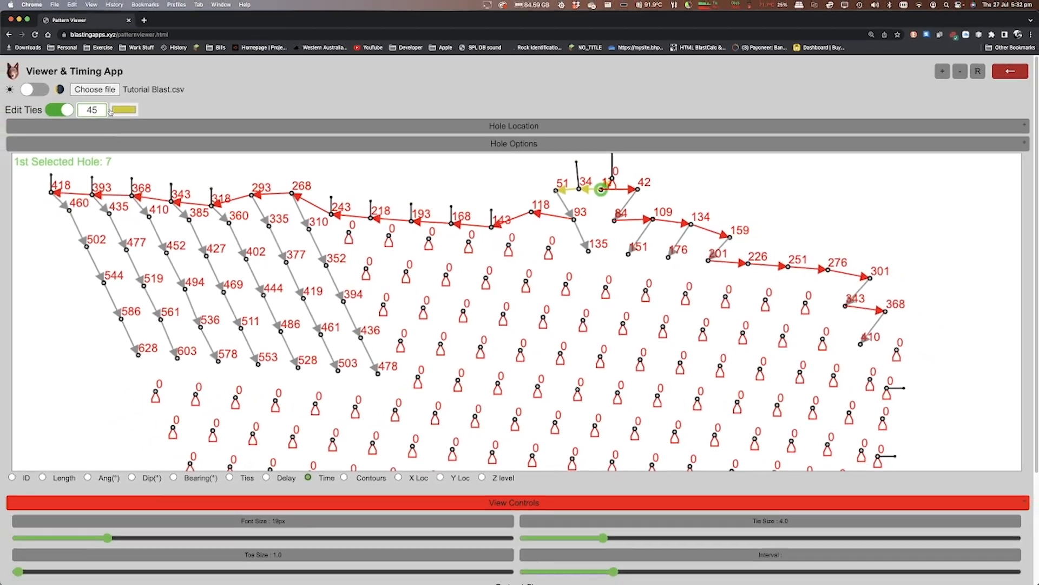
- Set the tie delay to 42 and sample the grey of an existing diagonal tie as the tie colour
{"action": "key", "text": "BackSpace"}
{"action": "type", "text": "2"}
{"action": "left_click", "coordinate": [125, 110]}
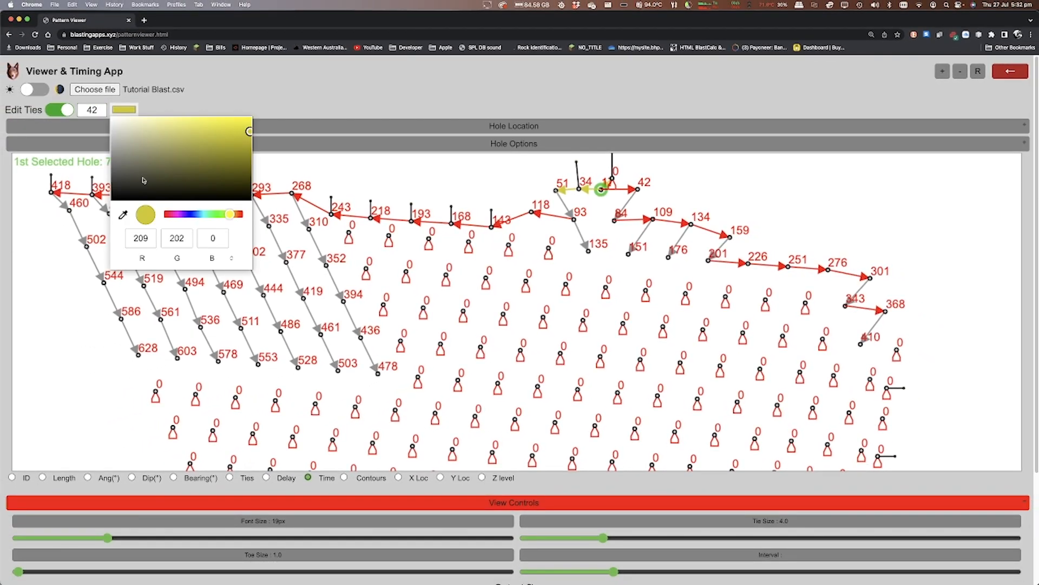
{"action": "left_click", "coordinate": [123, 214]}
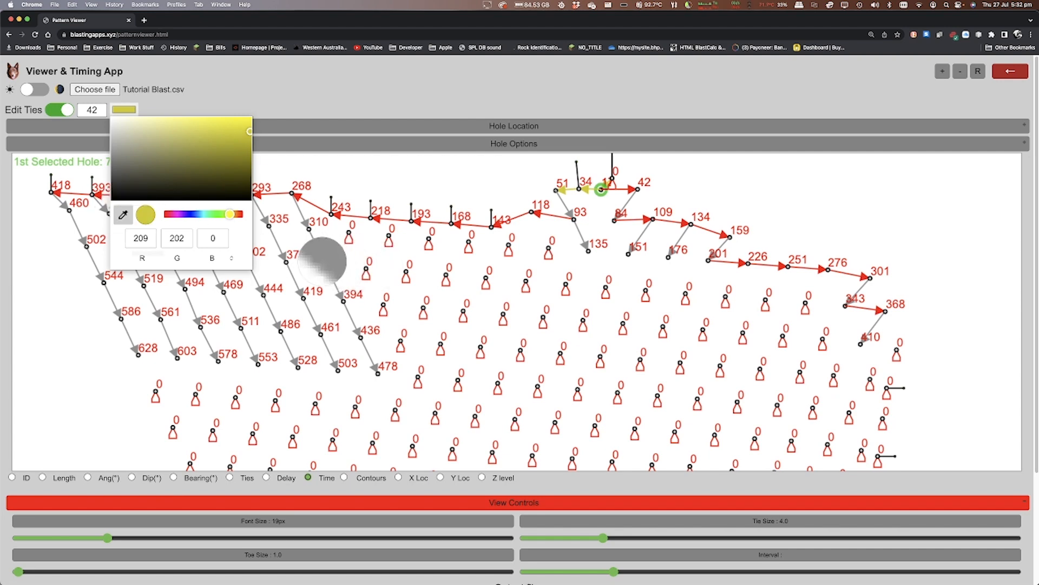
{"action": "left_click", "coordinate": [327, 263]}
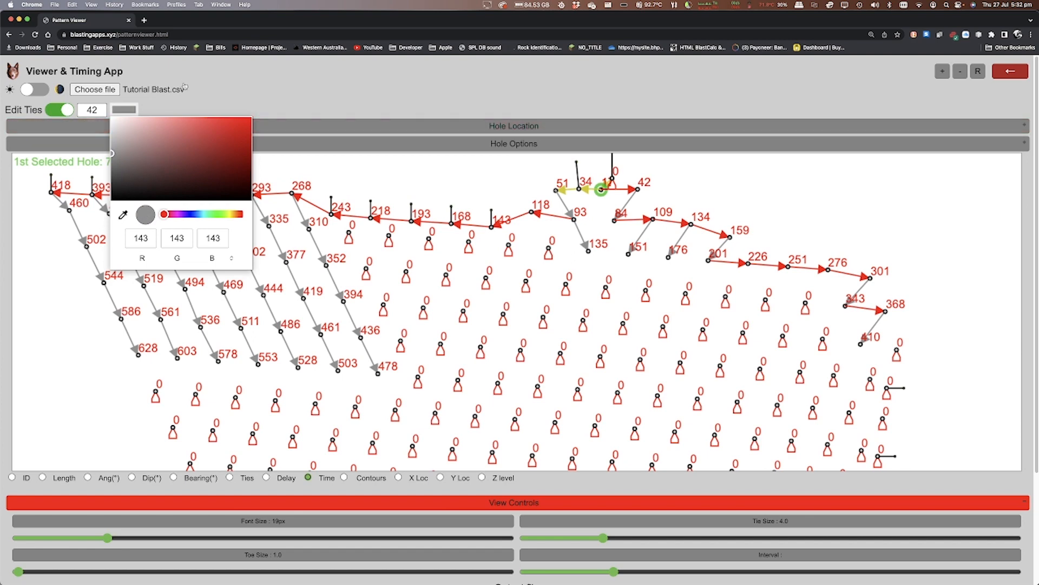
{"action": "left_click", "coordinate": [244, 89]}
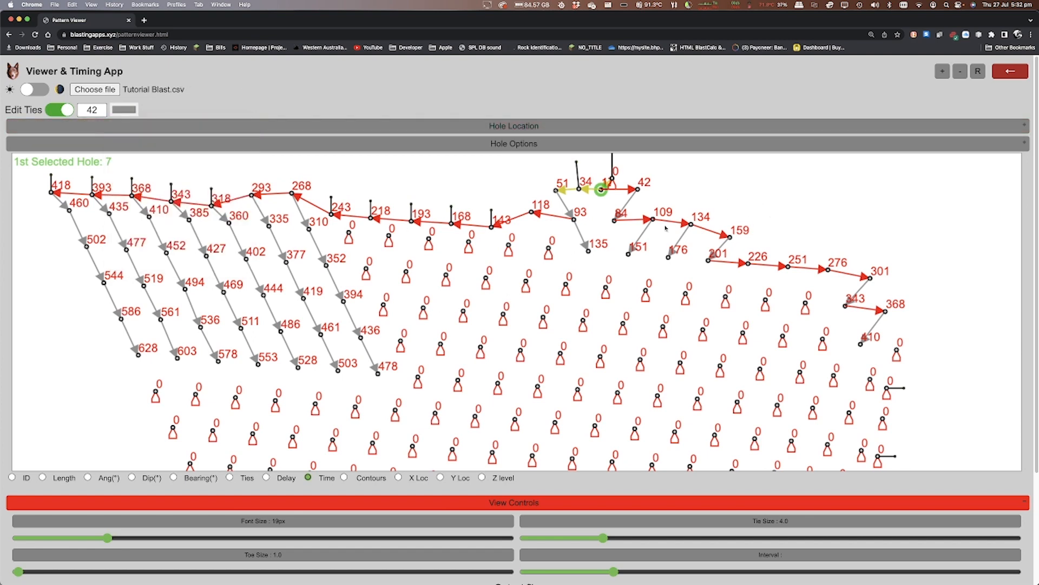
- Tie the hole timed 151 to the hole diagonally behind it, and hole 10 back through hole 53 to hole 95, with the 42 delay
{"action": "left_click", "coordinate": [628, 254]}
{"action": "left_click", "coordinate": [605, 288]}
{"action": "left_click", "coordinate": [531, 212]}
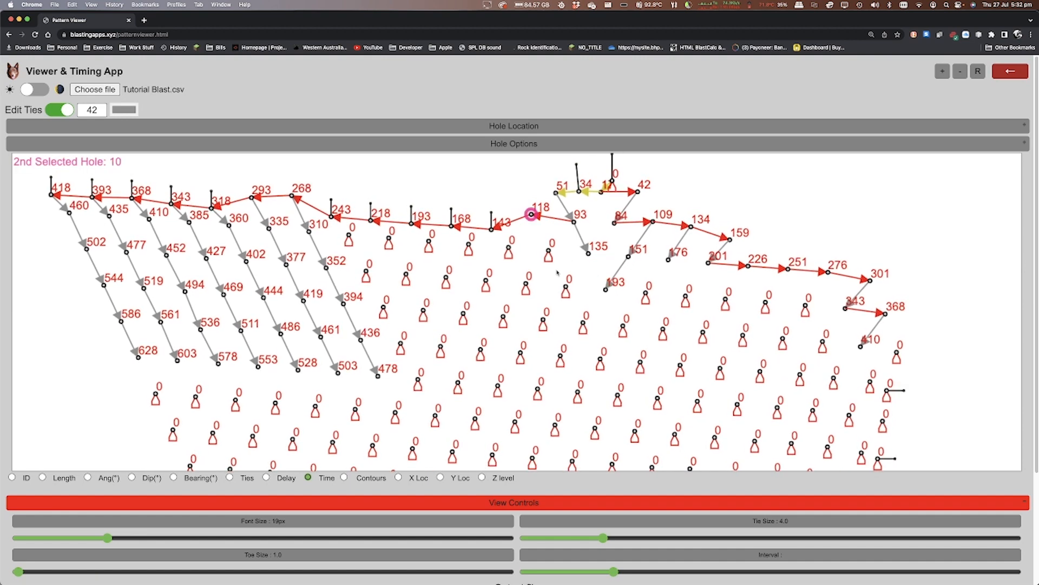
{"action": "left_click", "coordinate": [548, 249]}
{"action": "left_click", "coordinate": [547, 249]}
{"action": "left_click", "coordinate": [565, 287]}
{"action": "left_click", "coordinate": [565, 287]}
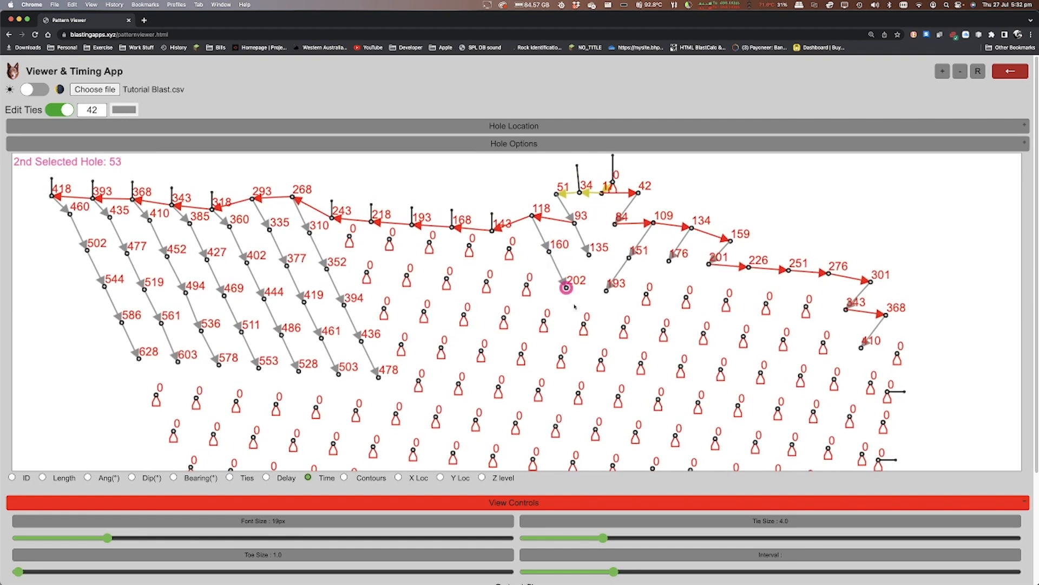
{"action": "left_click", "coordinate": [583, 323]}
{"action": "left_click", "coordinate": [583, 323]}
{"action": "left_click", "coordinate": [601, 360]}
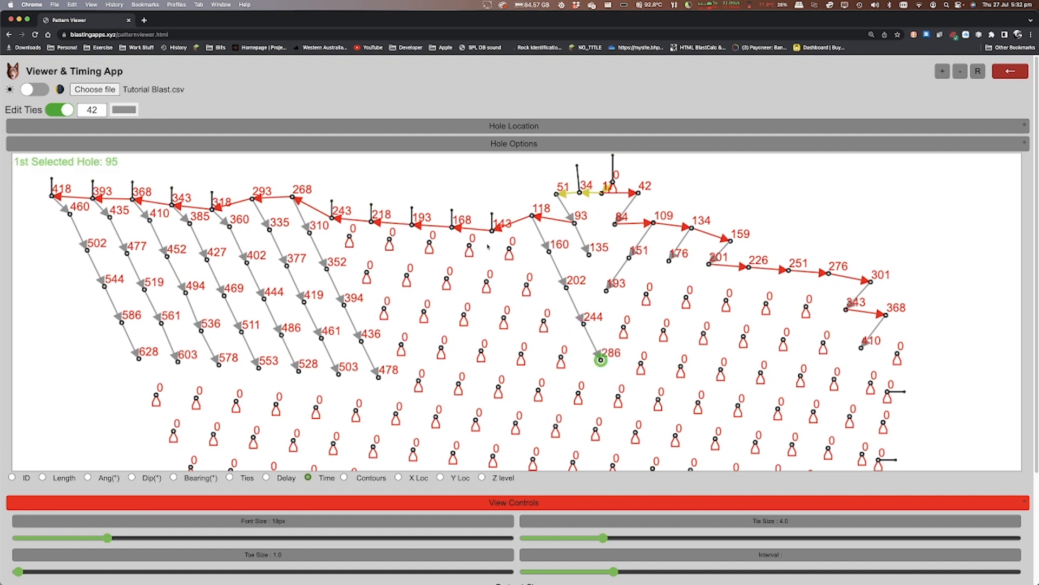
- Tie the diagonal line from the front-row hole next to hole 10 back through holes 34 and 77 to hole 119 with the 42 delay
{"action": "left_click", "coordinate": [492, 230]}
{"action": "left_click", "coordinate": [509, 249]}
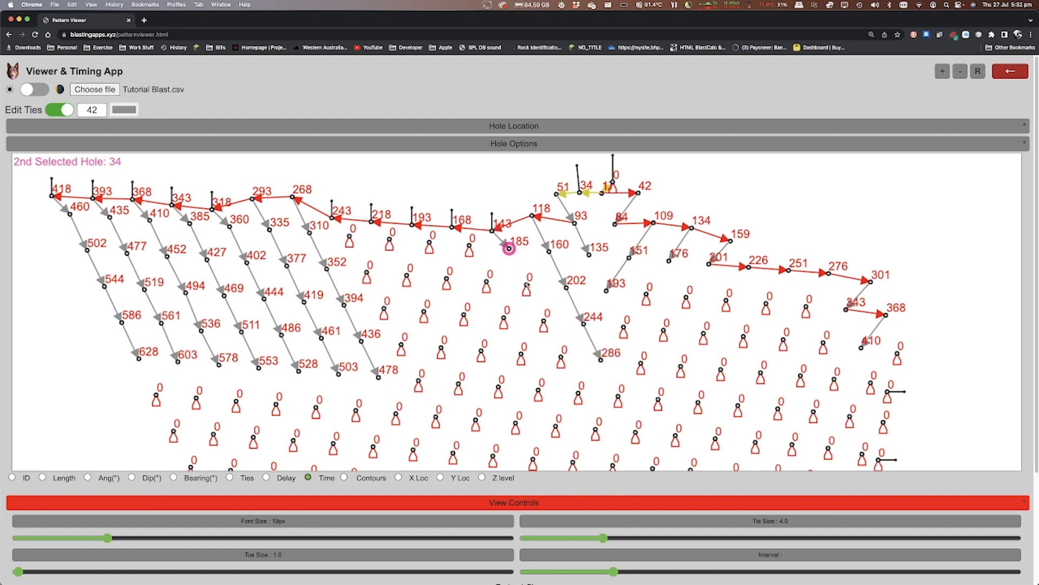
{"action": "left_click", "coordinate": [508, 249]}
{"action": "left_click", "coordinate": [527, 284]}
{"action": "left_click", "coordinate": [526, 284]}
{"action": "left_click", "coordinate": [543, 321]}
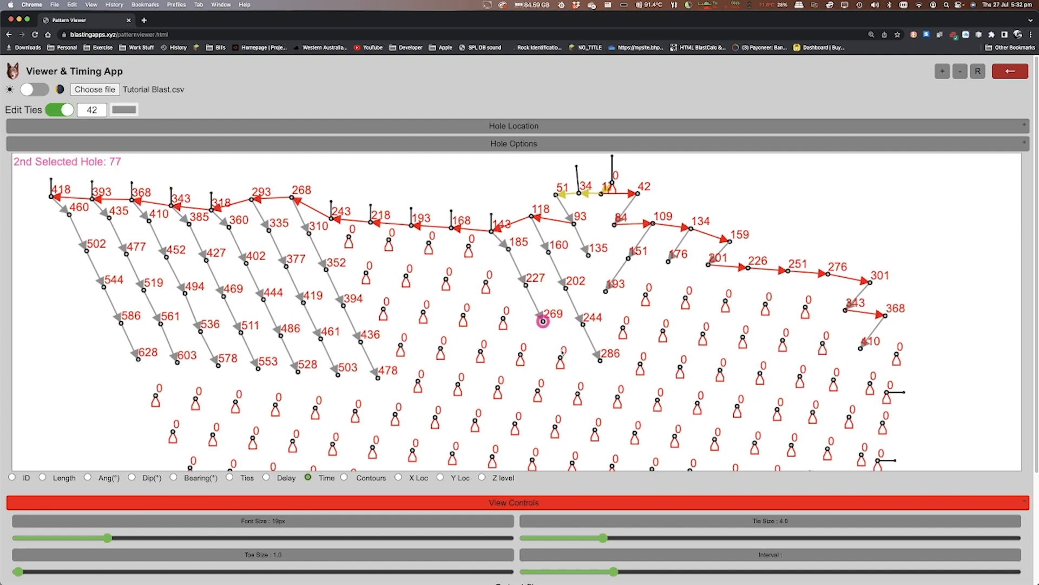
{"action": "left_click", "coordinate": [560, 355]}
{"action": "left_click", "coordinate": [561, 354]}
{"action": "left_click", "coordinate": [560, 357]}
{"action": "left_click", "coordinate": [576, 393]}
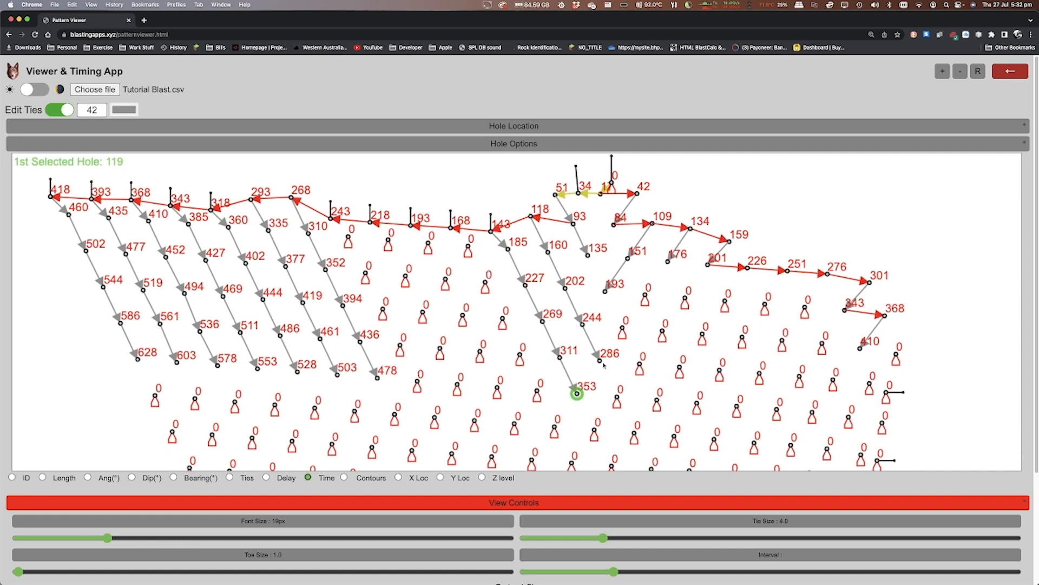
- Tie hole 95, at the back of the diagonal timed 244, to hole 120 behind it with the 42 delay
{"action": "left_click", "coordinate": [599, 359]}
{"action": "left_click", "coordinate": [616, 396]}
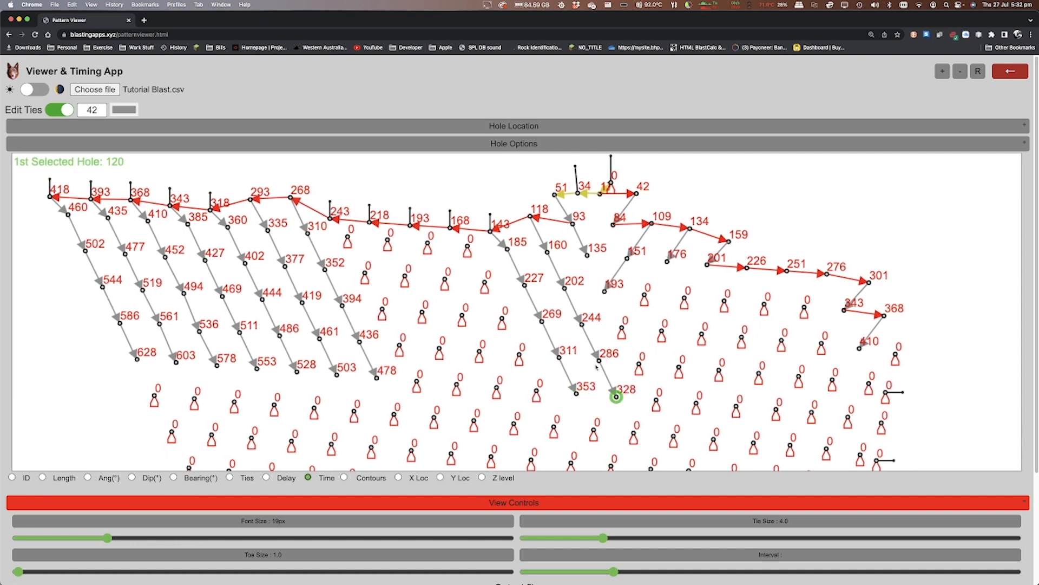
{"action": "left_click_drag", "start_coordinate": [568, 356], "coordinate": [547, 299]}
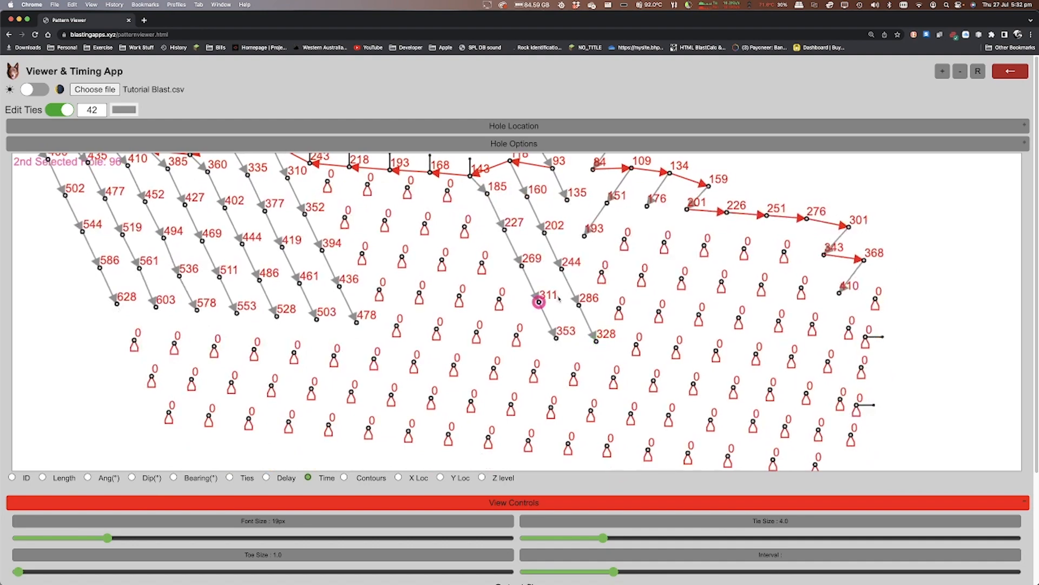
{"action": "scroll", "coordinate": [552, 299], "scroll_direction": "down", "scroll_amount": 3}
{"action": "scroll", "coordinate": [559, 298], "scroll_direction": "up", "scroll_amount": 3}
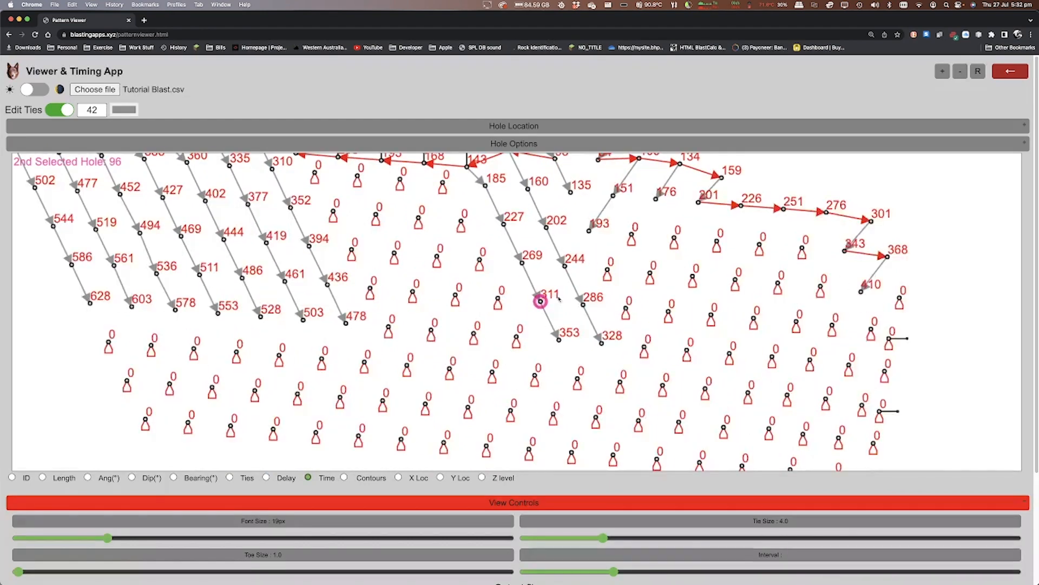
{"action": "left_click", "coordinate": [558, 340]}
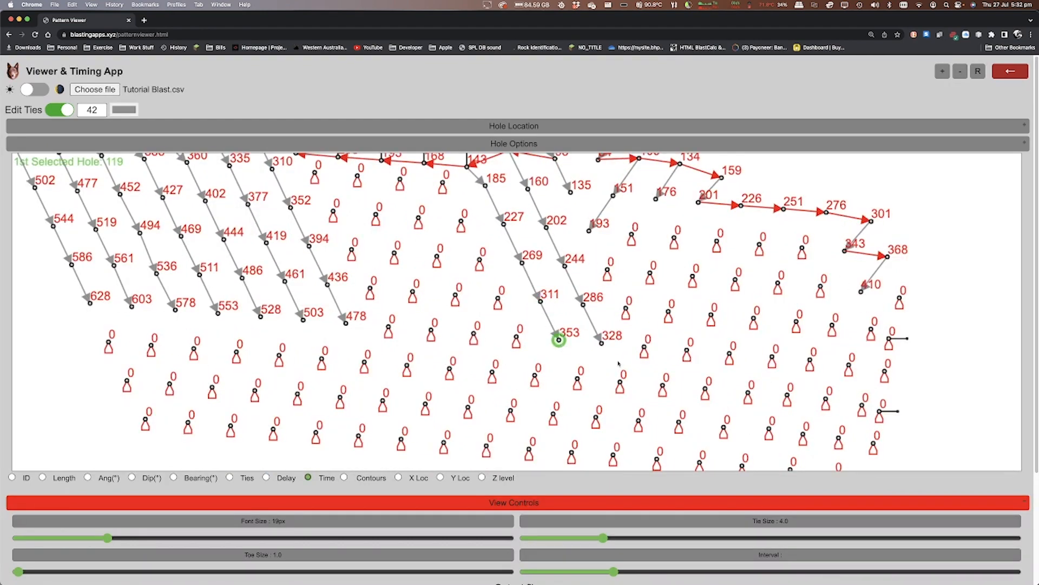
- Tie the hole timed 176 diagonally back through hole 51 and the next hole to hole 95 with the 42 delay
{"action": "left_click", "coordinate": [657, 198]}
{"action": "left_click", "coordinate": [631, 233]}
{"action": "left_click", "coordinate": [632, 235]}
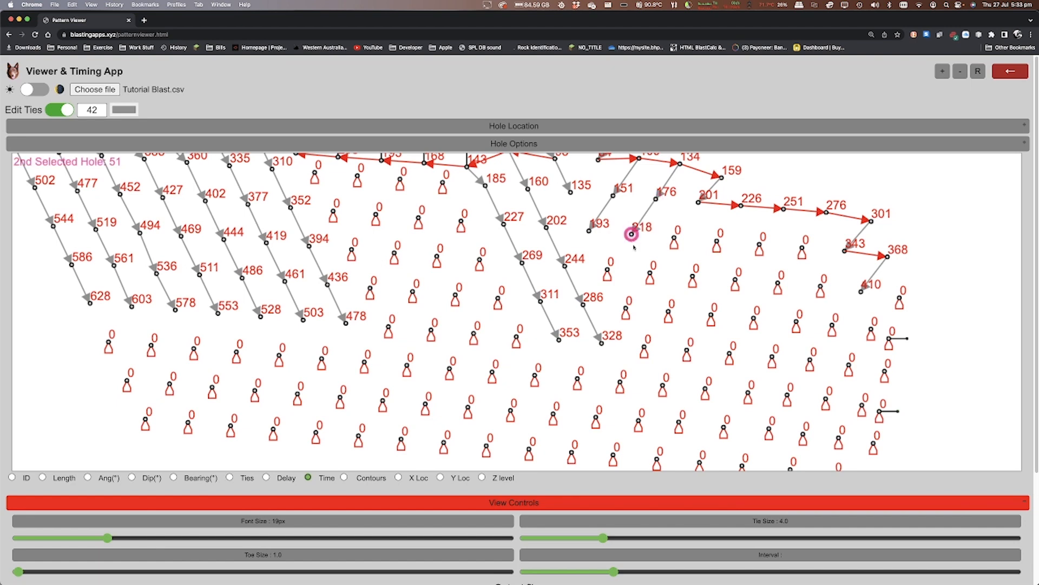
{"action": "left_click", "coordinate": [607, 272]}
{"action": "left_click", "coordinate": [607, 272]}
{"action": "left_click", "coordinate": [582, 305]}
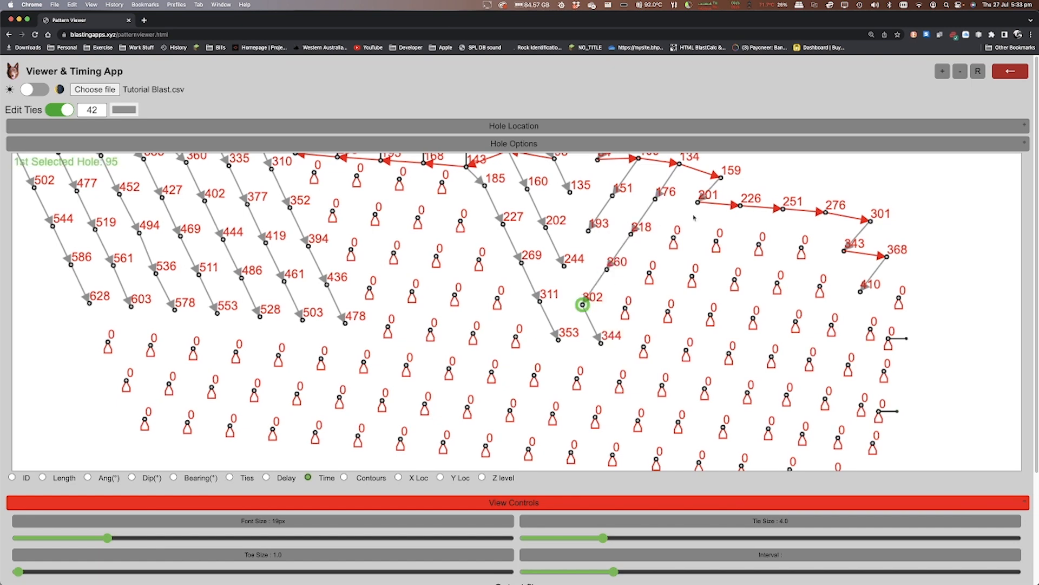
- Tie the hole timed 201 diagonally back through hole 80 and the hole behind it to hole 120 with the 42 delay
{"action": "left_click", "coordinate": [698, 202]}
{"action": "left_click", "coordinate": [675, 238]}
{"action": "left_click", "coordinate": [674, 238]}
{"action": "left_click", "coordinate": [649, 273]}
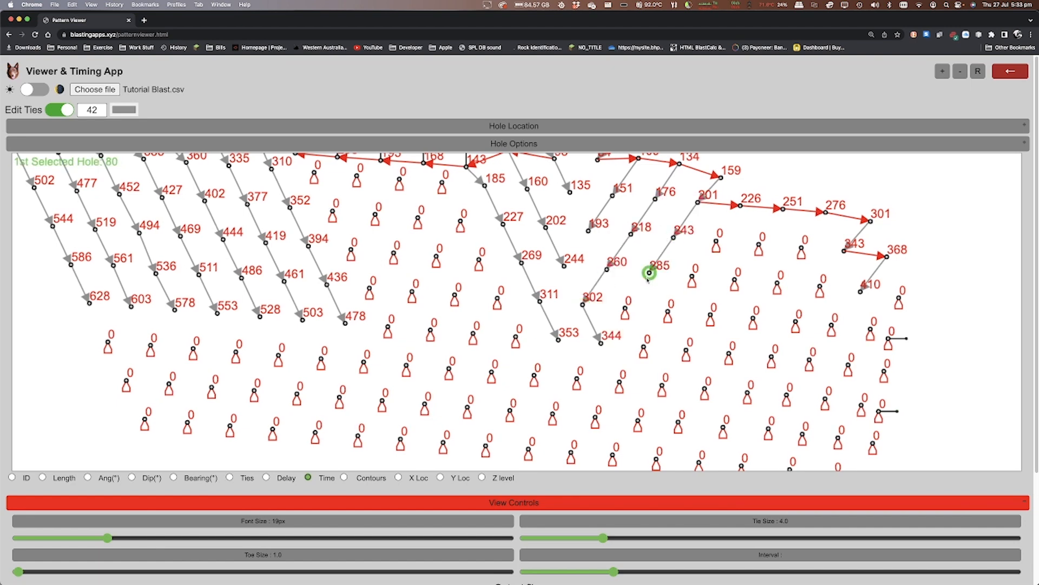
{"action": "left_click", "coordinate": [650, 272]}
{"action": "left_click", "coordinate": [626, 308]}
{"action": "left_click", "coordinate": [626, 308]}
{"action": "left_click", "coordinate": [600, 343]}
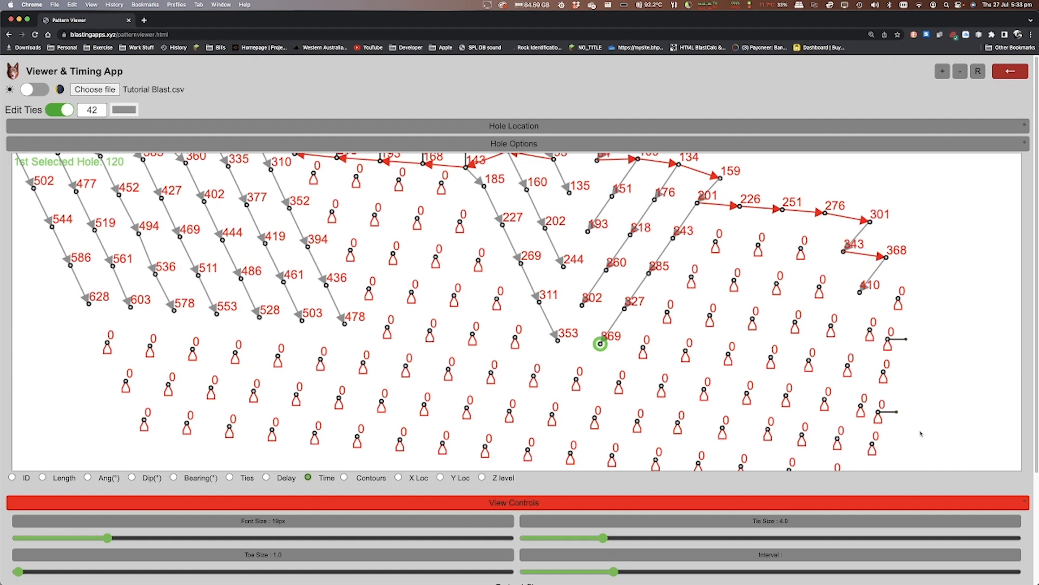
- Tie hole 139 outward to each of its six neighbouring holes, and hole 116 on to hole 99, with the 42 delay
{"action": "left_click", "coordinate": [448, 369]}
{"action": "left_click", "coordinate": [430, 331]}
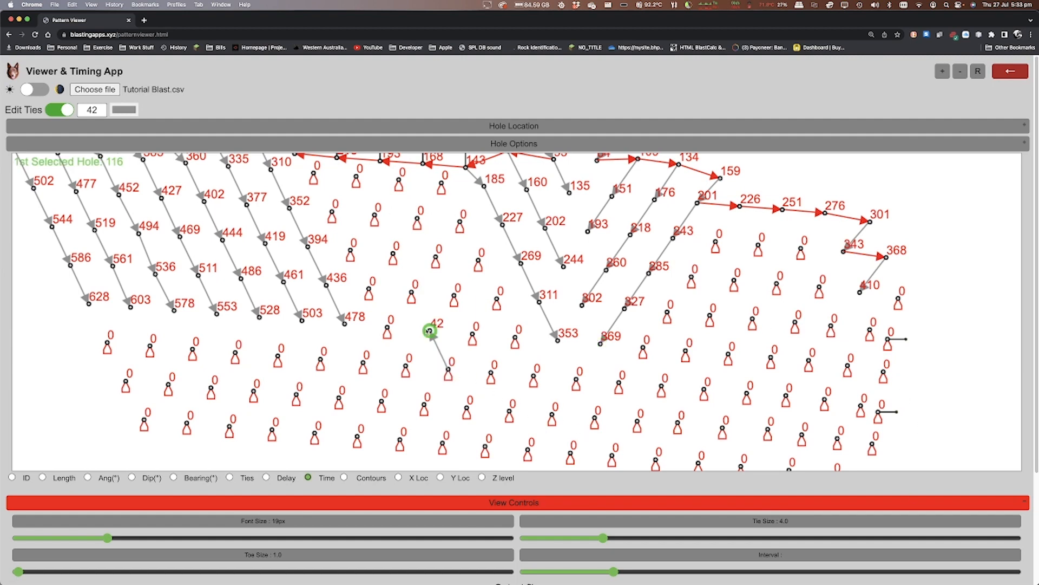
{"action": "left_click", "coordinate": [448, 369]}
{"action": "left_click", "coordinate": [473, 333]}
{"action": "left_click", "coordinate": [449, 368]}
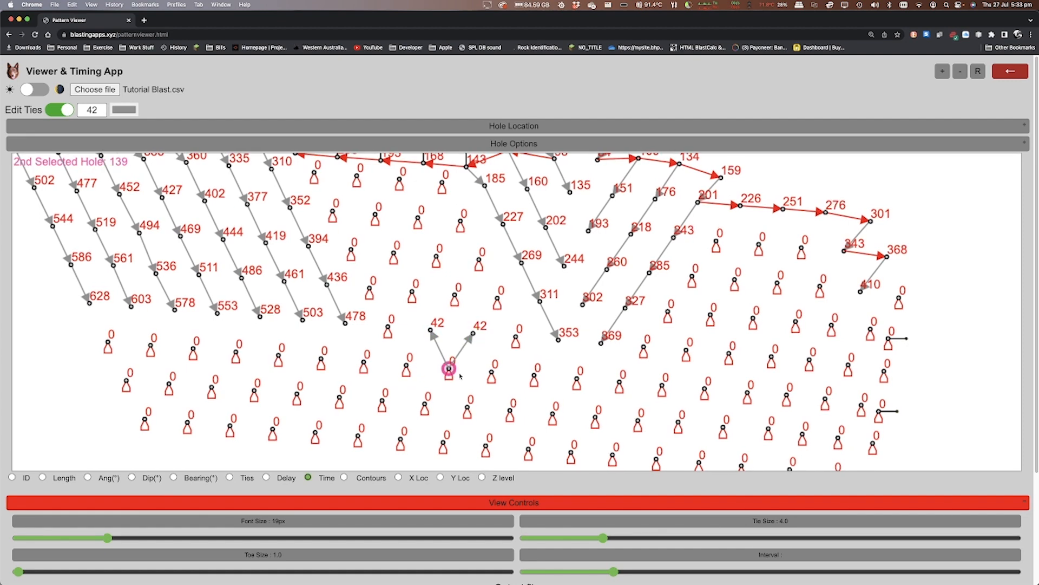
{"action": "left_click", "coordinate": [493, 373]}
{"action": "left_click", "coordinate": [449, 369]}
{"action": "left_click", "coordinate": [467, 406]}
{"action": "left_click", "coordinate": [448, 368]}
{"action": "left_click", "coordinate": [425, 405]}
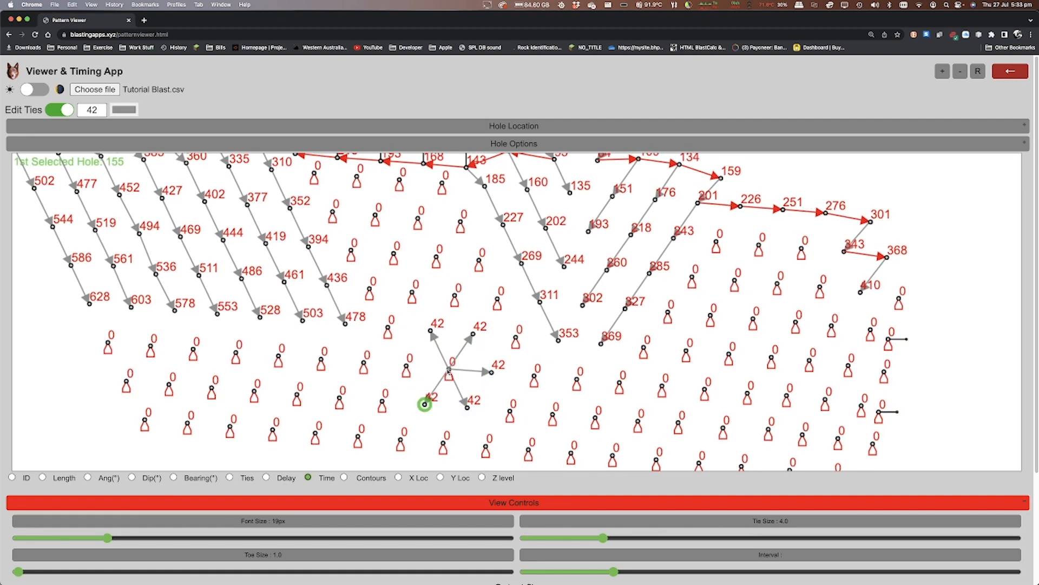
{"action": "left_click", "coordinate": [448, 369]}
{"action": "left_click", "coordinate": [406, 366]}
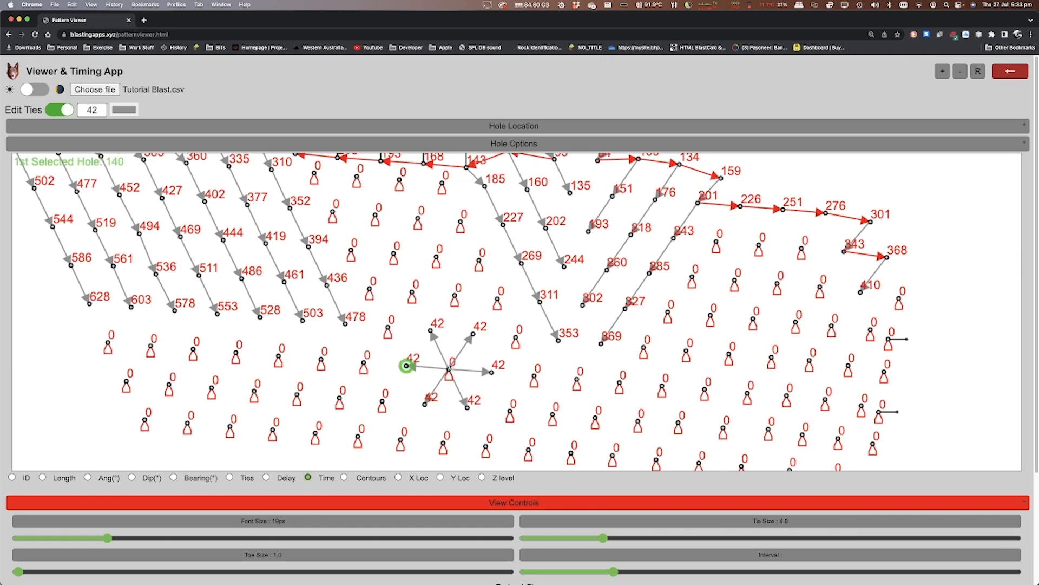
{"action": "left_click", "coordinate": [431, 330]}
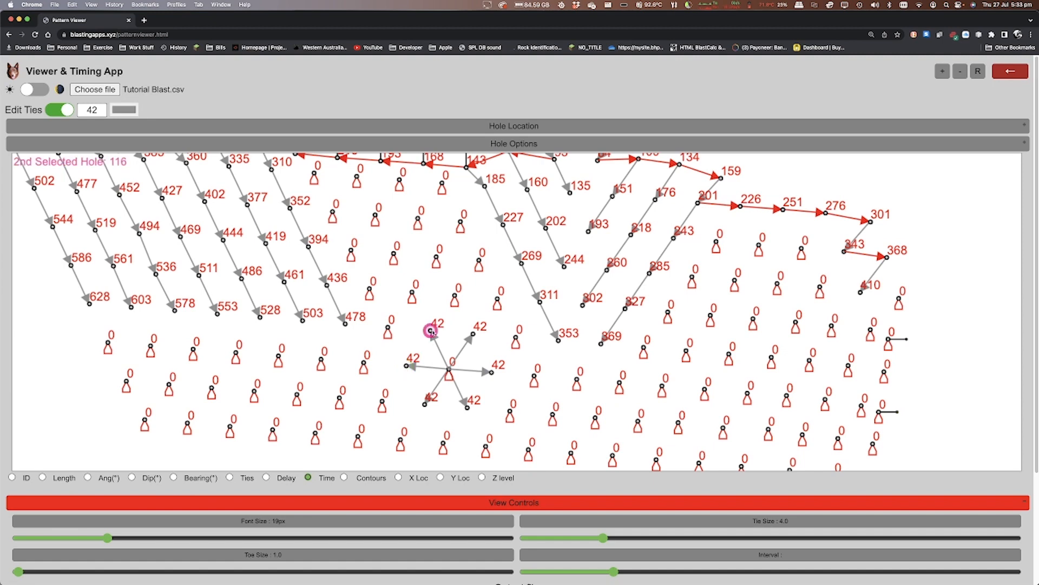
{"action": "left_click", "coordinate": [413, 296]}
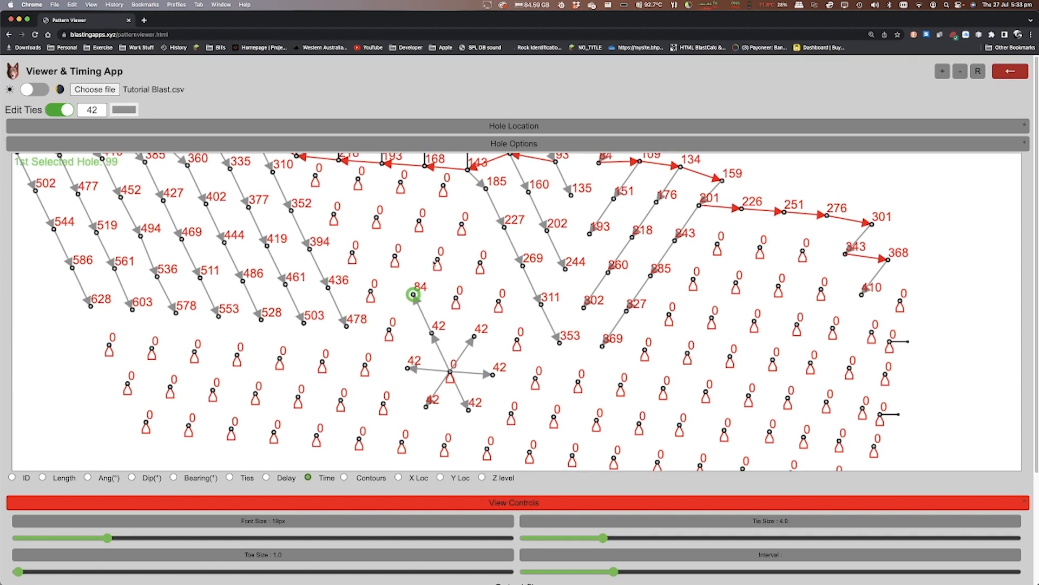
- Tie the front-row hole timed 243 diagonally back through holes 58 and 73 to hole 115 with the 42 delay
{"action": "left_click", "coordinate": [296, 157]}
{"action": "left_click", "coordinate": [316, 177]}
{"action": "left_click", "coordinate": [315, 177]}
{"action": "left_click", "coordinate": [334, 214]}
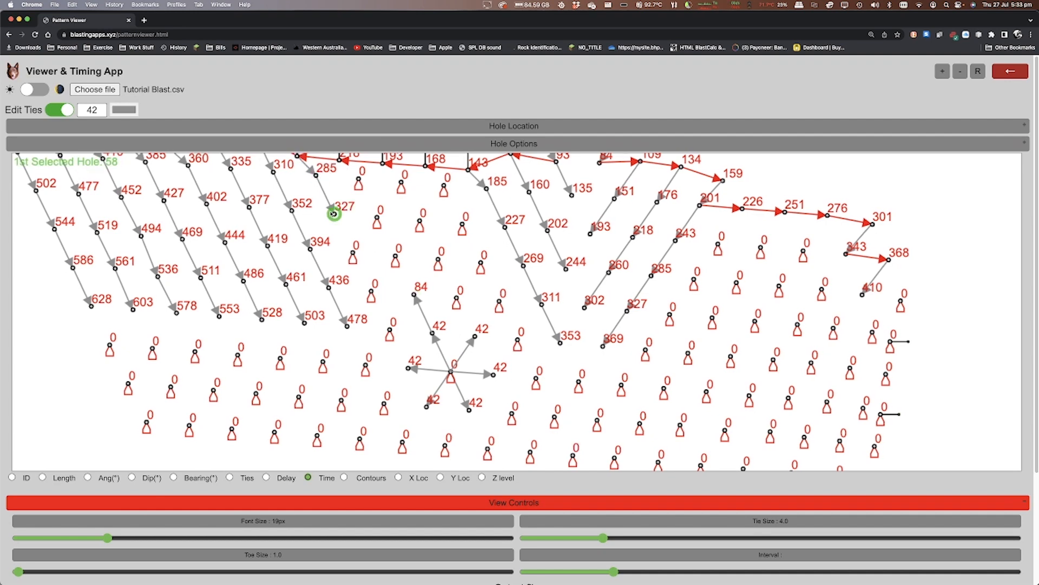
{"action": "left_click", "coordinate": [334, 214]}
{"action": "left_click", "coordinate": [353, 252]}
{"action": "left_click", "coordinate": [353, 252]}
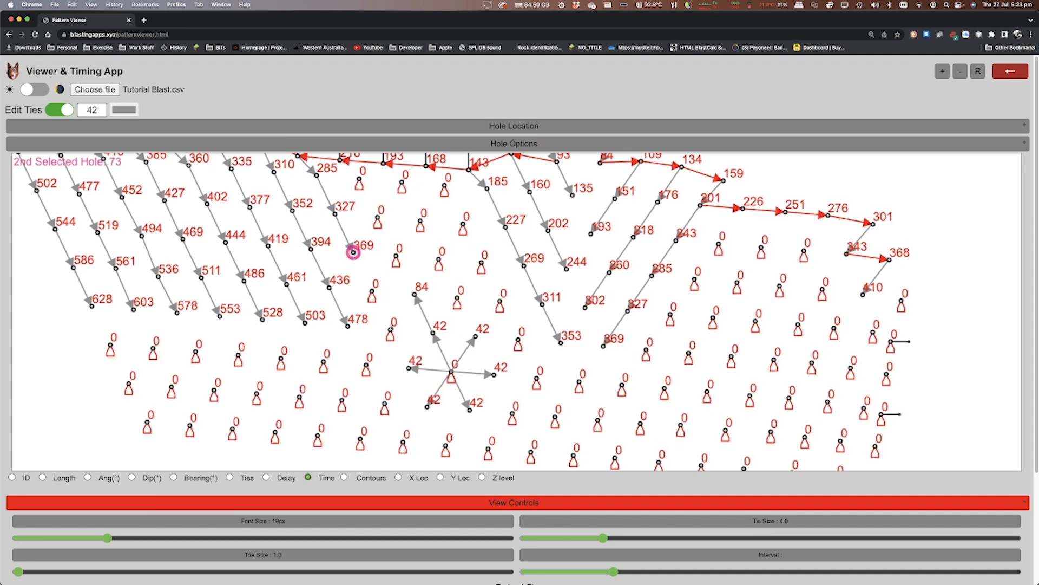
{"action": "left_click", "coordinate": [372, 293]}
{"action": "left_click", "coordinate": [371, 293]}
{"action": "left_click", "coordinate": [390, 330]}
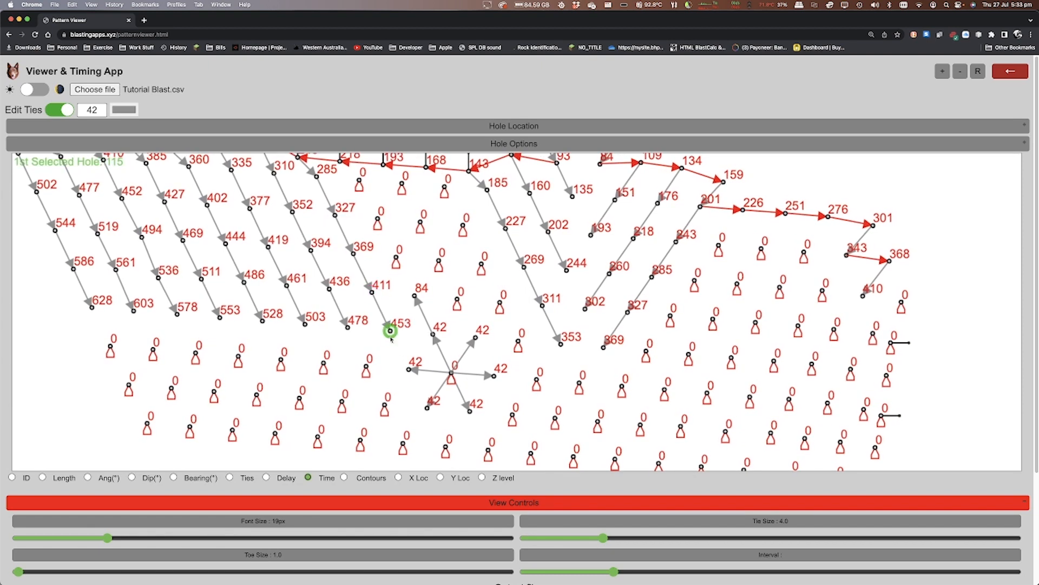
- Tie the front-row hole timed 218 diagonally back through holes 31, 74 and 99 to hole 116 with the 42 delay
{"action": "left_click", "coordinate": [340, 161]}
{"action": "left_click", "coordinate": [359, 181]}
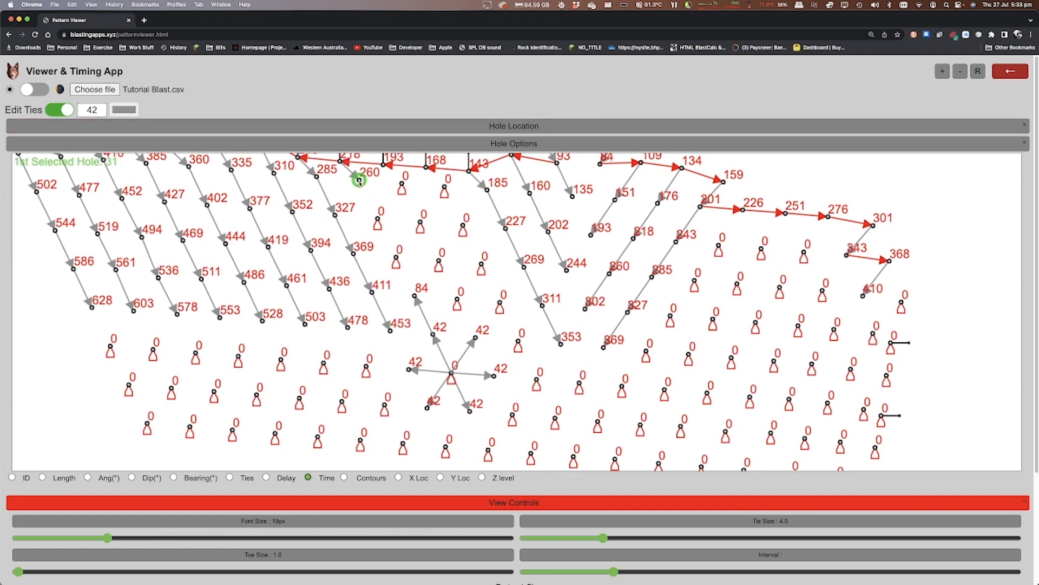
{"action": "left_click", "coordinate": [359, 181]}
{"action": "left_click", "coordinate": [379, 218]}
{"action": "left_click", "coordinate": [379, 219]}
{"action": "left_click", "coordinate": [396, 257]}
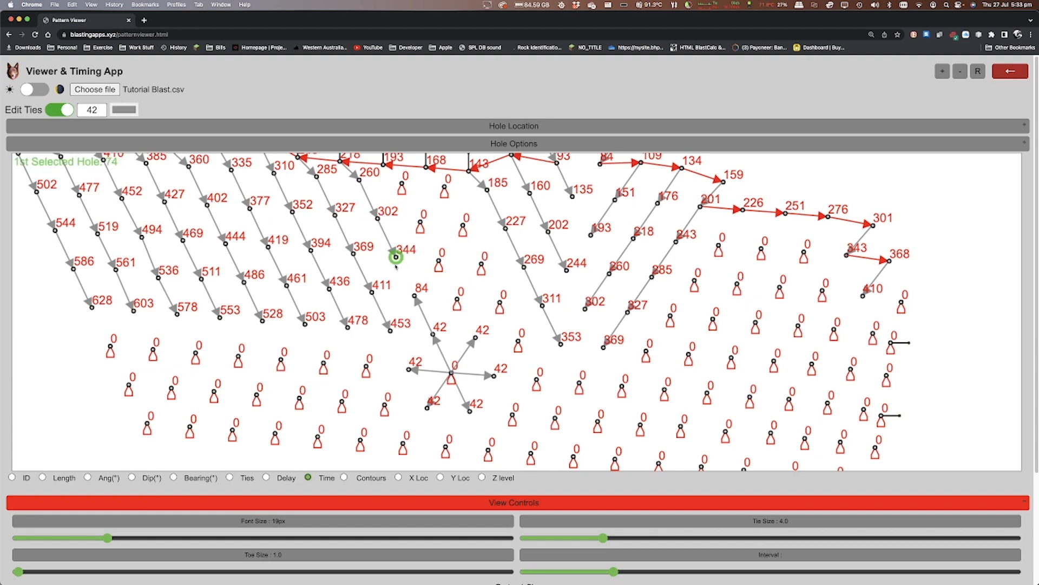
{"action": "left_click", "coordinate": [396, 257]}
{"action": "left_click", "coordinate": [415, 296]}
{"action": "left_click", "coordinate": [414, 296]}
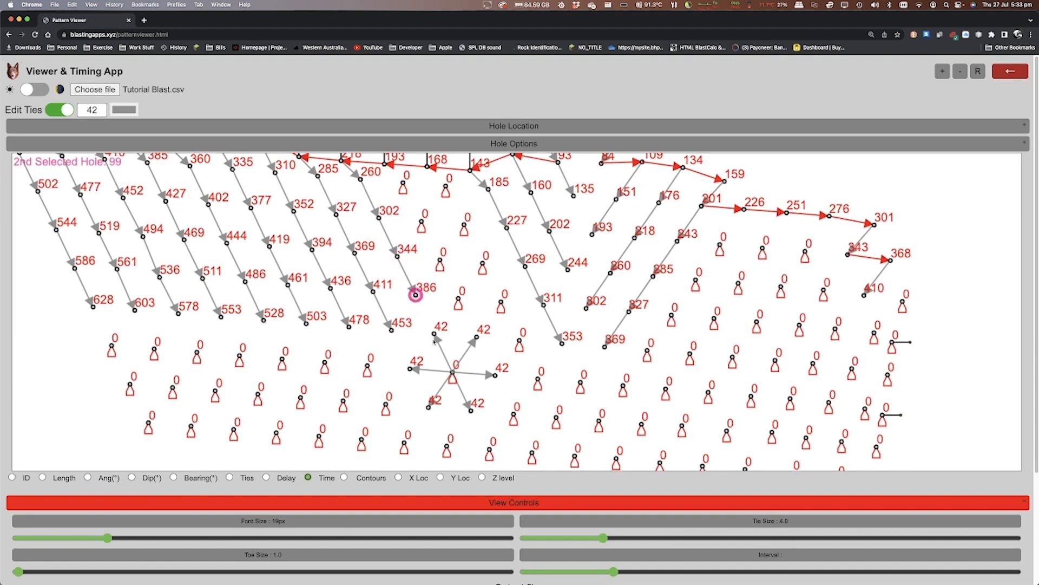
{"action": "left_click", "coordinate": [433, 334]}
- Tie front-row hole 13 diagonally back through holes 56 and 98 to the hole next to hole 116 with the 42 delay
{"action": "left_click", "coordinate": [385, 163]}
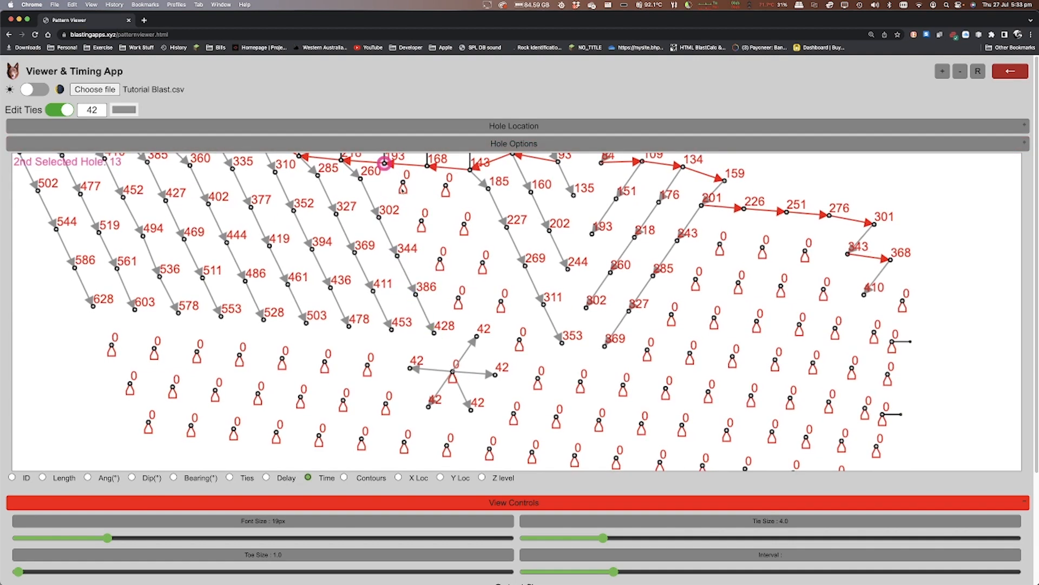
{"action": "left_click", "coordinate": [403, 183]}
{"action": "left_click", "coordinate": [402, 182]}
{"action": "left_click", "coordinate": [421, 222]}
{"action": "left_click", "coordinate": [421, 222]}
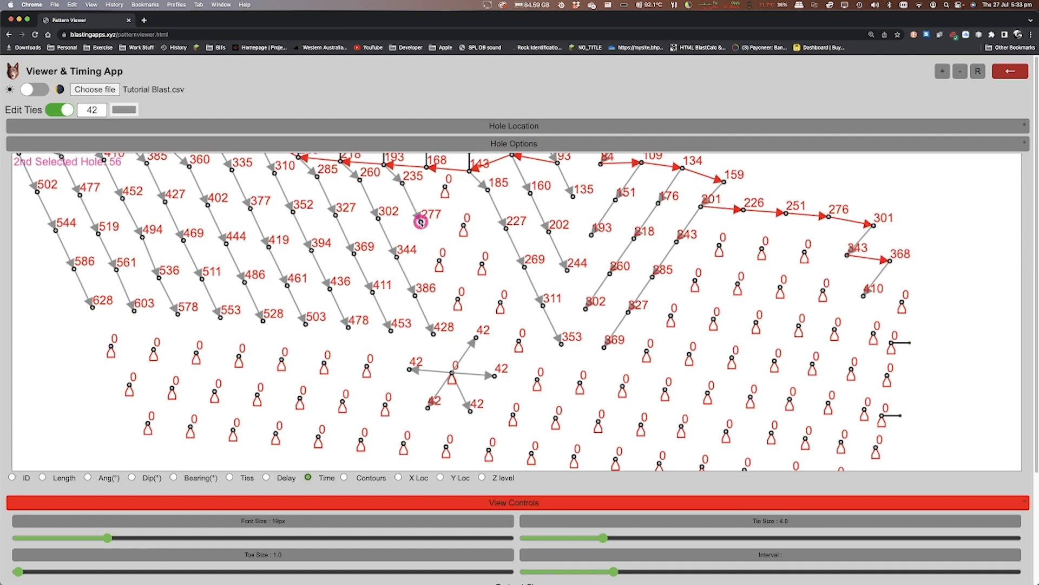
{"action": "left_click", "coordinate": [439, 264]}
{"action": "left_click", "coordinate": [440, 262]}
{"action": "left_click", "coordinate": [459, 298]}
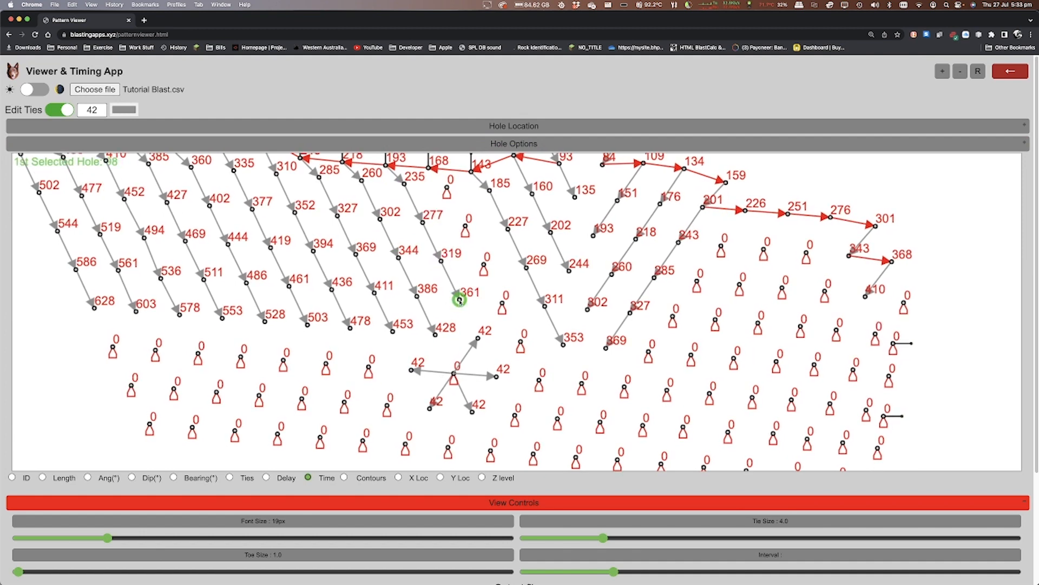
{"action": "left_click", "coordinate": [460, 299]}
{"action": "left_click", "coordinate": [479, 336]}
- Tie front-row hole 12 diagonally back through holes 55 and 97 to the hole next to hole 119 with the 42 delay
{"action": "left_click", "coordinate": [428, 168]}
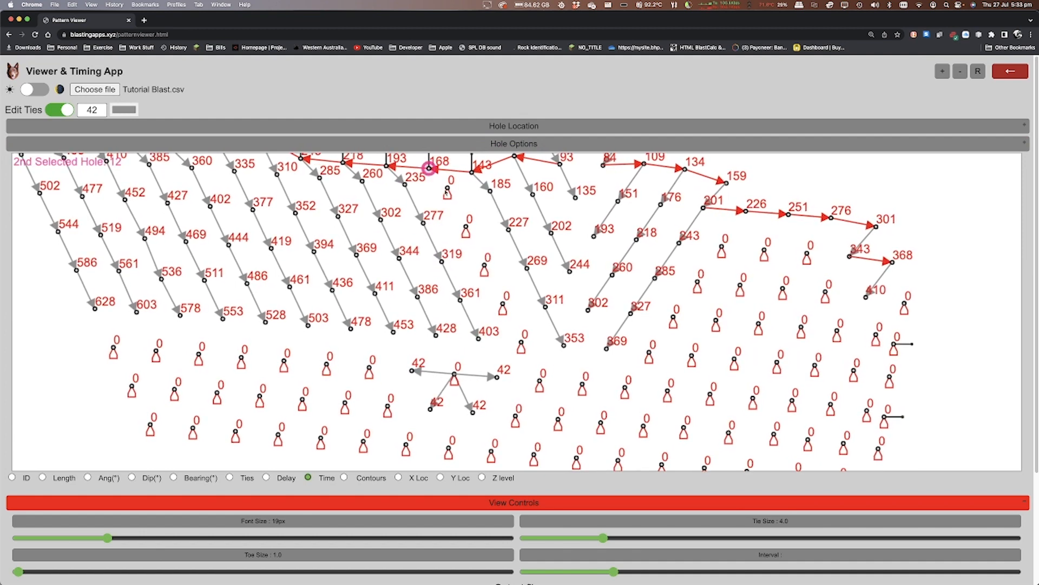
{"action": "left_click", "coordinate": [448, 189]}
{"action": "left_click", "coordinate": [447, 189]}
{"action": "left_click", "coordinate": [465, 227]}
{"action": "left_click", "coordinate": [465, 226]}
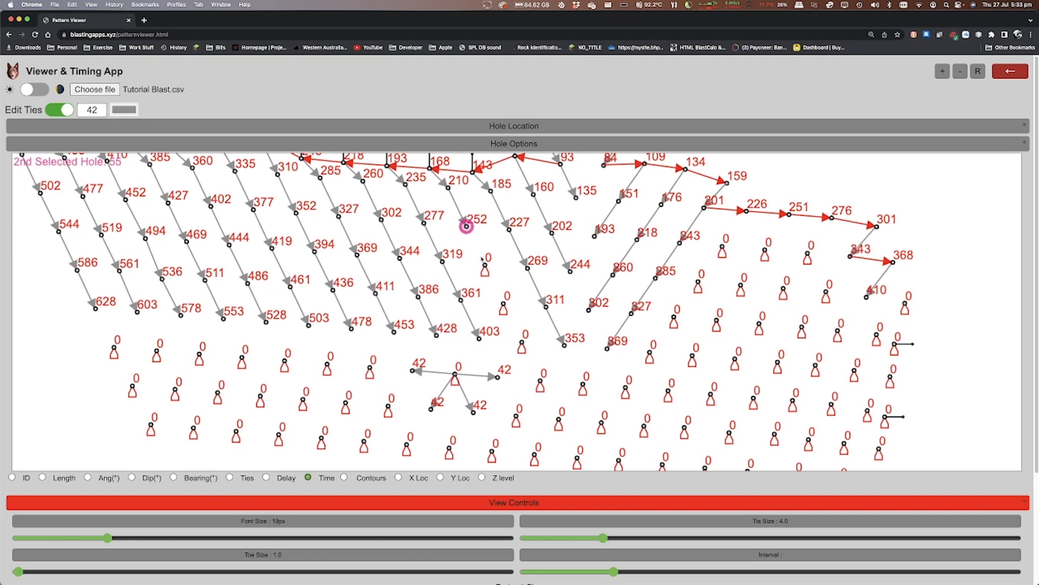
{"action": "left_click", "coordinate": [485, 263]}
{"action": "left_click", "coordinate": [485, 263]}
{"action": "left_click", "coordinate": [506, 302]}
{"action": "left_click", "coordinate": [505, 302]}
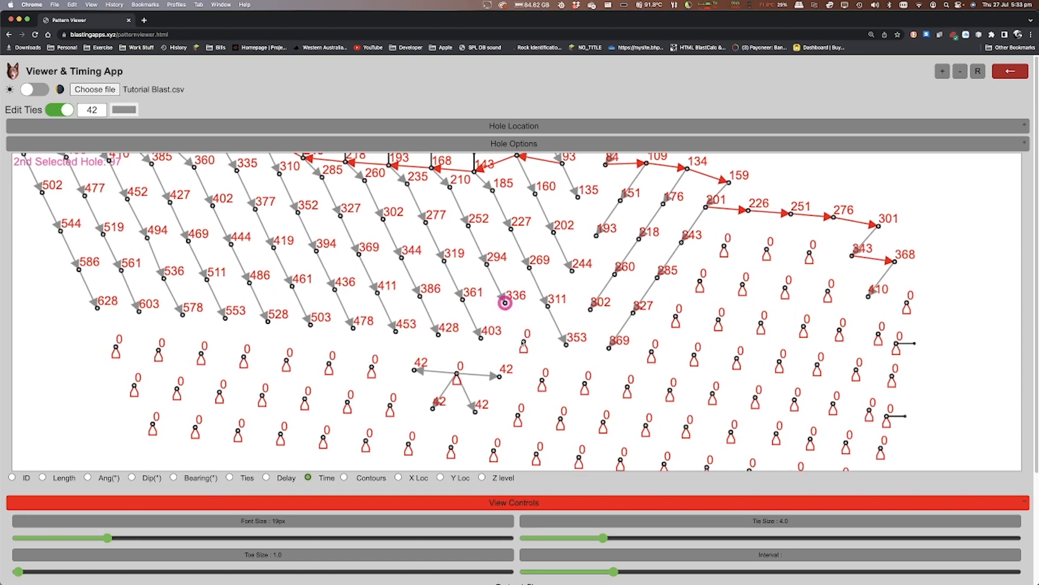
{"action": "left_click", "coordinate": [523, 341]}
- Tie hole 41 diagonally back through the three rows behind it to the hole next to hole 120 with the 42 delay
{"action": "left_click", "coordinate": [751, 209]}
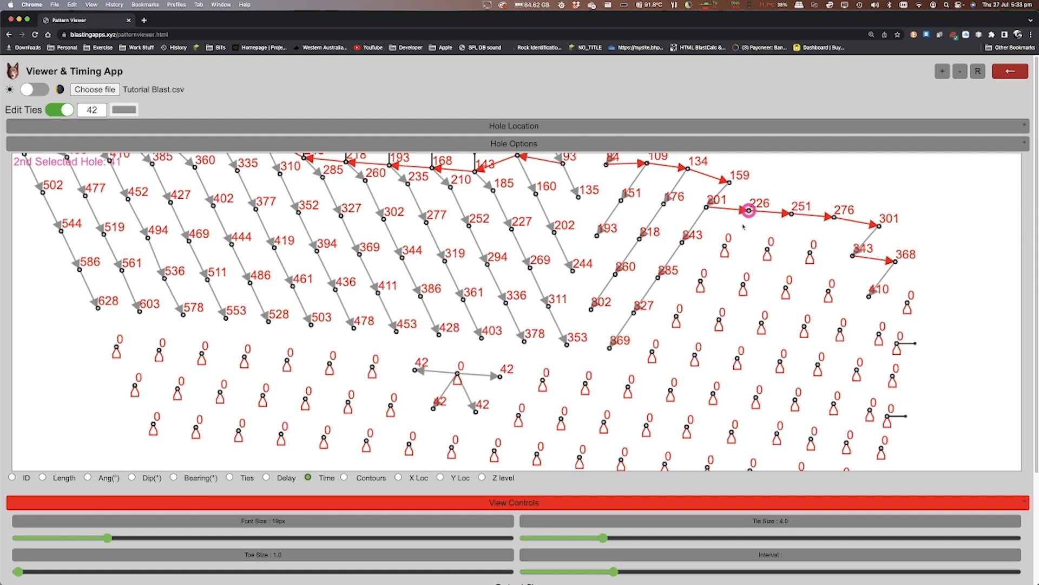
{"action": "left_click", "coordinate": [725, 248]}
{"action": "left_click", "coordinate": [725, 248]}
{"action": "left_click", "coordinate": [700, 280]}
{"action": "left_click", "coordinate": [701, 280]}
{"action": "left_click", "coordinate": [677, 315]}
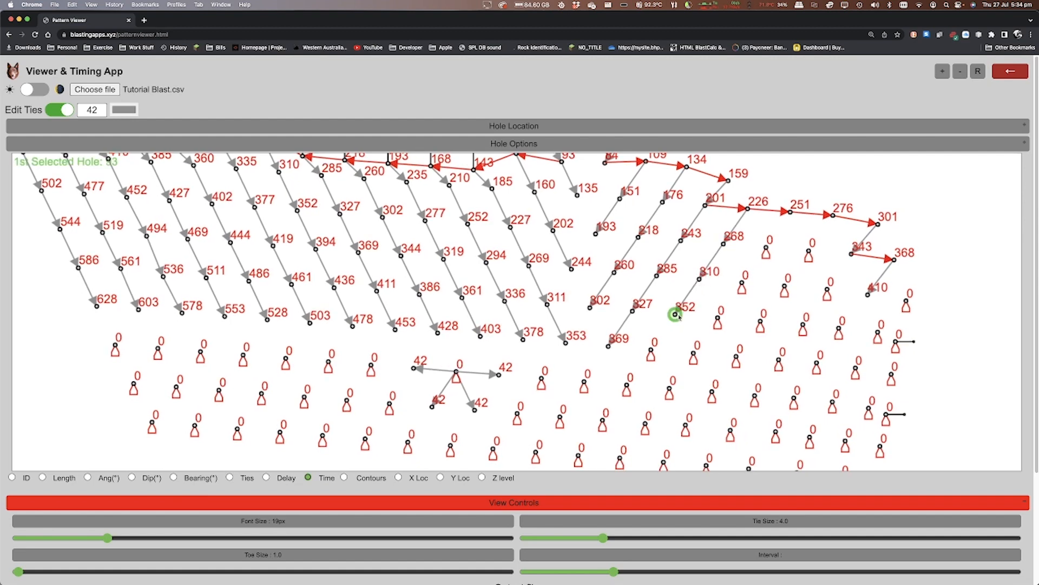
{"action": "left_click", "coordinate": [676, 315]}
{"action": "left_click", "coordinate": [651, 349]}
- Tie hole 42 diagonally back through hole 82 to the fourth hole behind it with the 42 delay
{"action": "left_click", "coordinate": [790, 212]}
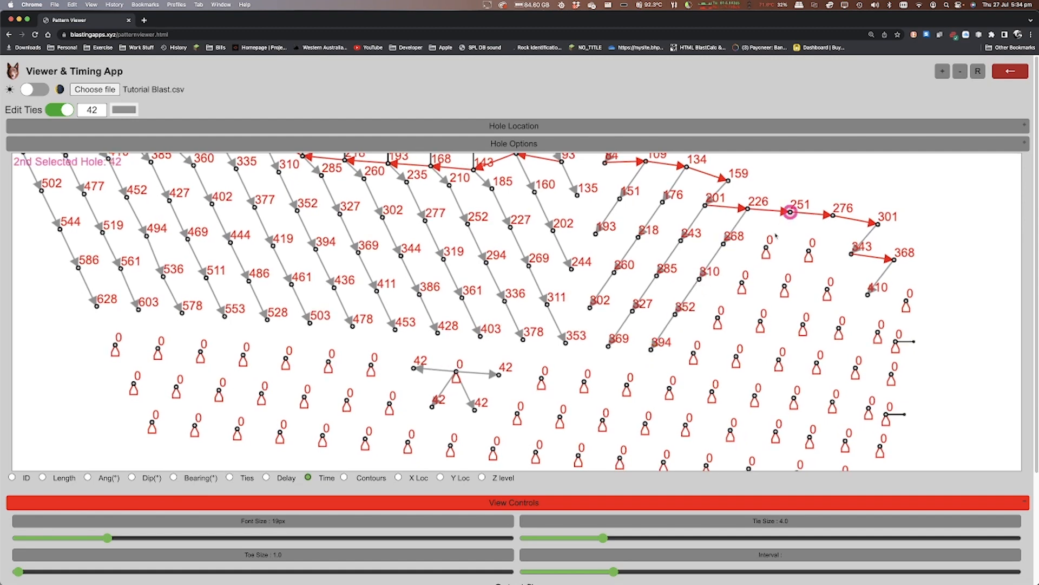
{"action": "left_click", "coordinate": [766, 249]}
{"action": "left_click", "coordinate": [766, 249]}
{"action": "left_click", "coordinate": [741, 283]}
{"action": "left_click", "coordinate": [742, 282]}
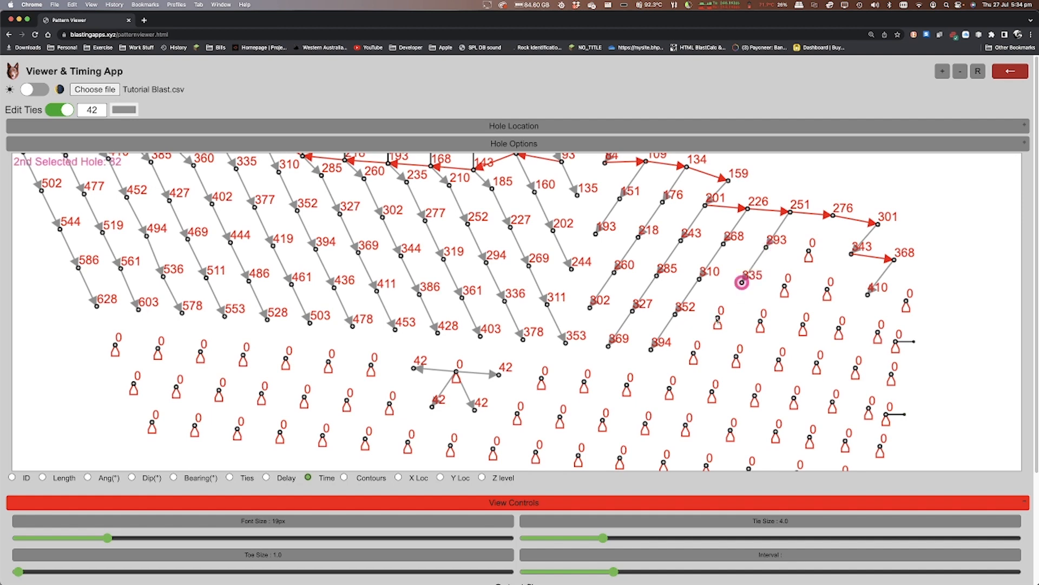
{"action": "left_click", "coordinate": [718, 319]}
{"action": "left_click", "coordinate": [718, 319]}
{"action": "left_click", "coordinate": [694, 352]}
- Tie hole 43 diagonally back through holes 83 and 91 to the hole behind them with the 42 delay
{"action": "left_click", "coordinate": [832, 215]}
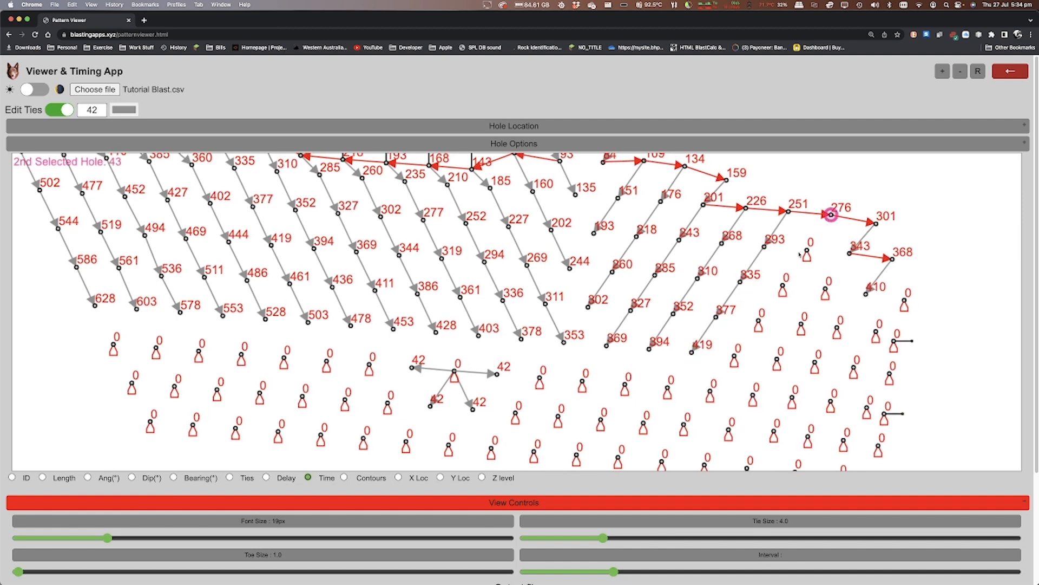
{"action": "left_click", "coordinate": [807, 250]}
{"action": "left_click", "coordinate": [807, 251]}
{"action": "left_click", "coordinate": [785, 282]}
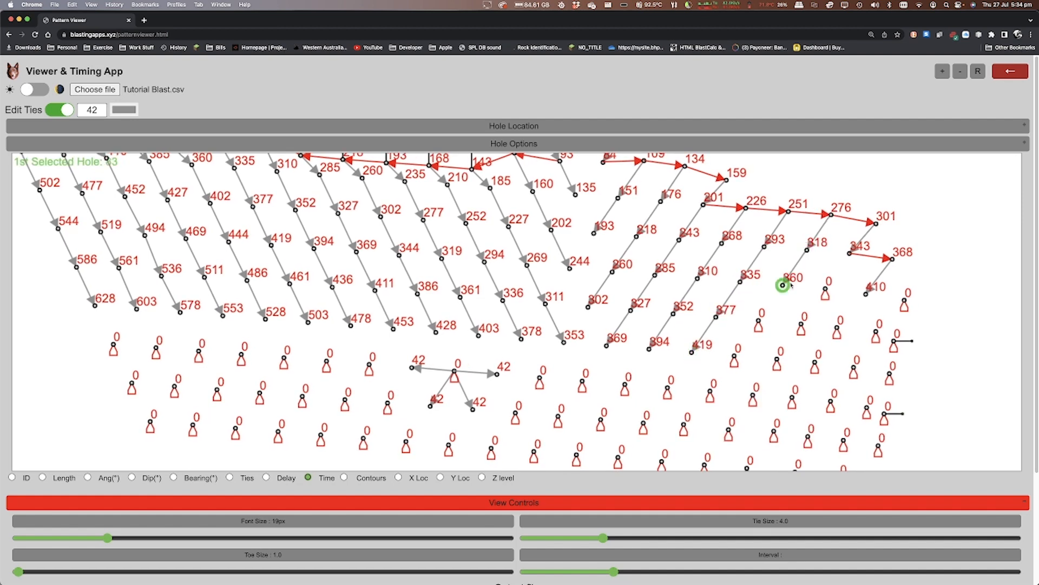
{"action": "left_click", "coordinate": [784, 282]}
{"action": "left_click", "coordinate": [758, 319]}
{"action": "left_click", "coordinate": [758, 320]}
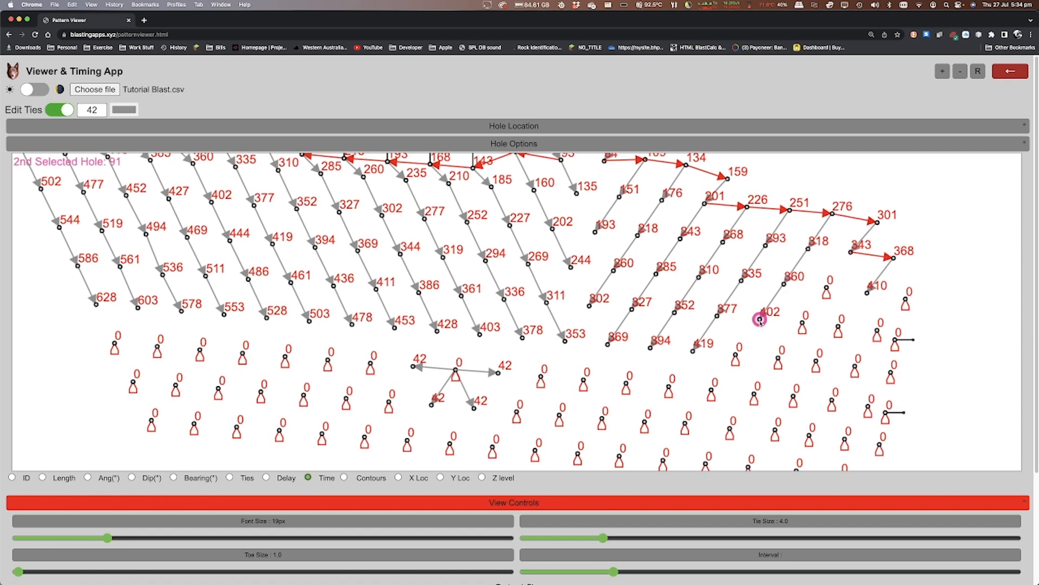
{"action": "left_click", "coordinate": [736, 353]}
- Tie the hole timed 343 diagonally back through hole 84 and the next hole to hole 124 with the 42 delay
{"action": "left_click", "coordinate": [852, 251]}
{"action": "left_click", "coordinate": [829, 287]}
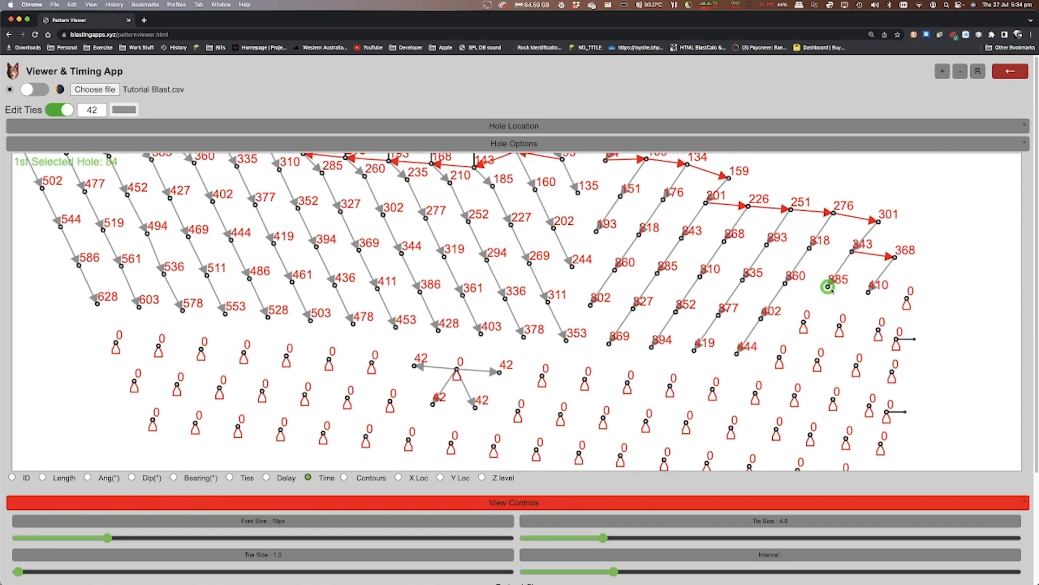
{"action": "left_click", "coordinate": [829, 287]}
{"action": "left_click", "coordinate": [804, 322]}
{"action": "left_click", "coordinate": [803, 321]}
{"action": "left_click", "coordinate": [782, 354]}
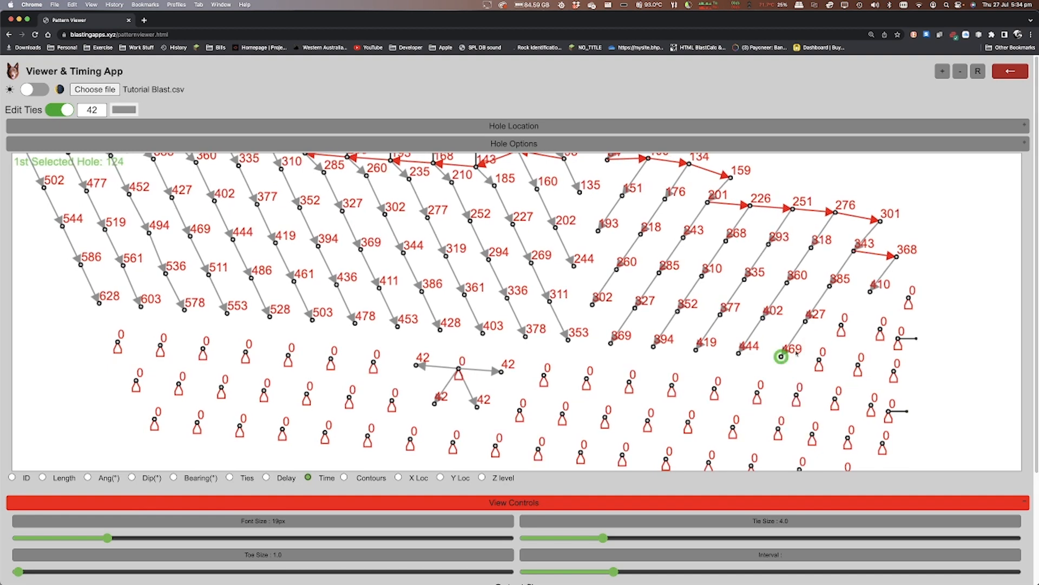
- Tie hole 85, timed 410, diagonally back through hole 89 to hole 125 with the 42 delay
{"action": "left_click", "coordinate": [869, 291]}
{"action": "left_click", "coordinate": [840, 326]}
{"action": "left_click", "coordinate": [840, 325]}
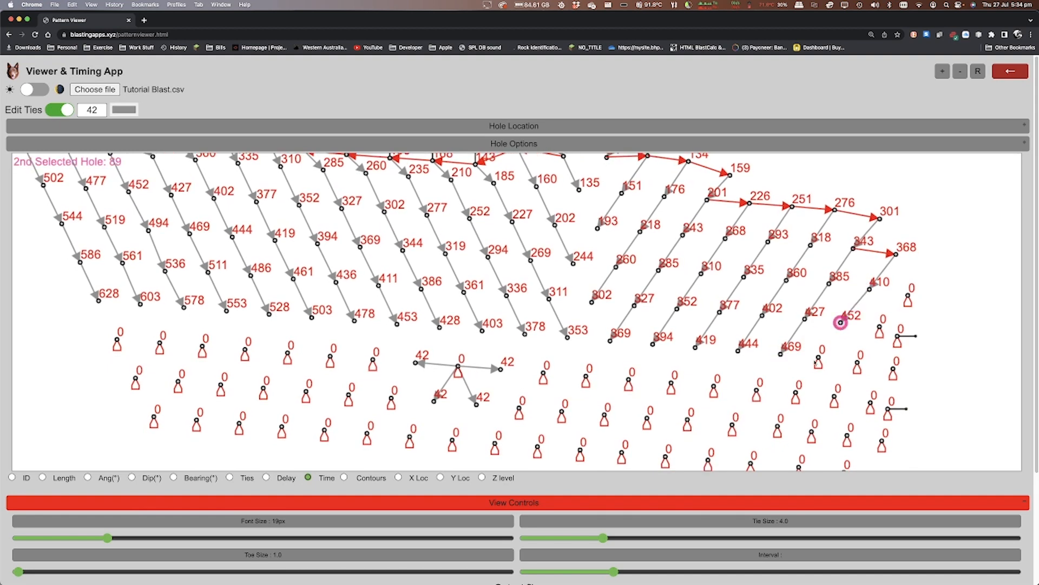
{"action": "left_click", "coordinate": [818, 360]}
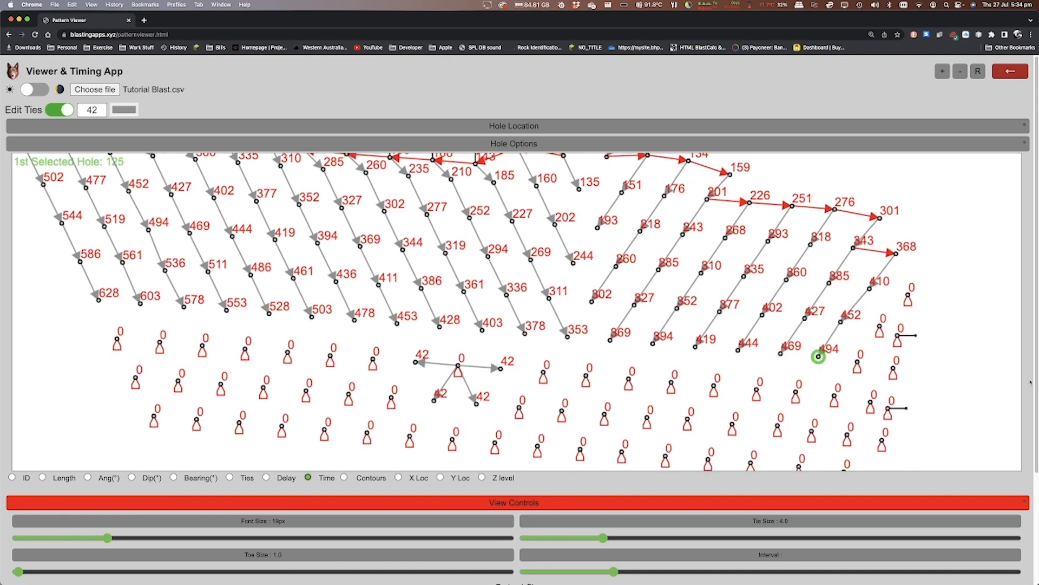
- Tie hole 86 diagonally back through hole 88 to hole 126 with the 42 delay
{"action": "left_click", "coordinate": [908, 298]}
{"action": "left_click", "coordinate": [879, 327]}
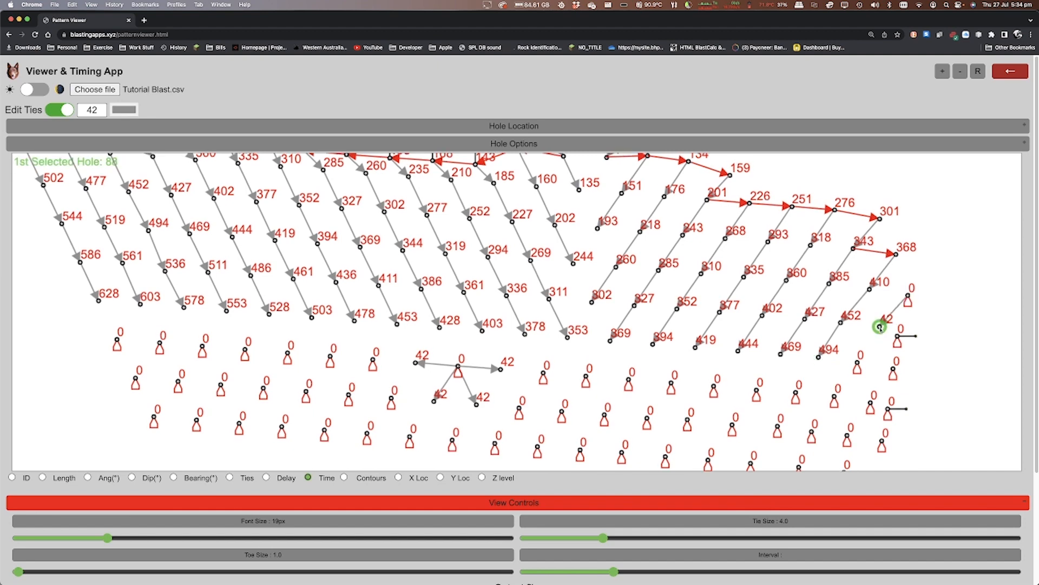
{"action": "left_click", "coordinate": [880, 326]}
{"action": "left_click", "coordinate": [857, 361]}
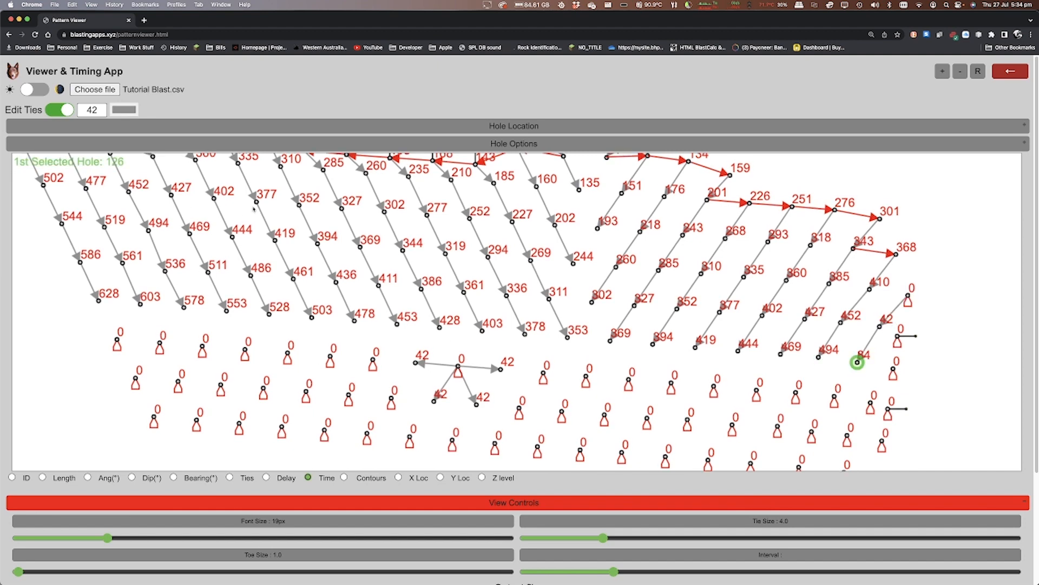
- Set the tie delay to 67 and its colour to blue, RGB 82, 93, 255
{"action": "left_click", "coordinate": [93, 110]}
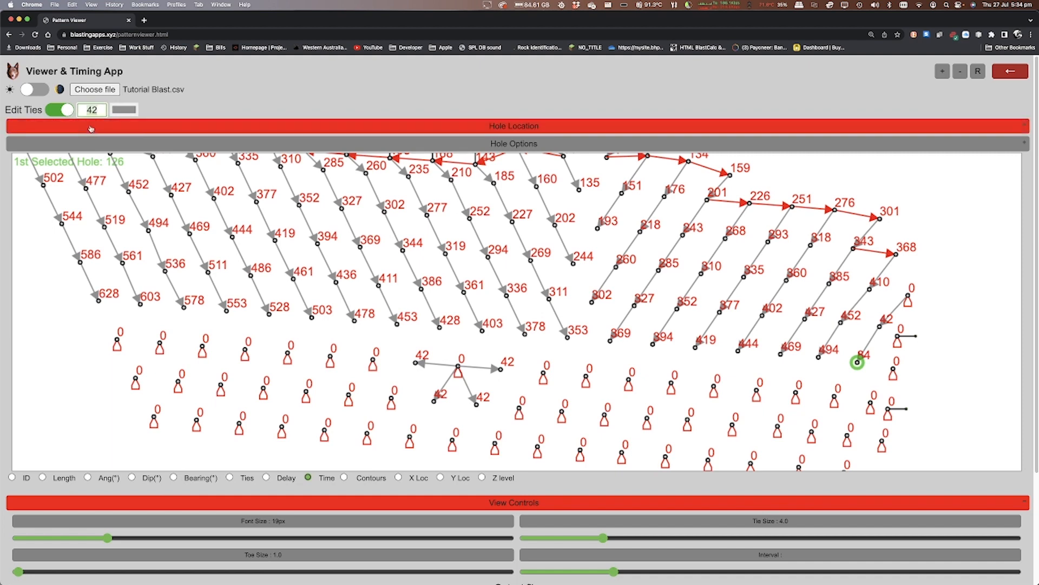
{"action": "key", "text": "BackSpace"}
{"action": "key", "text": "BackSpace"}
{"action": "type", "text": "67"}
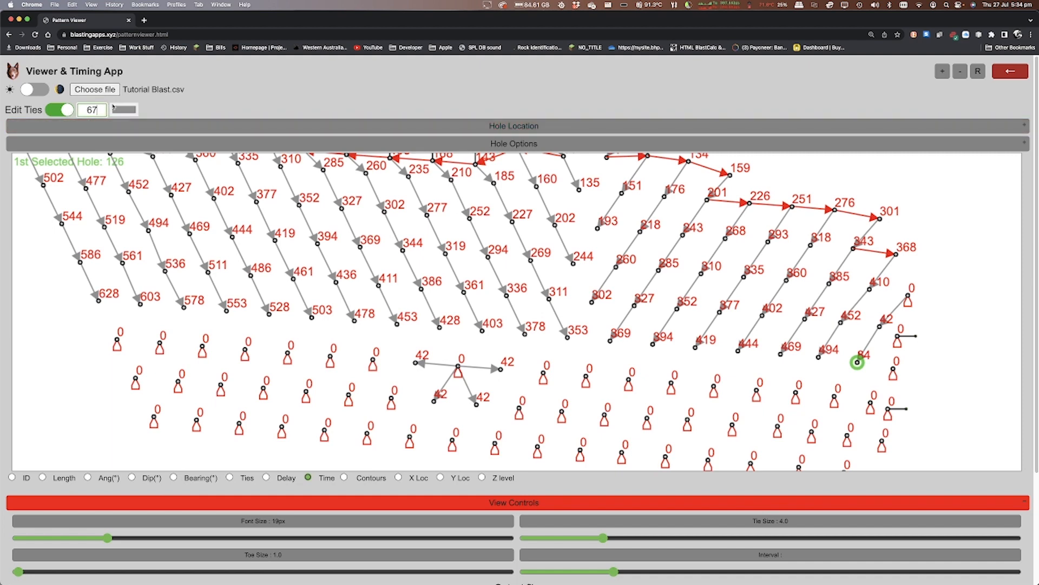
{"action": "left_click", "coordinate": [129, 109]}
{"action": "left_click", "coordinate": [192, 215]}
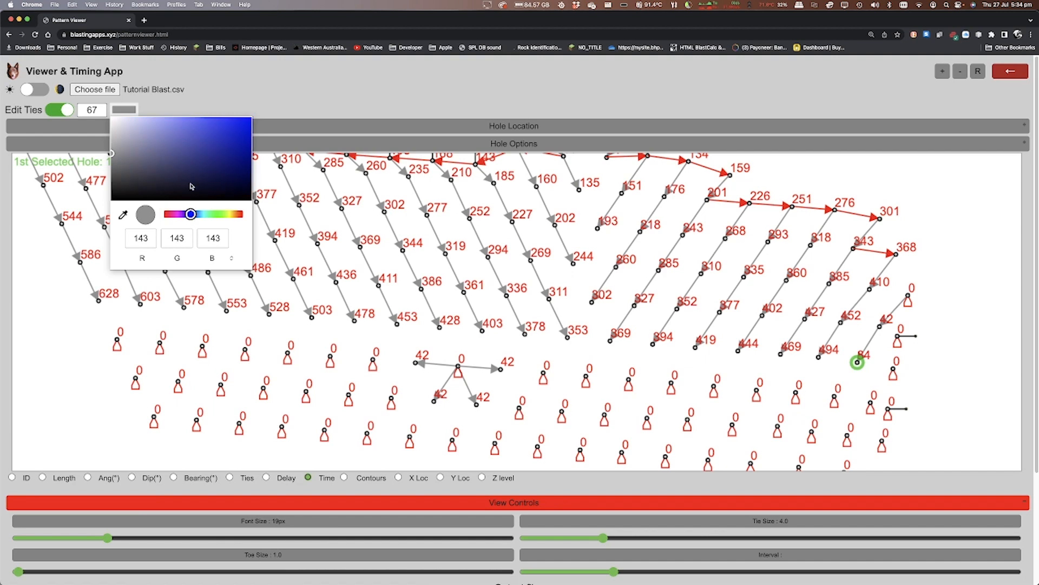
{"action": "mouse_move", "coordinate": [179, 154]}
{"action": "left_mouse_down"}
{"action": "mouse_move", "coordinate": [200, 121]}
{"action": "mouse_move", "coordinate": [221, 116]}
{"action": "mouse_move", "coordinate": [205, 118]}
{"action": "left_mouse_up"}
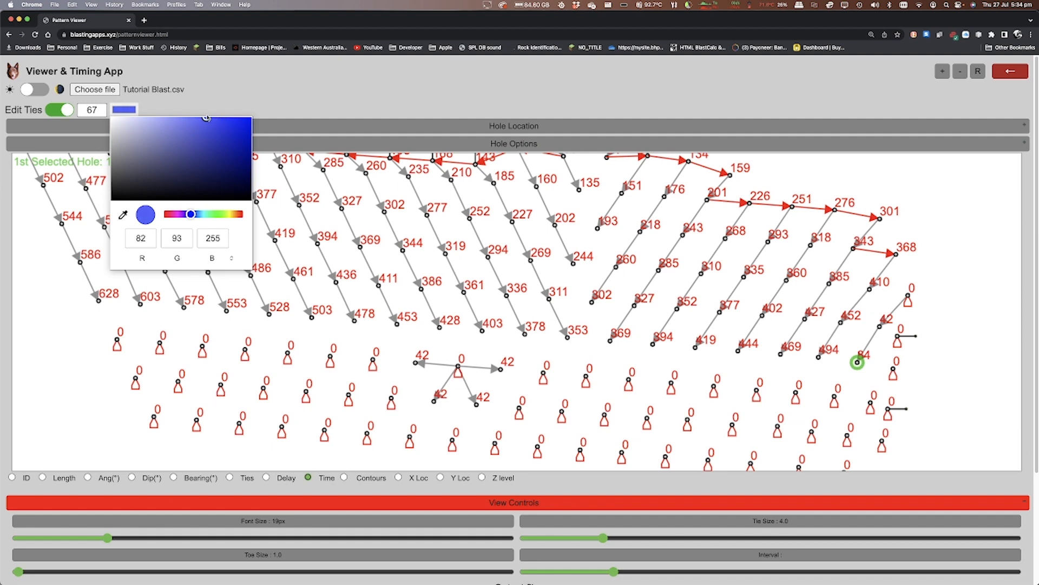
{"action": "left_click", "coordinate": [239, 74]}
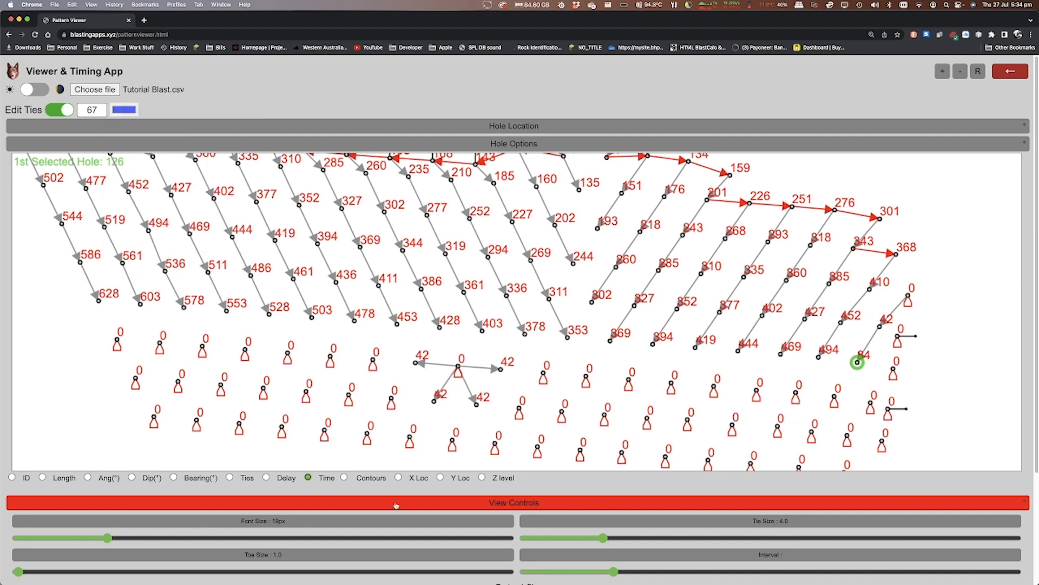
- Display the firing-time contours for the whole pattern at a 100 ms interval
{"action": "left_click", "coordinate": [344, 477]}
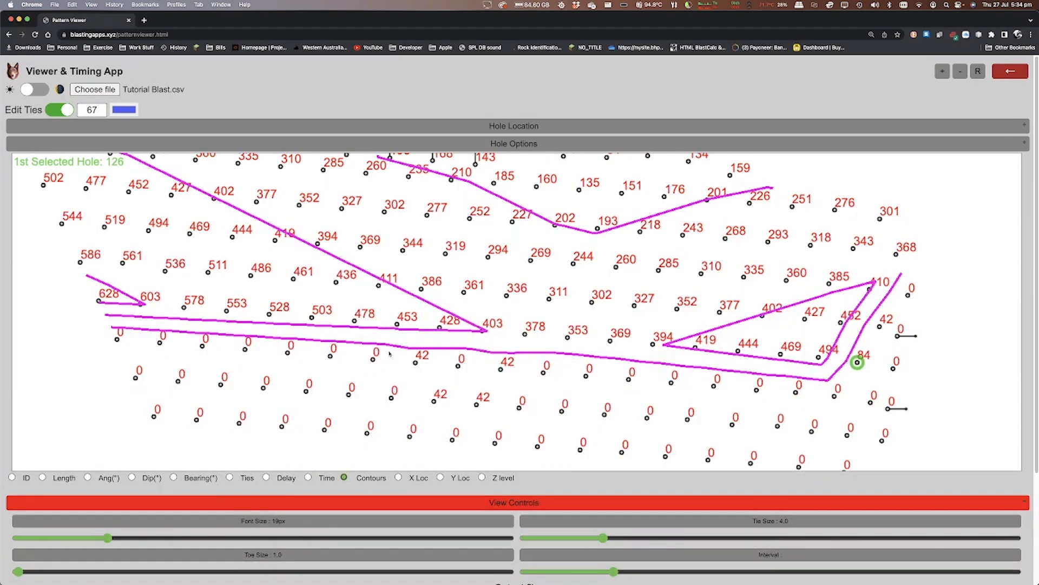
{"action": "left_click_drag", "start_coordinate": [613, 571], "coordinate": [564, 571]}
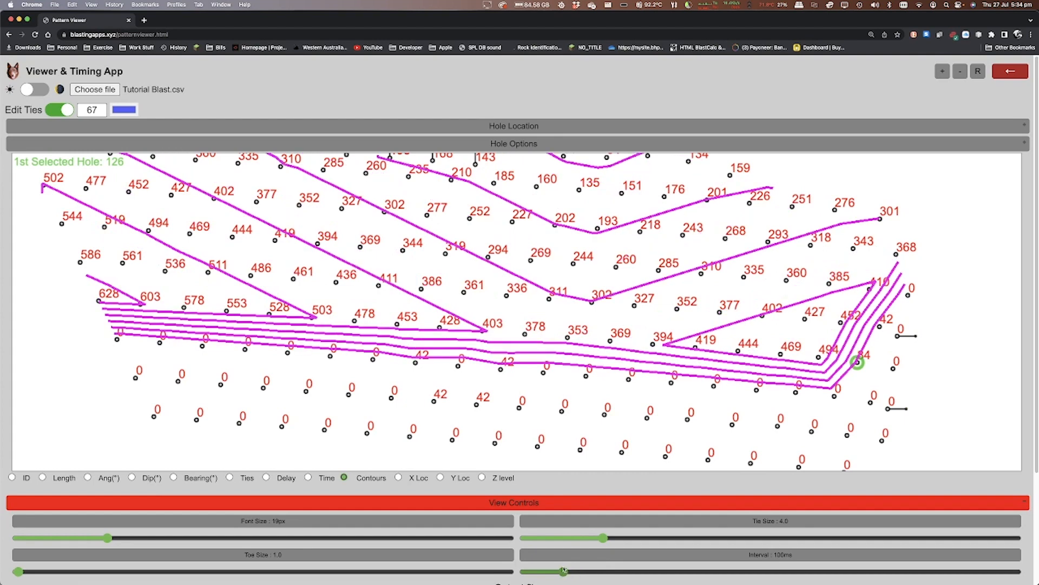
{"action": "scroll", "coordinate": [472, 264], "scroll_direction": "down", "scroll_amount": 5}
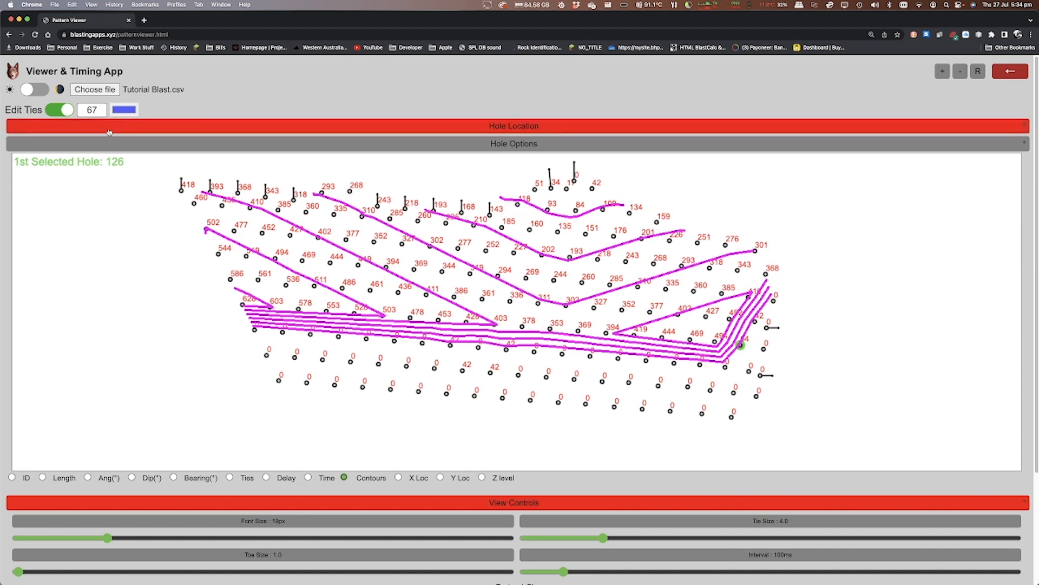
- Switch the display back to ties and tie hole 126 through holes 130 and 164 to hole 168 with the 67 delay
{"action": "left_click", "coordinate": [230, 478]}
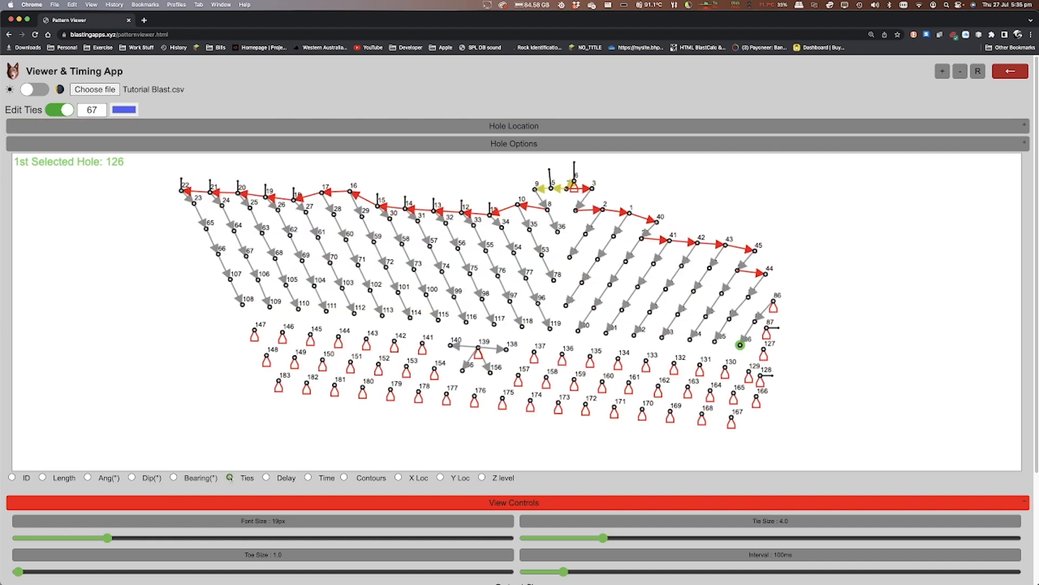
{"action": "scroll", "coordinate": [417, 306], "scroll_direction": "up", "scroll_amount": 2}
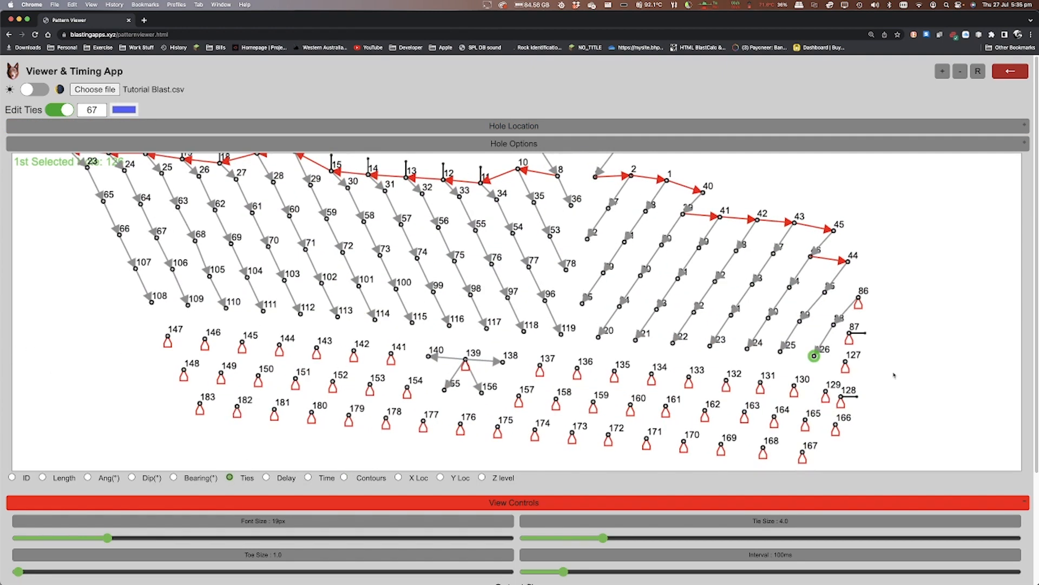
{"action": "left_click", "coordinate": [813, 357]}
{"action": "left_click", "coordinate": [794, 386]}
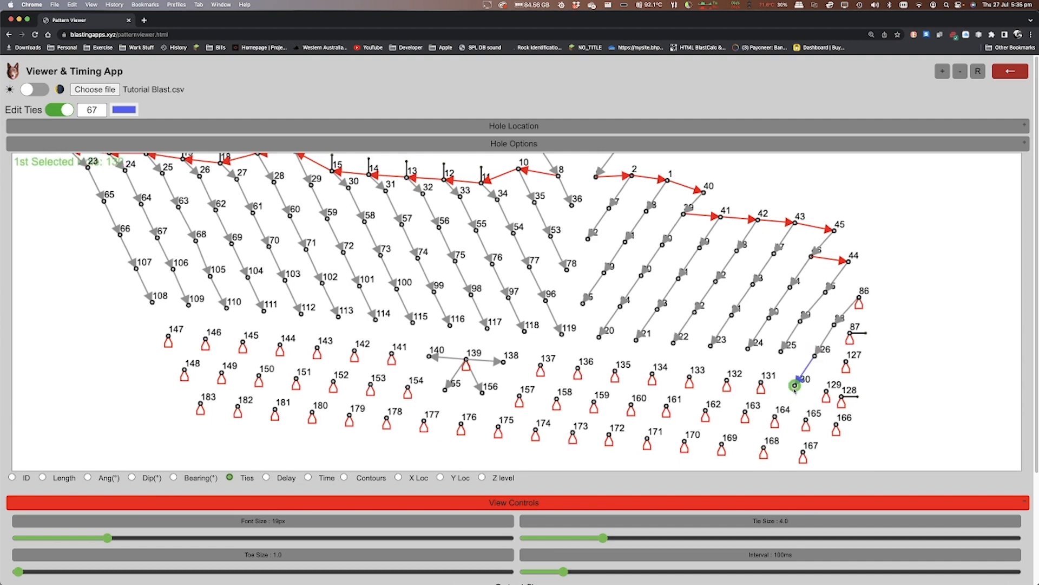
{"action": "left_click", "coordinate": [794, 386]}
{"action": "left_click", "coordinate": [775, 415]}
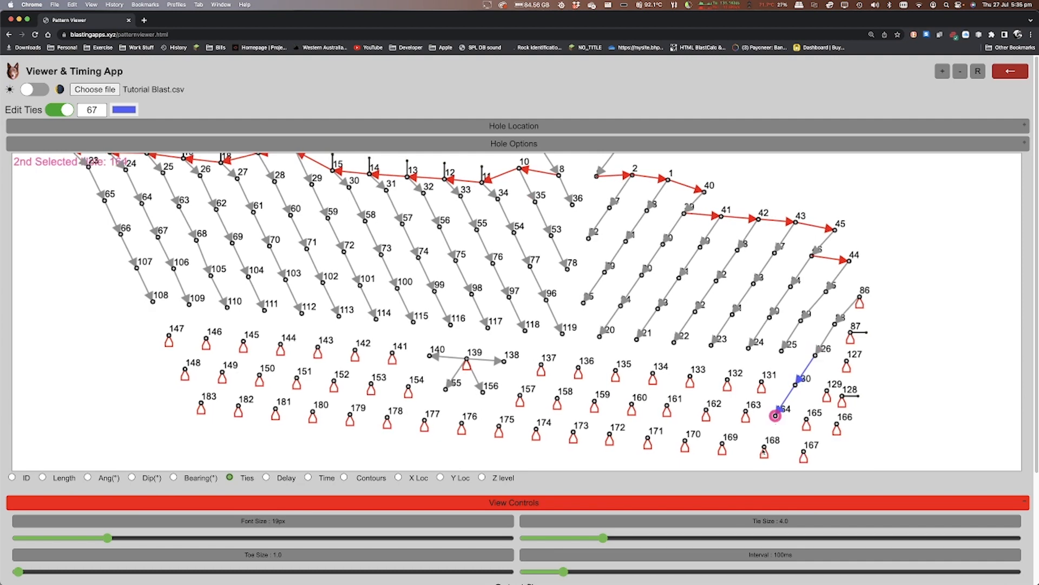
{"action": "left_click", "coordinate": [764, 448]}
- Tie hole 125 diagonally back through holes 131 and 163 to hole 169 with the 67 delay
{"action": "left_click", "coordinate": [782, 351]}
{"action": "left_click", "coordinate": [762, 381]}
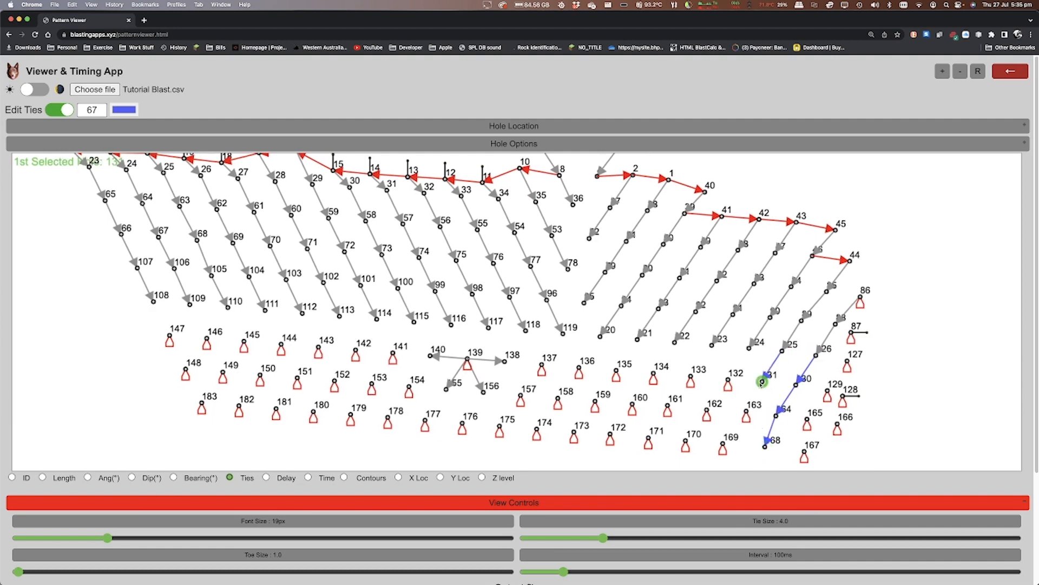
{"action": "left_click", "coordinate": [748, 412]}
{"action": "left_click", "coordinate": [724, 444]}
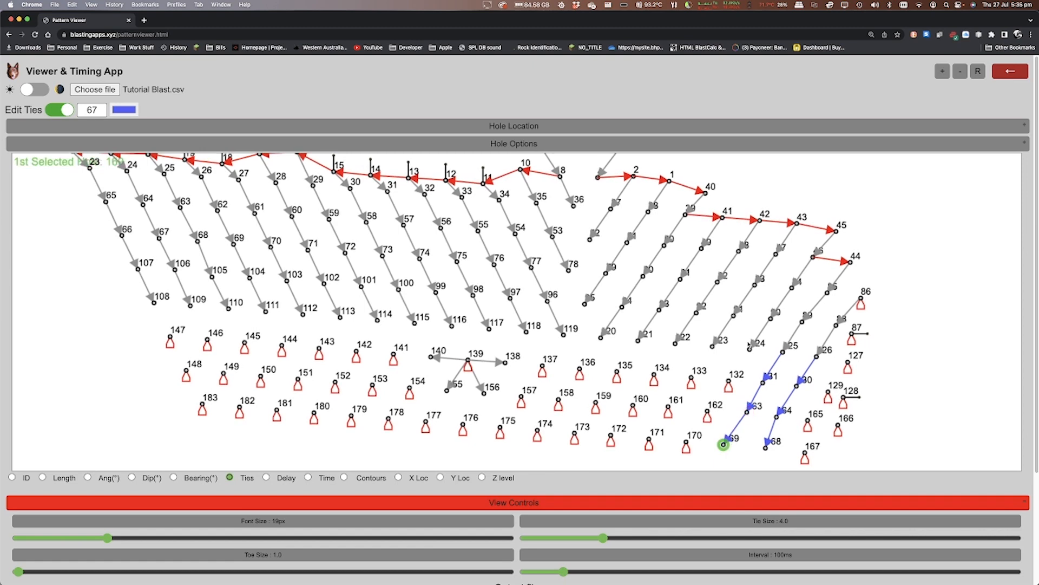
- Tie hole 124 diagonally back through holes 132 and 162 to hole 170 with the 67 delay
{"action": "left_click", "coordinate": [750, 349]}
{"action": "left_click", "coordinate": [728, 382]}
{"action": "left_click", "coordinate": [707, 412]}
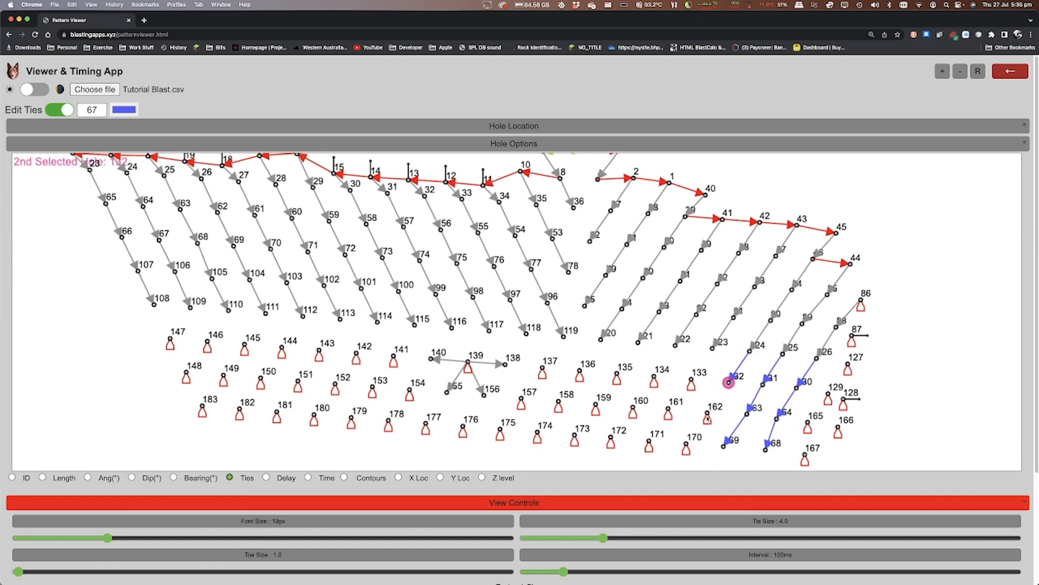
{"action": "left_click", "coordinate": [687, 448]}
- Tie hole 123 diagonally back through holes 133 and 161 to hole 171 with the 67 delay
{"action": "left_click", "coordinate": [713, 347]}
{"action": "left_click", "coordinate": [693, 378]}
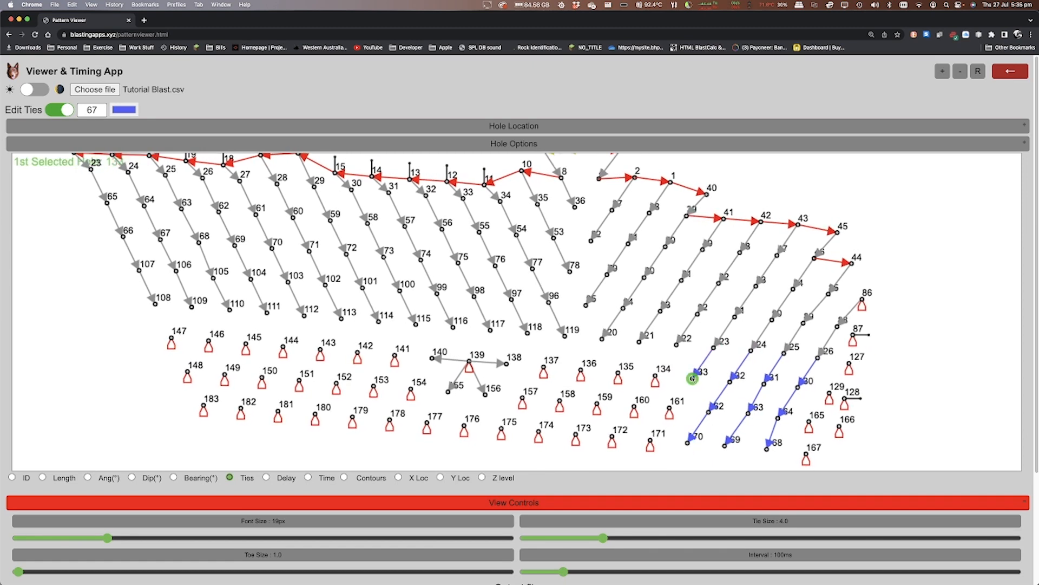
{"action": "left_click", "coordinate": [670, 408]}
{"action": "left_click", "coordinate": [651, 440]}
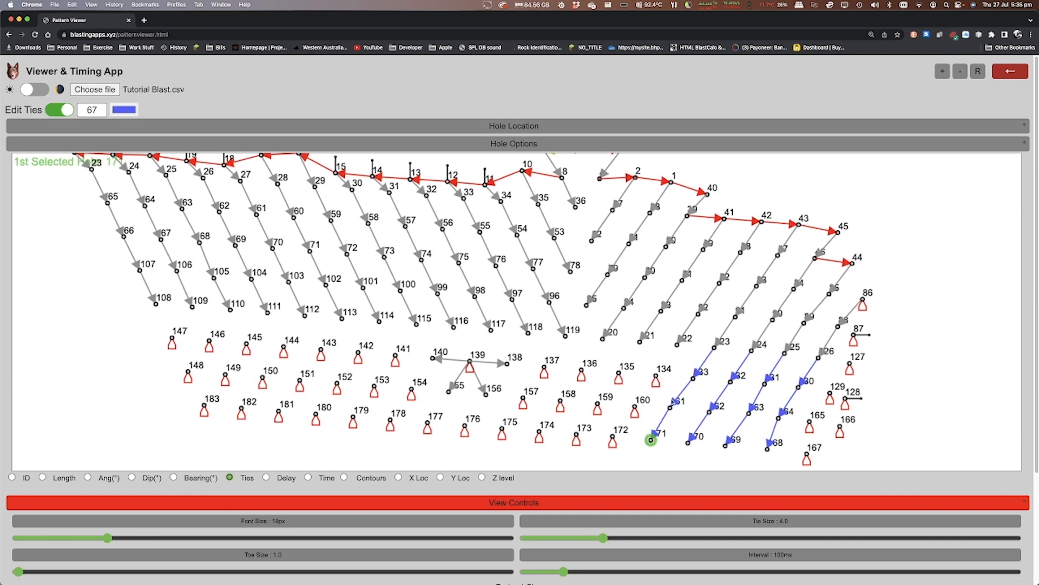
- Tie hole 122 diagonally back through holes 134 and 160 to hole 172 with the 67 delay
{"action": "left_click", "coordinate": [677, 343]}
{"action": "left_click", "coordinate": [657, 375]}
{"action": "left_click", "coordinate": [658, 374]}
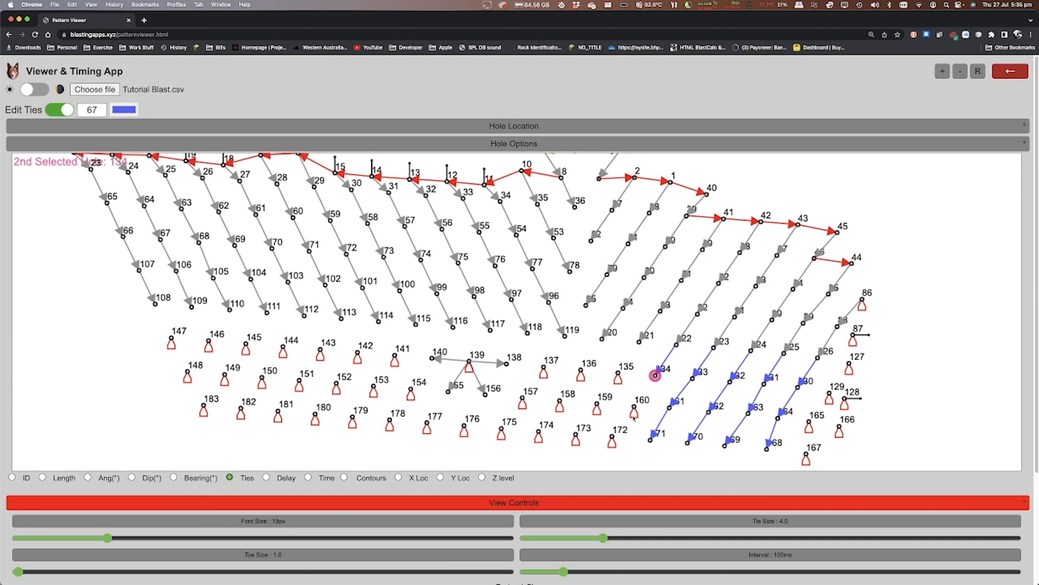
{"action": "left_click", "coordinate": [636, 406]}
{"action": "left_click", "coordinate": [636, 406]}
{"action": "left_click", "coordinate": [612, 435]}
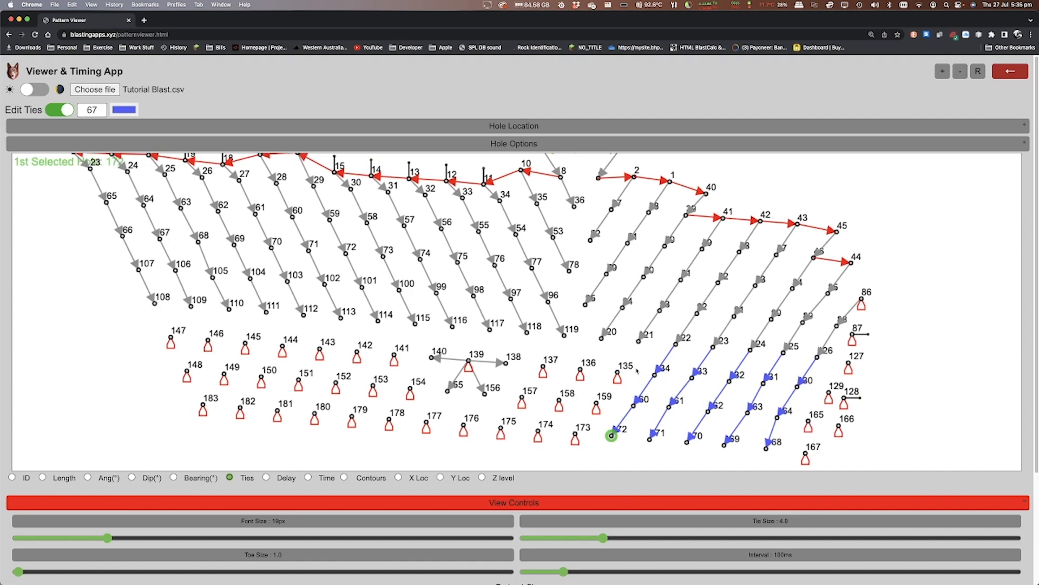
- Tie hole 121 diagonally back through holes 135 and 159 to hole 173 with the 67 delay
{"action": "left_click", "coordinate": [639, 341]}
{"action": "left_click", "coordinate": [619, 373]}
{"action": "left_click", "coordinate": [619, 373]}
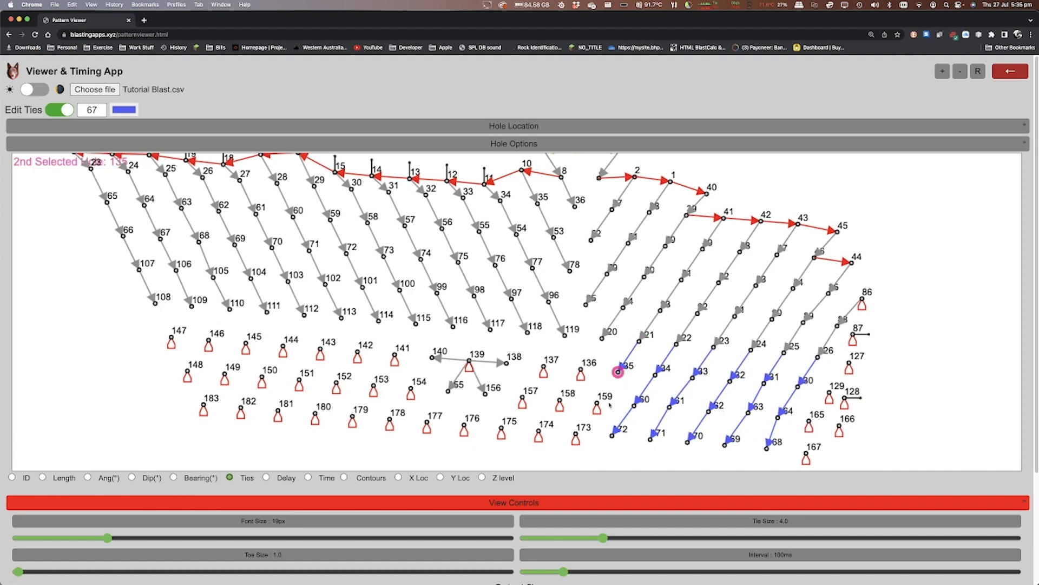
{"action": "left_click", "coordinate": [596, 404]}
{"action": "left_click", "coordinate": [594, 404]}
{"action": "left_click", "coordinate": [574, 434]}
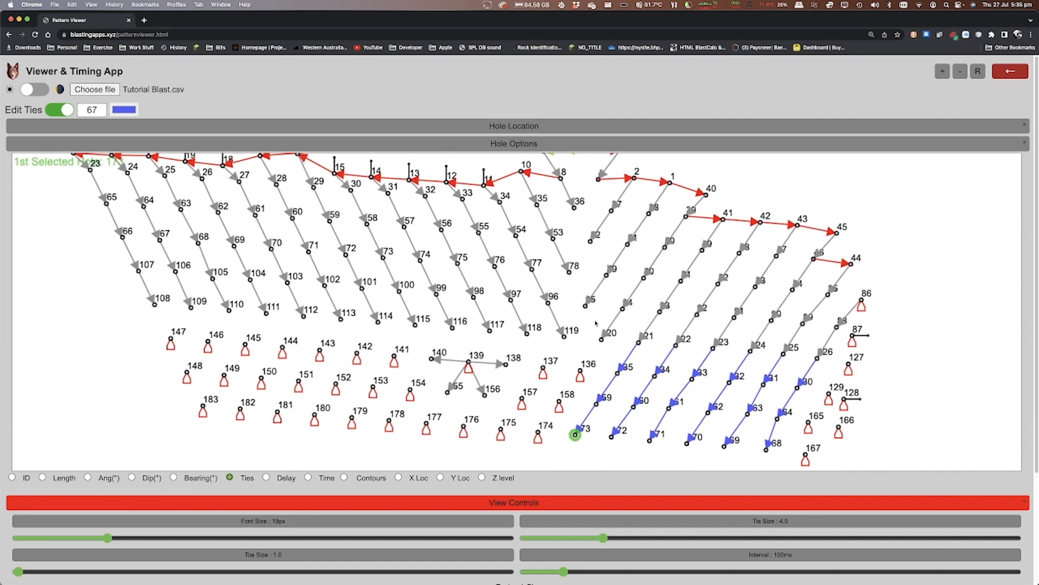
- Tie hole 120 to hole 136, and hole 118 through hole 137 to hole 158, with the 67 delay
{"action": "left_click", "coordinate": [600, 340]}
{"action": "left_click", "coordinate": [581, 372]}
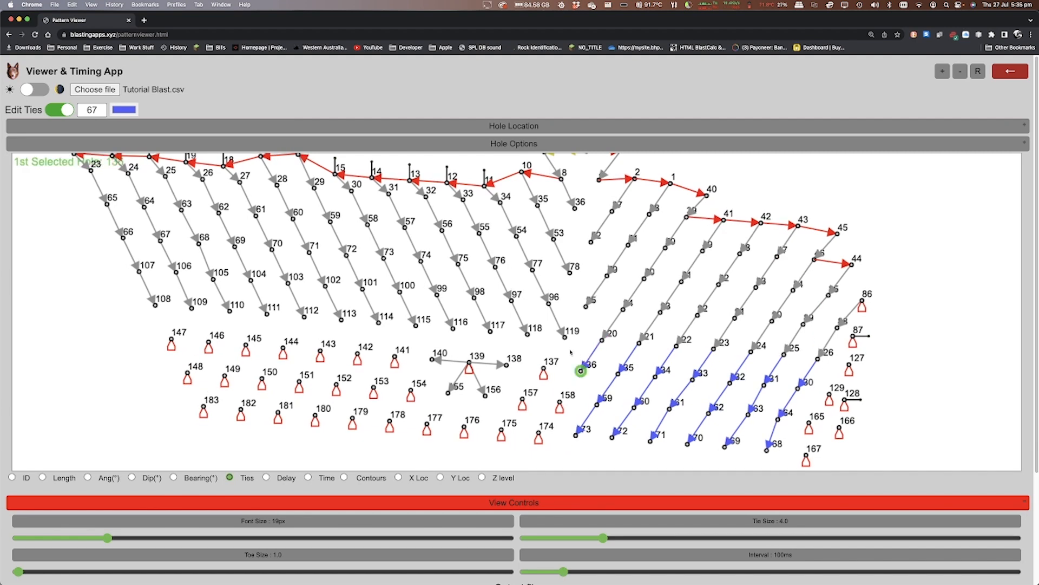
{"action": "left_click", "coordinate": [529, 334]}
{"action": "left_click", "coordinate": [544, 368]}
{"action": "left_click", "coordinate": [544, 368]}
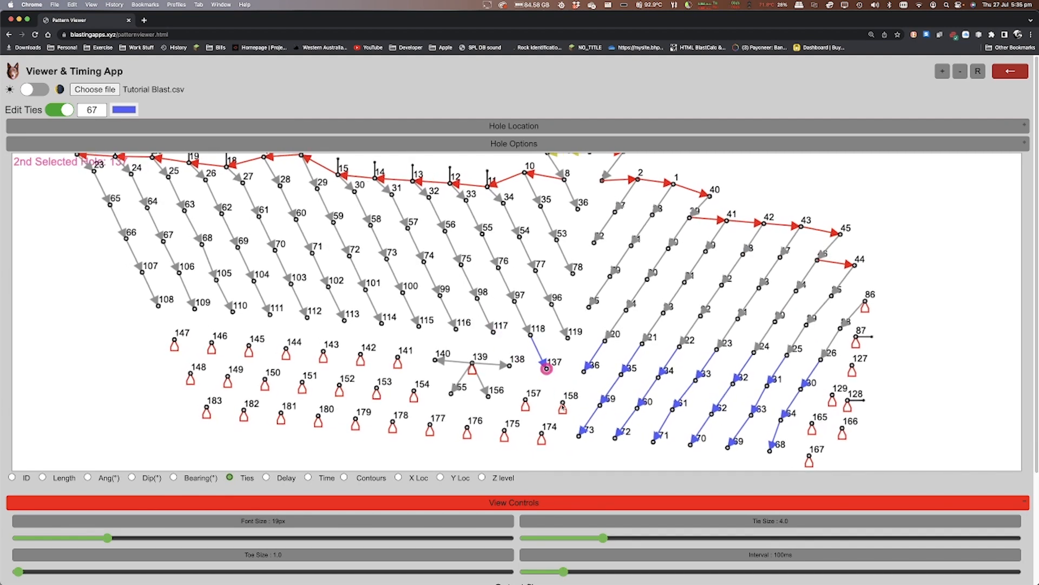
{"action": "left_click", "coordinate": [561, 401]}
- Tie hole 117 diagonally back through holes 138 and 157 to hole 174 with the 67 delay
{"action": "left_click", "coordinate": [492, 332]}
{"action": "left_click", "coordinate": [511, 365]}
{"action": "left_click", "coordinate": [511, 365]}
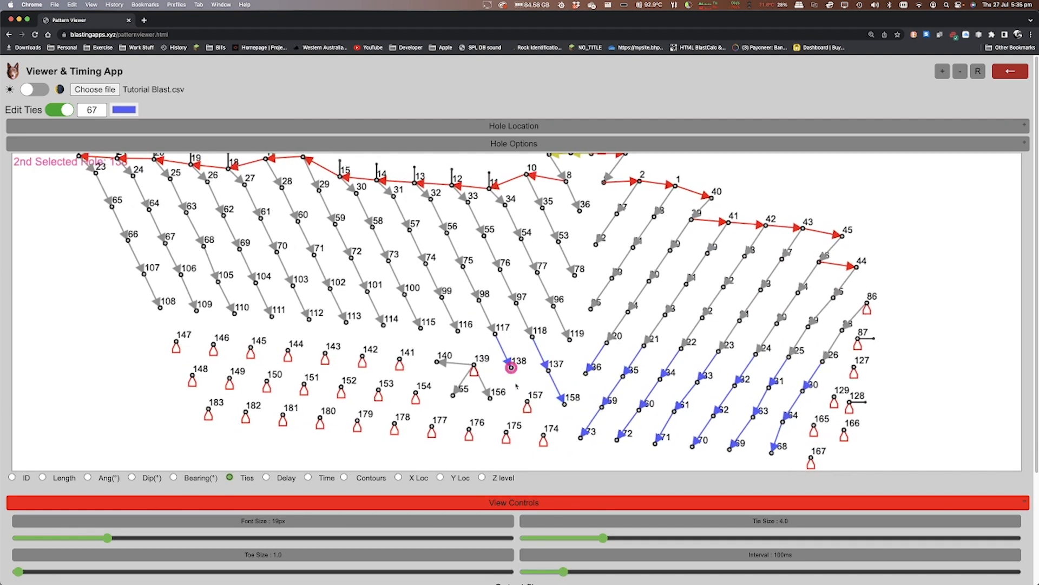
{"action": "left_click", "coordinate": [529, 402]}
{"action": "left_click", "coordinate": [529, 402]}
{"action": "left_click", "coordinate": [545, 435]}
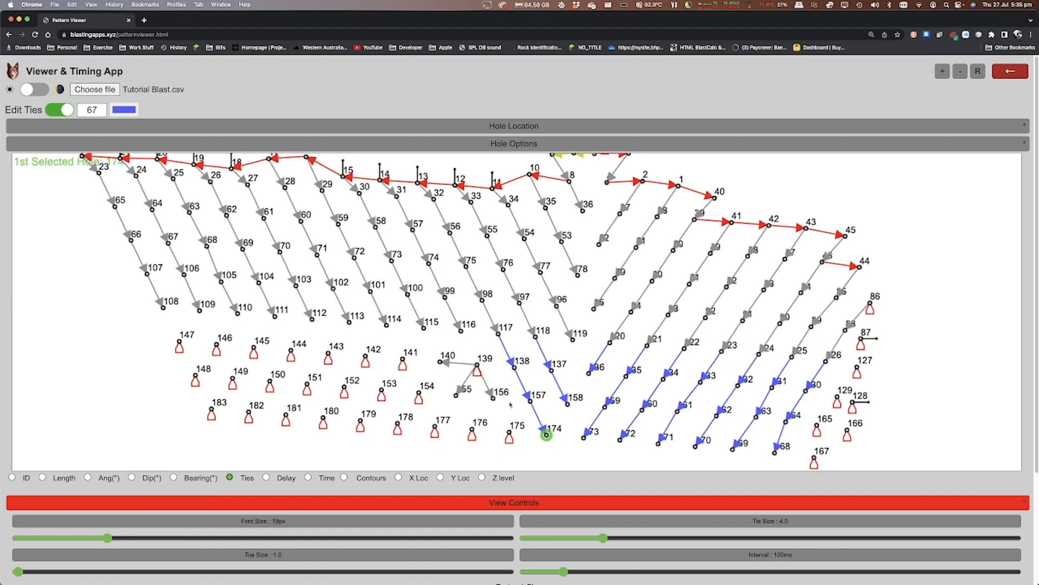
- Tie hole 116 diagonally back through holes 139 and 156 to hole 175 with the 67 delay
{"action": "left_click", "coordinate": [461, 331]}
{"action": "left_click", "coordinate": [477, 367]}
{"action": "left_click", "coordinate": [478, 367]}
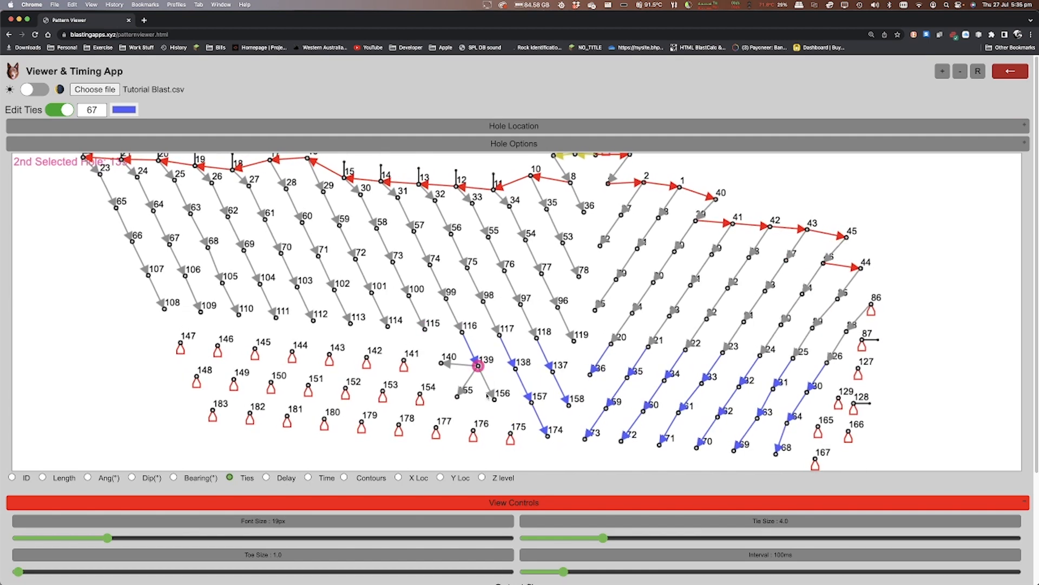
{"action": "left_click", "coordinate": [492, 397]}
{"action": "left_click", "coordinate": [493, 398]}
{"action": "left_click", "coordinate": [509, 431]}
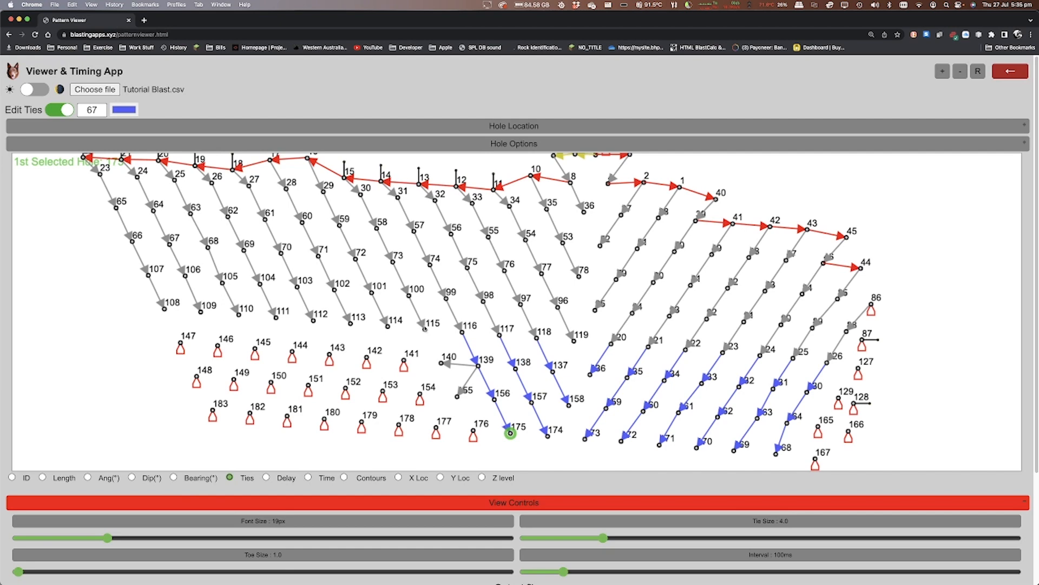
- Tie hole 115 diagonally back through holes 140 and 155 to hole 176 with the 67 delay
{"action": "left_click", "coordinate": [426, 327]}
{"action": "left_click", "coordinate": [441, 363]}
{"action": "left_click", "coordinate": [441, 363]}
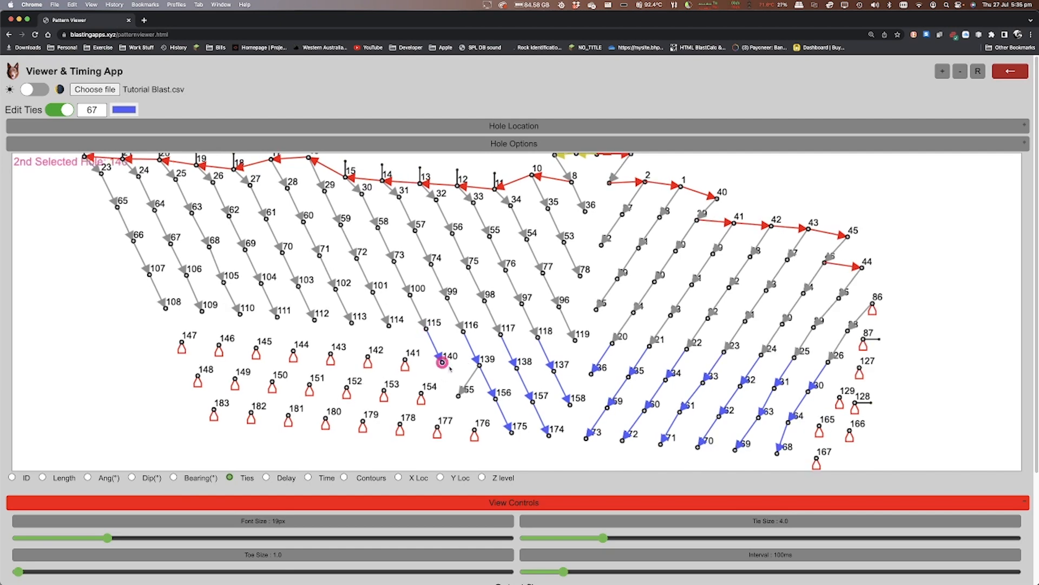
{"action": "left_click", "coordinate": [458, 397]}
{"action": "left_click", "coordinate": [458, 398]}
{"action": "left_click", "coordinate": [477, 429]}
- Tie hole 114 diagonally back through holes 141 and 154 to hole 177 with the 67 delay
{"action": "left_click", "coordinate": [395, 333]}
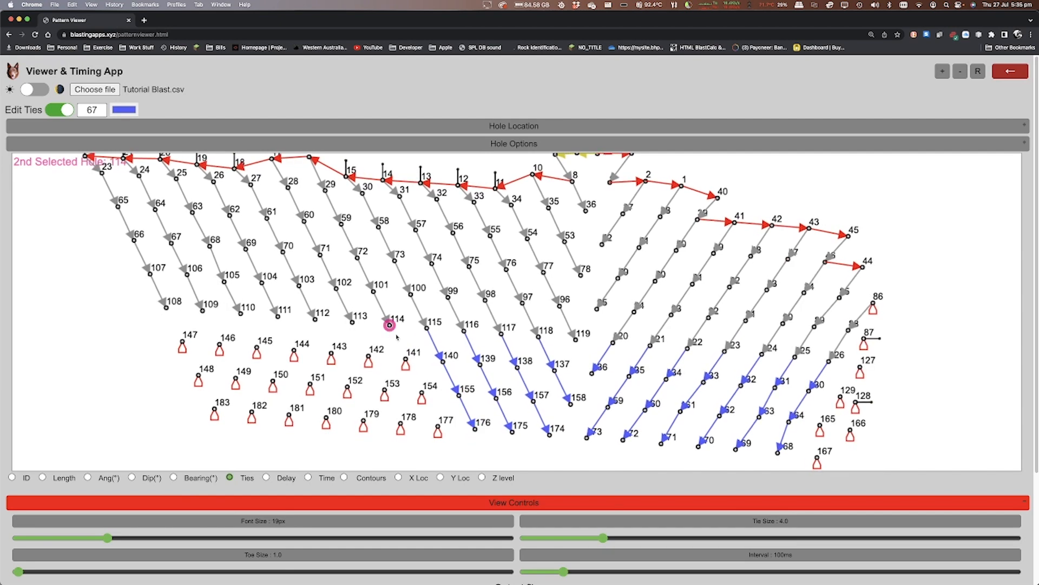
{"action": "left_click", "coordinate": [406, 359]}
{"action": "left_click", "coordinate": [406, 360]}
{"action": "left_click", "coordinate": [422, 391]}
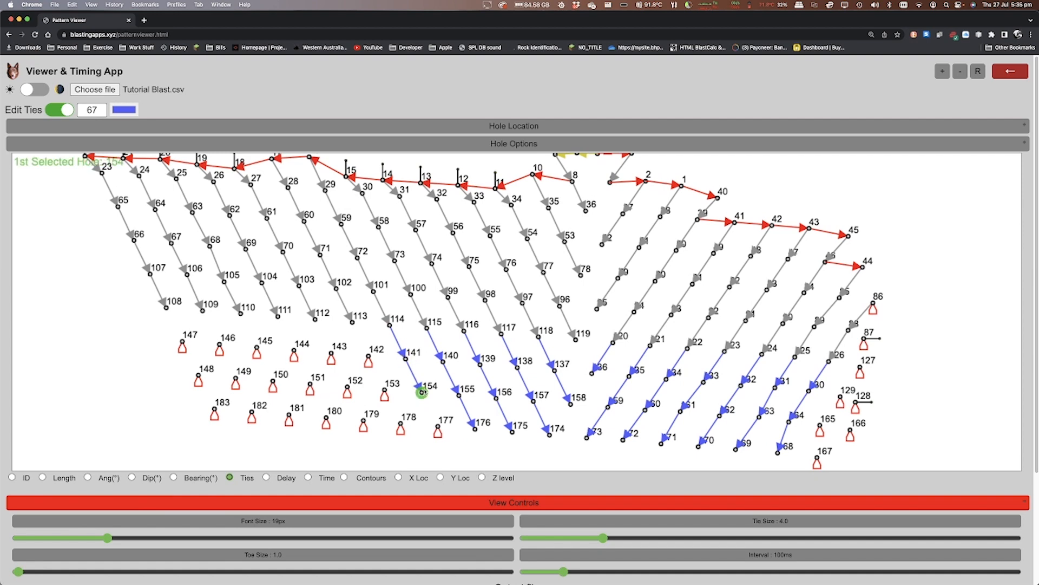
{"action": "left_click", "coordinate": [422, 391]}
{"action": "left_click", "coordinate": [438, 429]}
- Tie hole 113 diagonally back through holes 142 and 153 to hole 178 with the 67 delay
{"action": "left_click", "coordinate": [352, 320]}
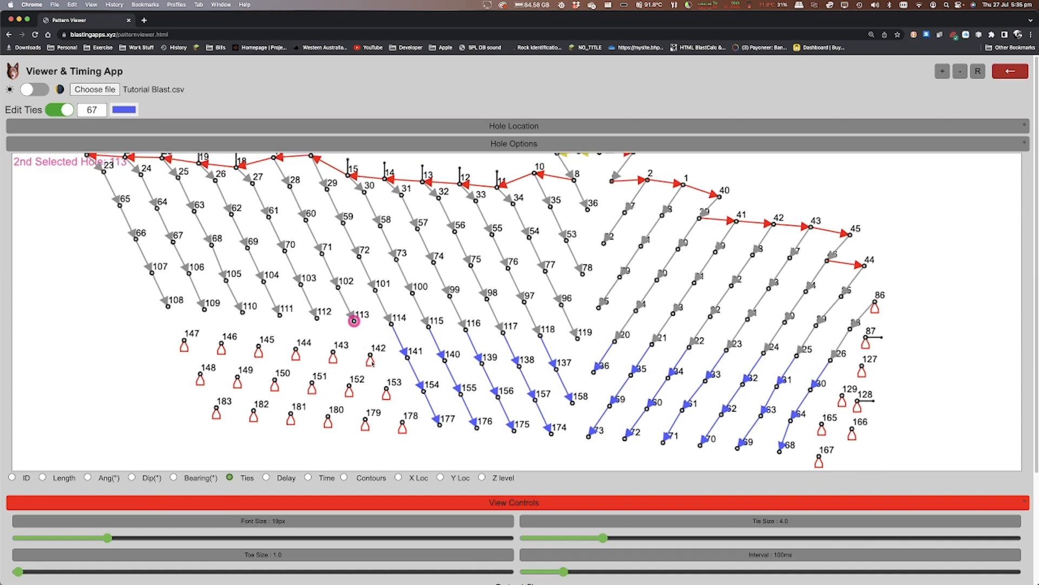
{"action": "left_click", "coordinate": [369, 357]}
{"action": "left_click", "coordinate": [371, 355]}
{"action": "left_click", "coordinate": [372, 354]}
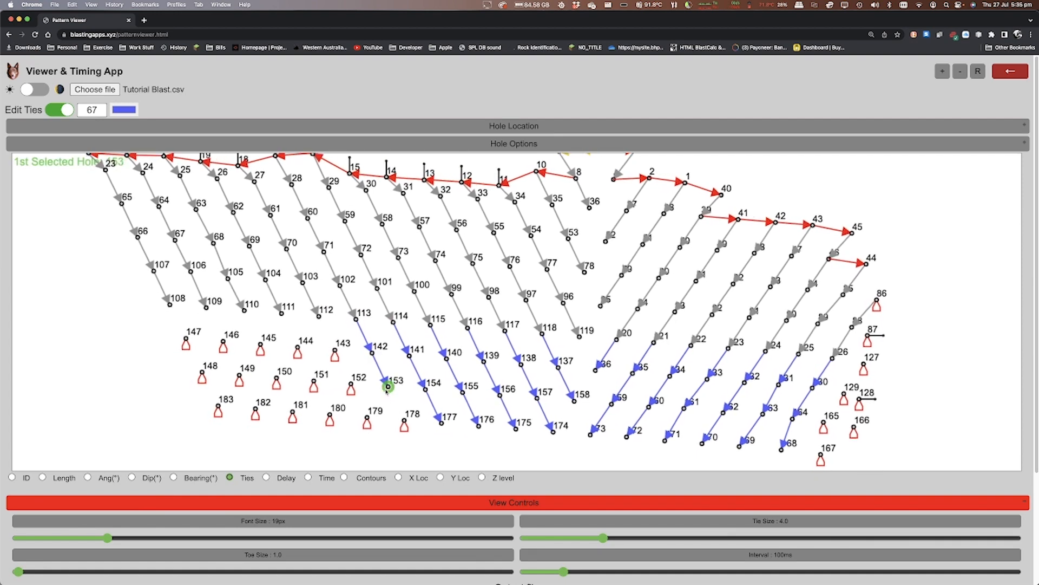
{"action": "left_click", "coordinate": [388, 386]}
{"action": "left_click", "coordinate": [404, 421]}
- Tie hole 112 diagonally back through holes 143 and 152 to hole 179 with the 67 delay
{"action": "left_click", "coordinate": [319, 316]}
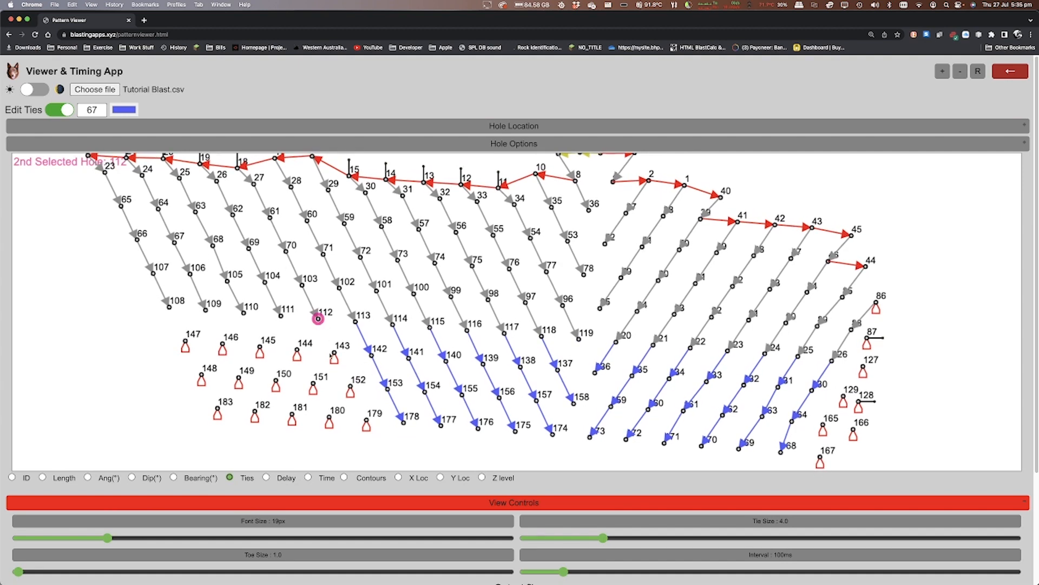
{"action": "left_click", "coordinate": [335, 352]}
{"action": "left_click", "coordinate": [334, 352]}
{"action": "left_click", "coordinate": [350, 386]}
{"action": "left_click", "coordinate": [350, 385]}
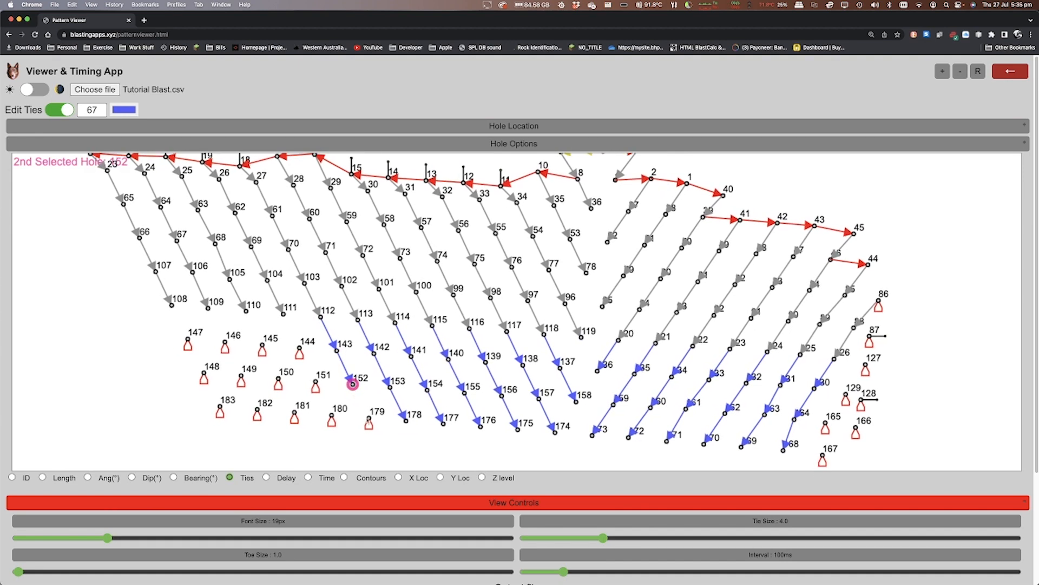
{"action": "left_click", "coordinate": [367, 419]}
- Tie hole 111 diagonally back through holes 144 and 151 to hole 180 with the 67 delay
{"action": "left_click", "coordinate": [284, 315]}
{"action": "left_click", "coordinate": [299, 348]}
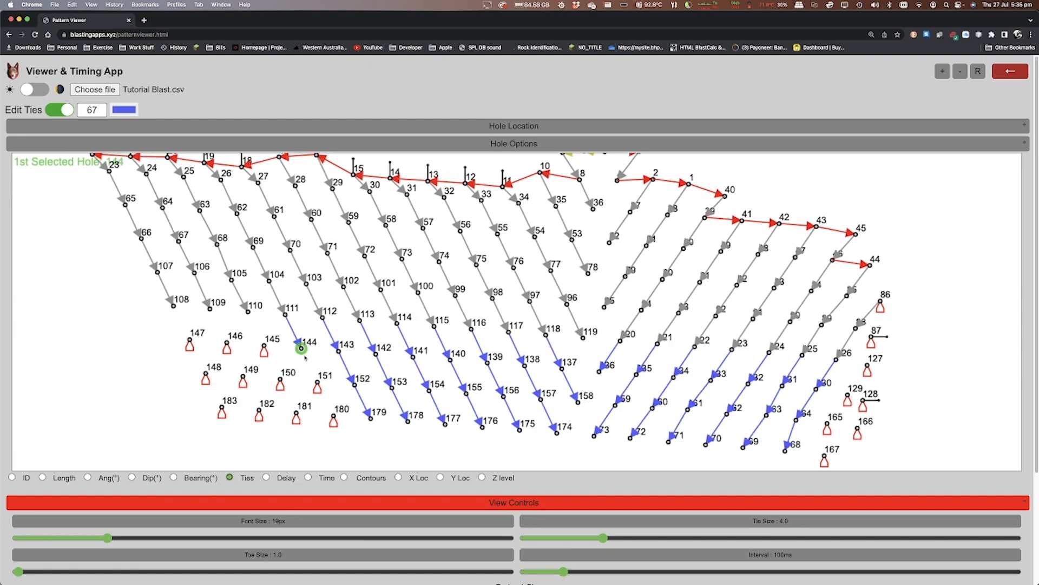
{"action": "left_click", "coordinate": [300, 348]}
{"action": "left_click", "coordinate": [318, 385]}
{"action": "left_click", "coordinate": [319, 386]}
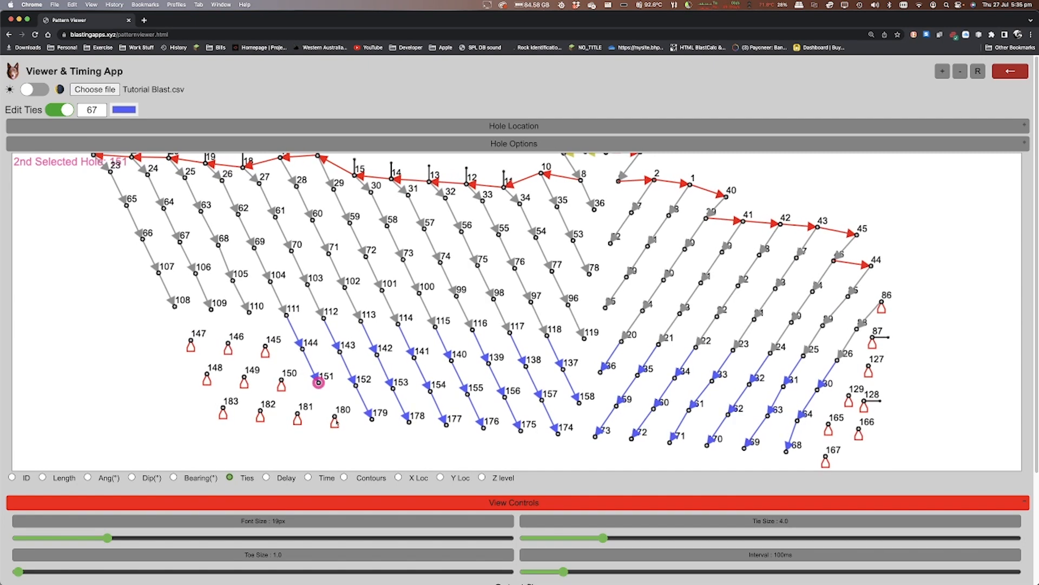
{"action": "left_click", "coordinate": [334, 417]}
- Tie hole 110 diagonally back through holes 145 and 150 to hole 181 with the 67 delay
{"action": "left_click", "coordinate": [249, 312]}
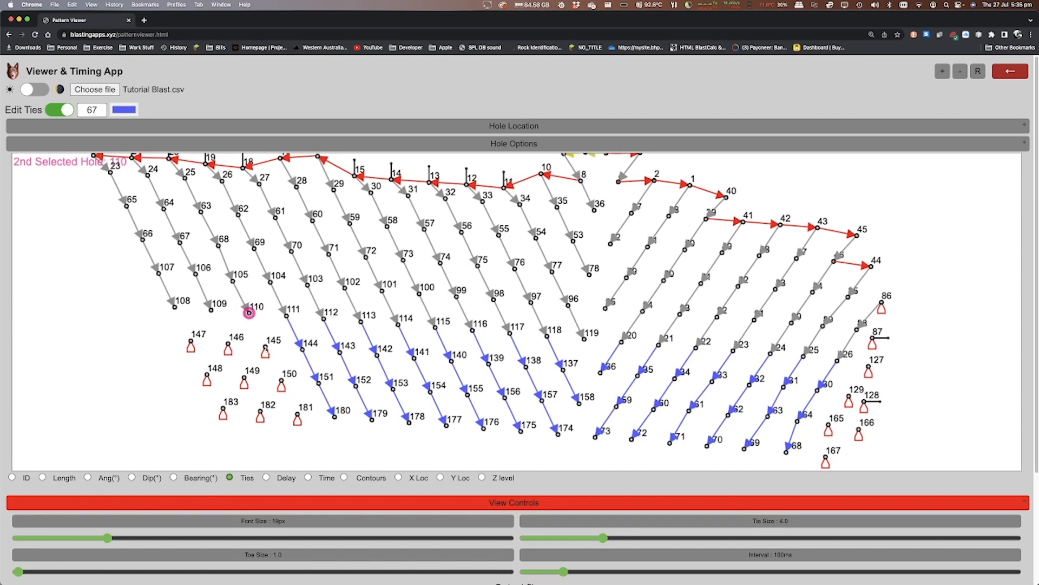
{"action": "left_click", "coordinate": [266, 348]}
{"action": "left_click", "coordinate": [265, 348]}
{"action": "left_click", "coordinate": [281, 382]}
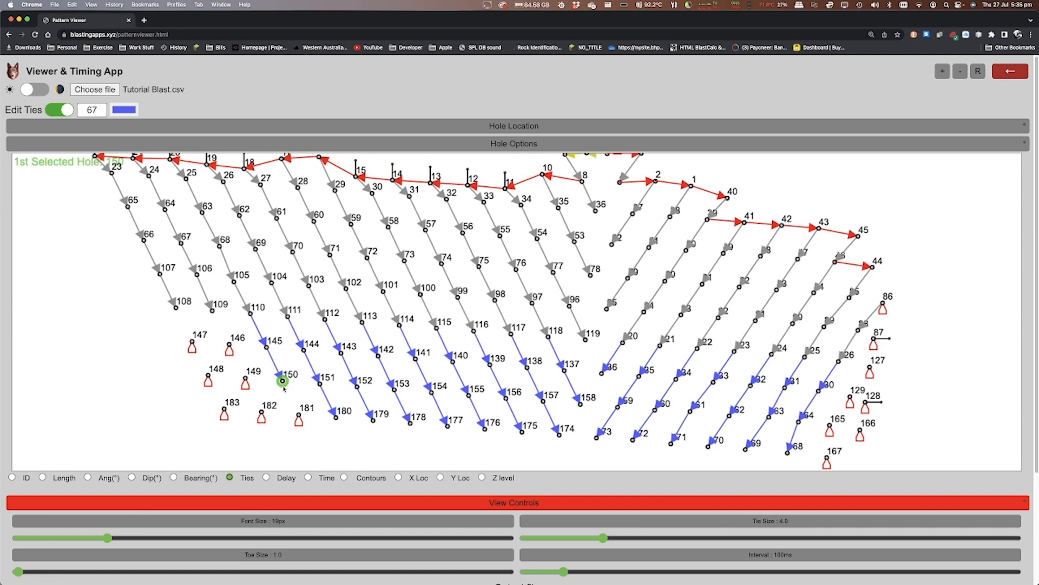
{"action": "left_click", "coordinate": [283, 384]}
{"action": "left_click", "coordinate": [299, 415]}
- Tie hole 109 diagonally back through holes 146 and 149 to hole 182 with the 67 delay
{"action": "left_click", "coordinate": [212, 310]}
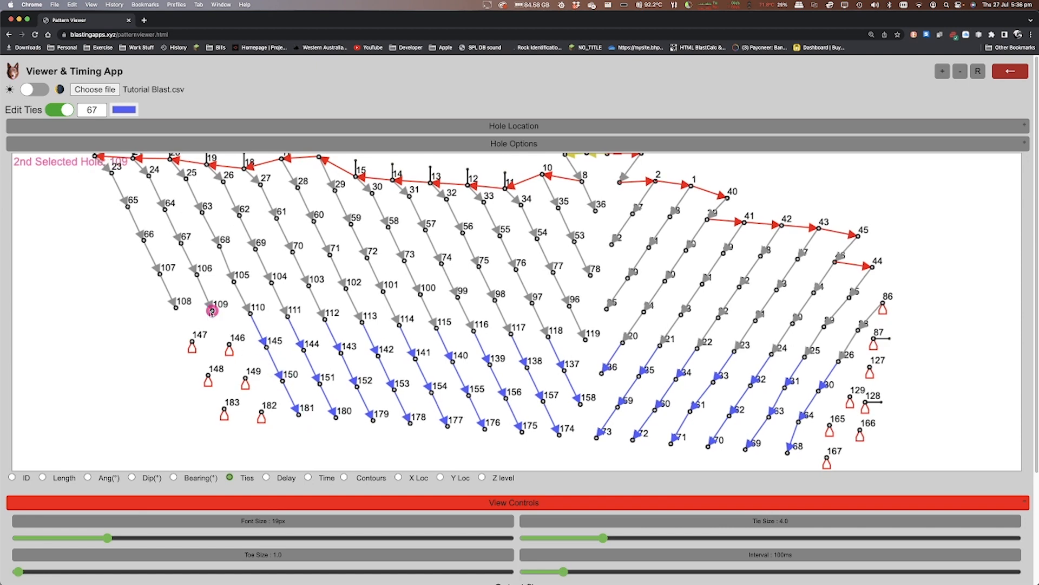
{"action": "left_click", "coordinate": [234, 350]}
{"action": "left_click", "coordinate": [234, 350]}
{"action": "left_click", "coordinate": [245, 377]}
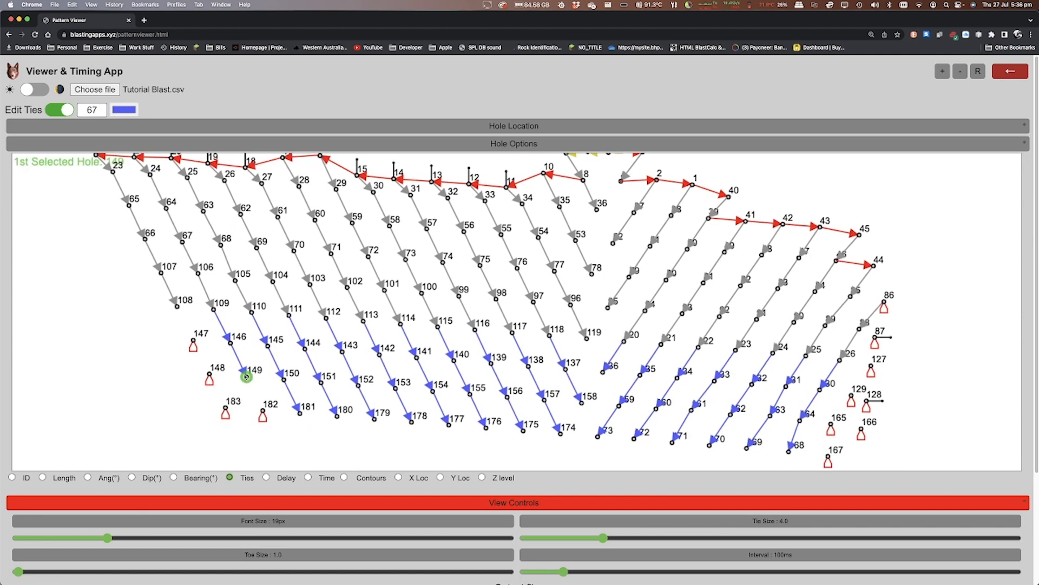
{"action": "left_click", "coordinate": [244, 377]}
{"action": "left_click", "coordinate": [267, 417]}
- Tie hole 108 diagonally back through holes 147 and 148 to hole 183 with the 67 delay
{"action": "left_click", "coordinate": [178, 307]}
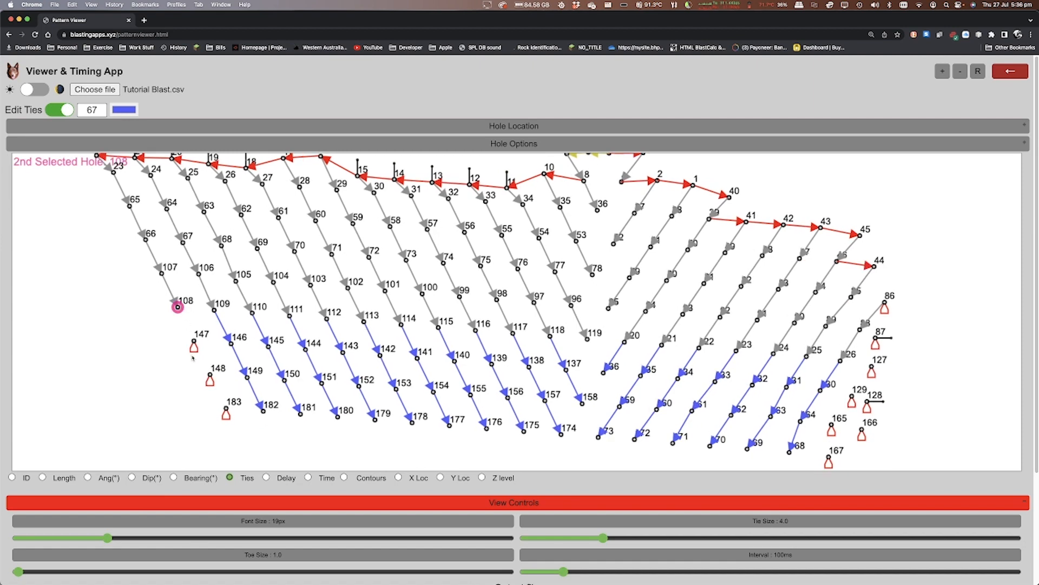
{"action": "left_click", "coordinate": [194, 341]}
{"action": "left_click", "coordinate": [199, 345]}
{"action": "left_click", "coordinate": [211, 374]}
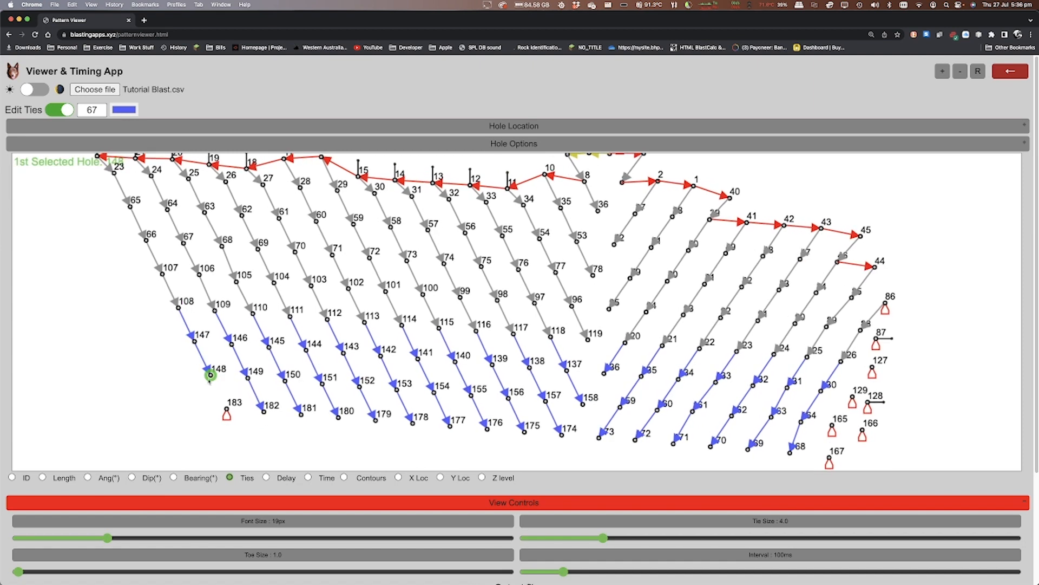
{"action": "left_click", "coordinate": [210, 375]}
{"action": "left_click", "coordinate": [227, 408]}
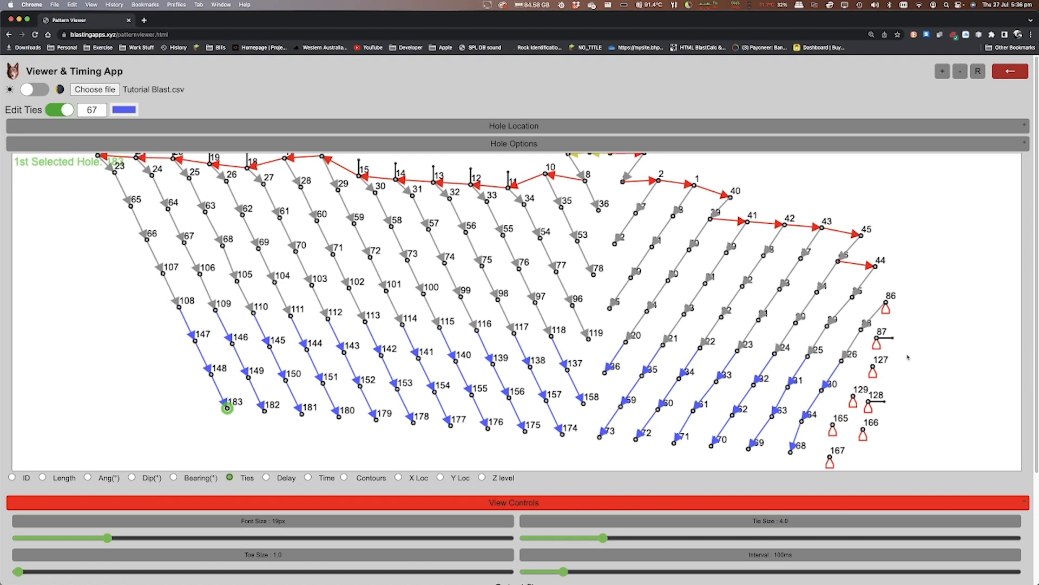
- Tie hole 87 back through holes 127 and 129 to hole 165 with the 67 delay
{"action": "left_click", "coordinate": [877, 339]}
{"action": "left_click", "coordinate": [873, 367]}
{"action": "left_click", "coordinate": [873, 366]}
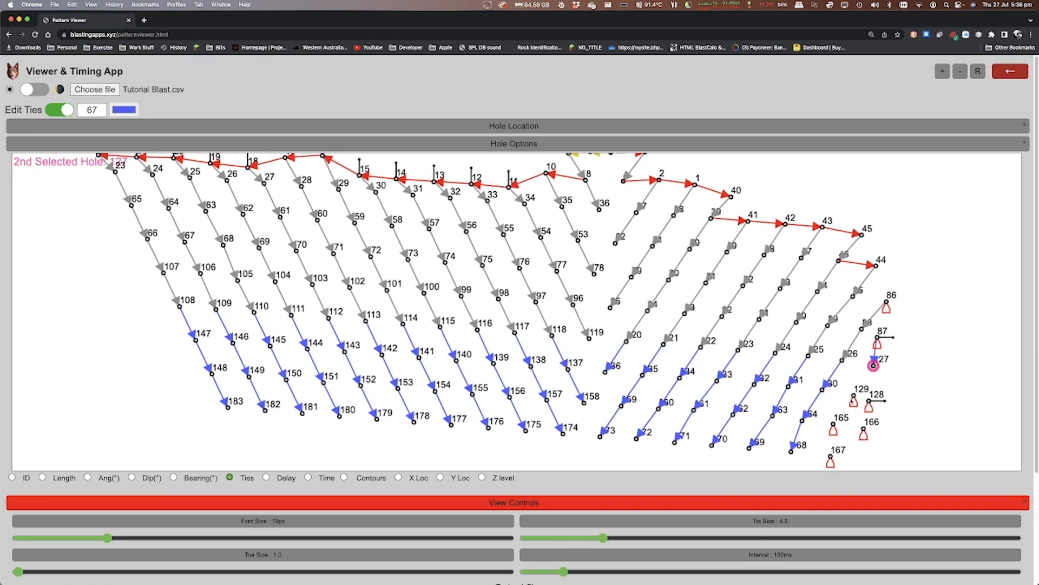
{"action": "left_click", "coordinate": [853, 396]}
{"action": "left_click", "coordinate": [854, 396]}
{"action": "left_click", "coordinate": [834, 423]}
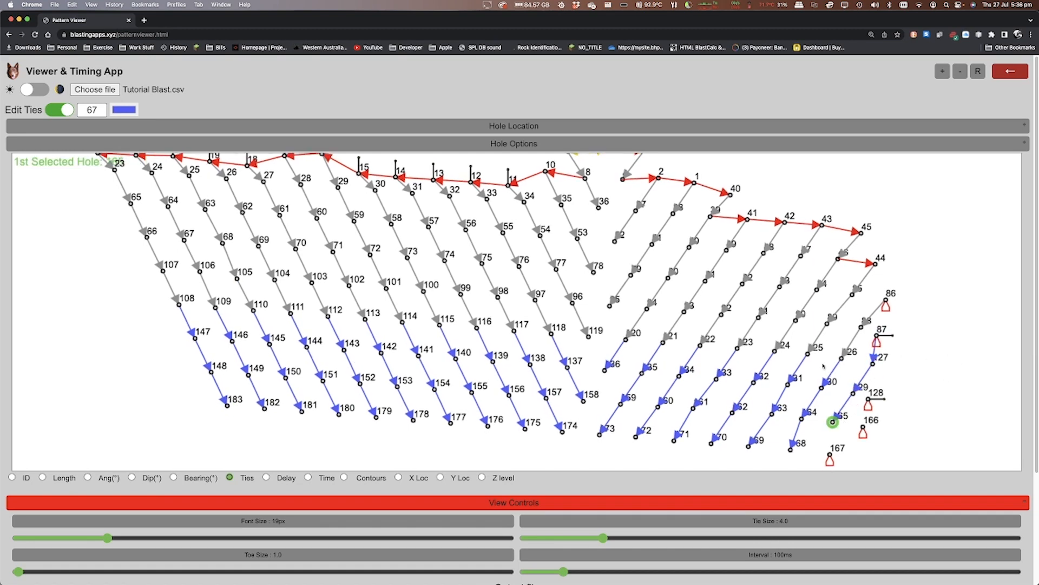
- Tie hole 128 to hole 166 and hole 165 to hole 167 with the 67 delay
{"action": "scroll", "coordinate": [823, 367], "scroll_direction": "down", "scroll_amount": 3}
{"action": "scroll", "coordinate": [823, 366], "scroll_direction": "right", "scroll_amount": 2}
{"action": "left_click", "coordinate": [803, 352]}
{"action": "left_click", "coordinate": [803, 352]}
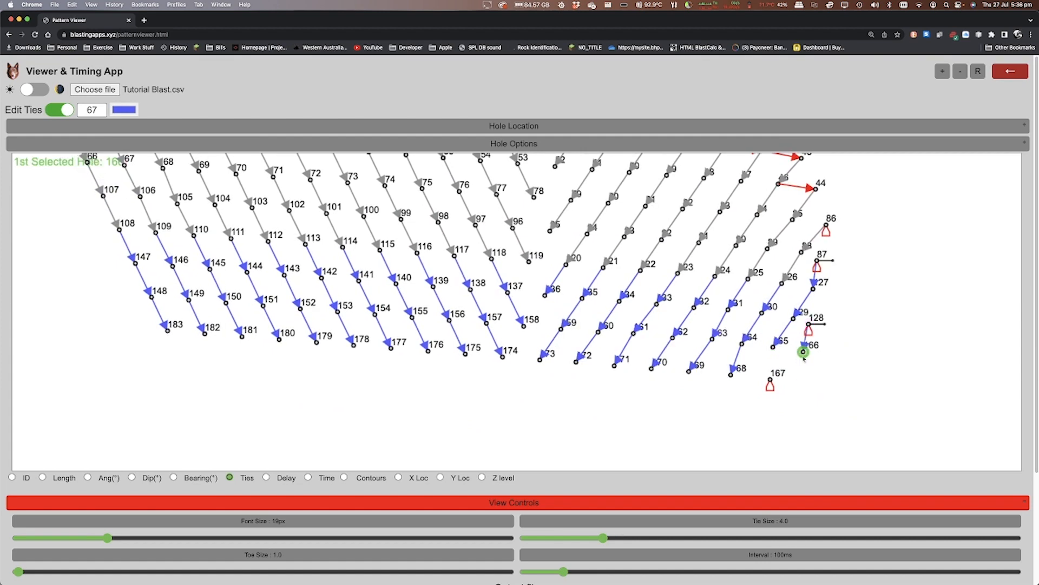
{"action": "left_click", "coordinate": [774, 346]}
{"action": "left_click", "coordinate": [771, 379]}
{"action": "left_click", "coordinate": [771, 379]}
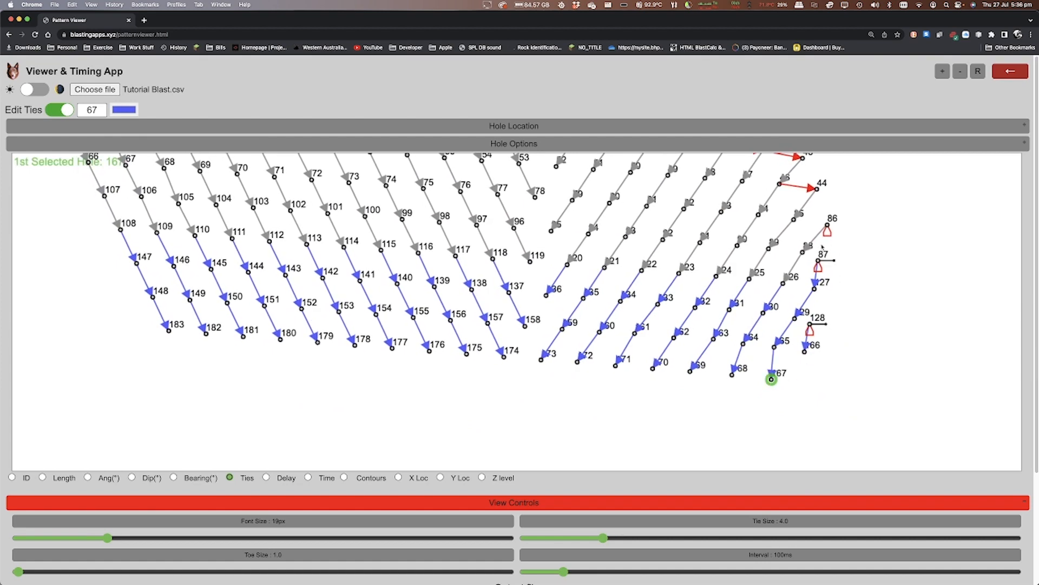
- Set the tie delay to 42 with the grey sampled from an existing tie, and retie hole 87 to hole 127
{"action": "left_click", "coordinate": [92, 111]}
{"action": "key", "text": "BackSpace"}
{"action": "key", "text": "BackSpace"}
{"action": "type", "text": "42"}
{"action": "left_click", "coordinate": [124, 110]}
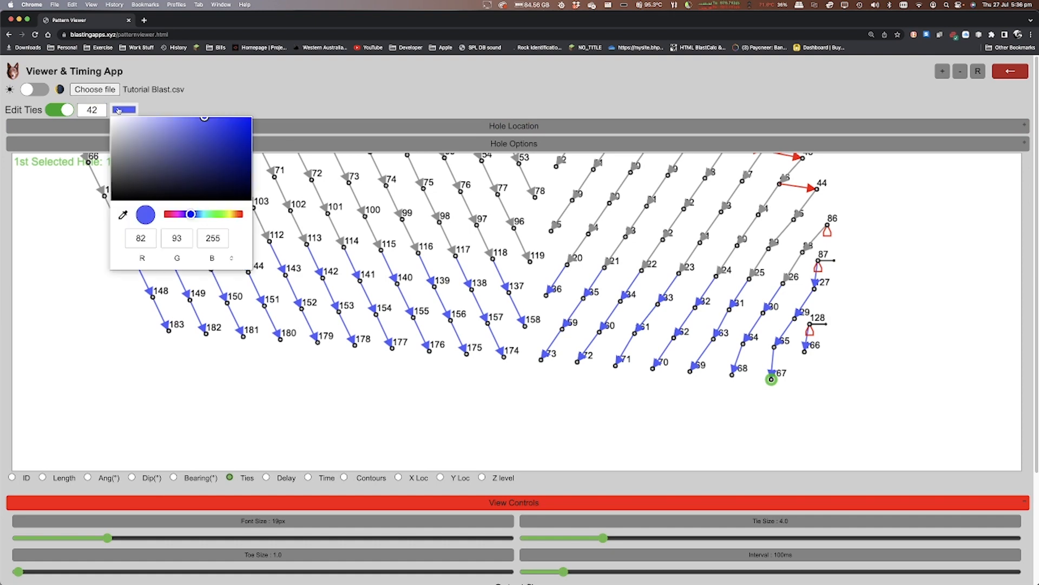
{"action": "left_click", "coordinate": [123, 215]}
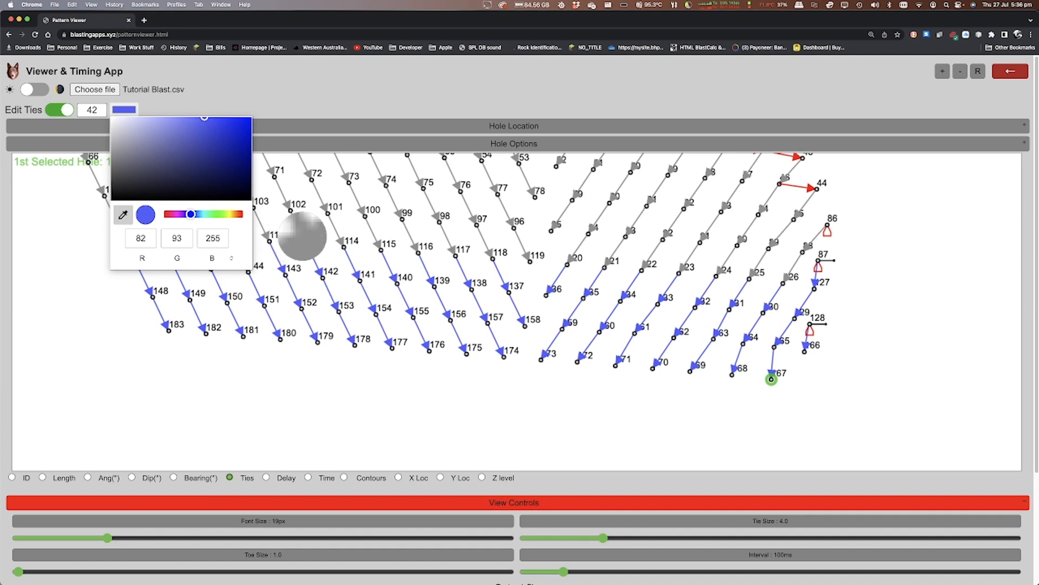
{"action": "left_click", "coordinate": [305, 239]}
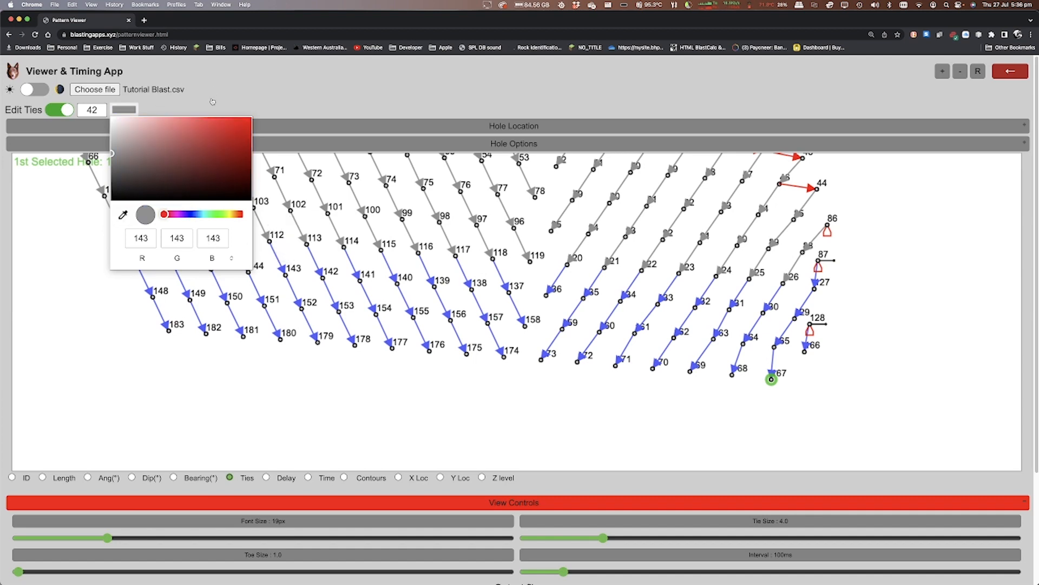
{"action": "left_click", "coordinate": [214, 100]}
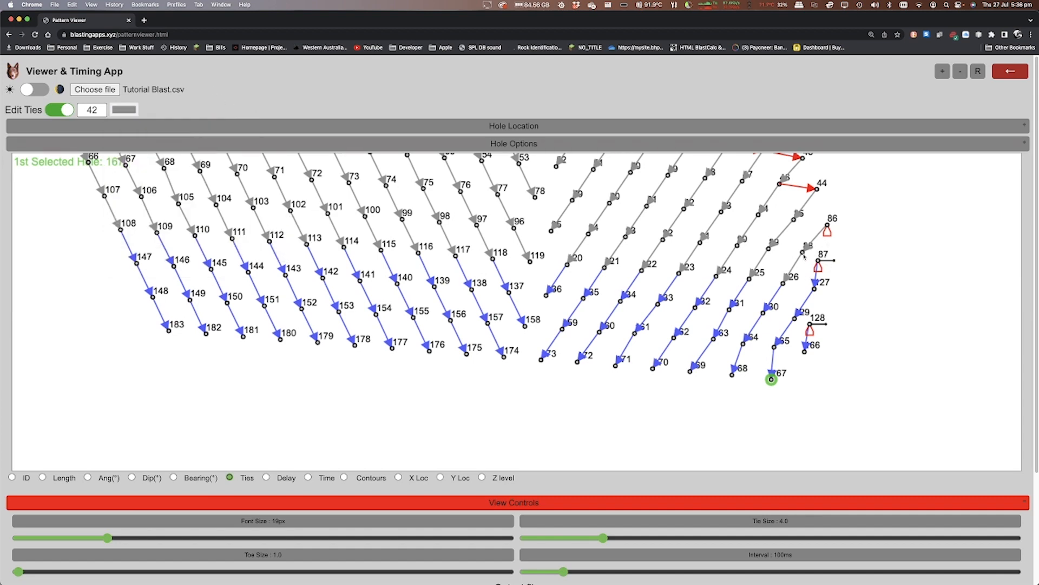
{"action": "left_click", "coordinate": [815, 289]}
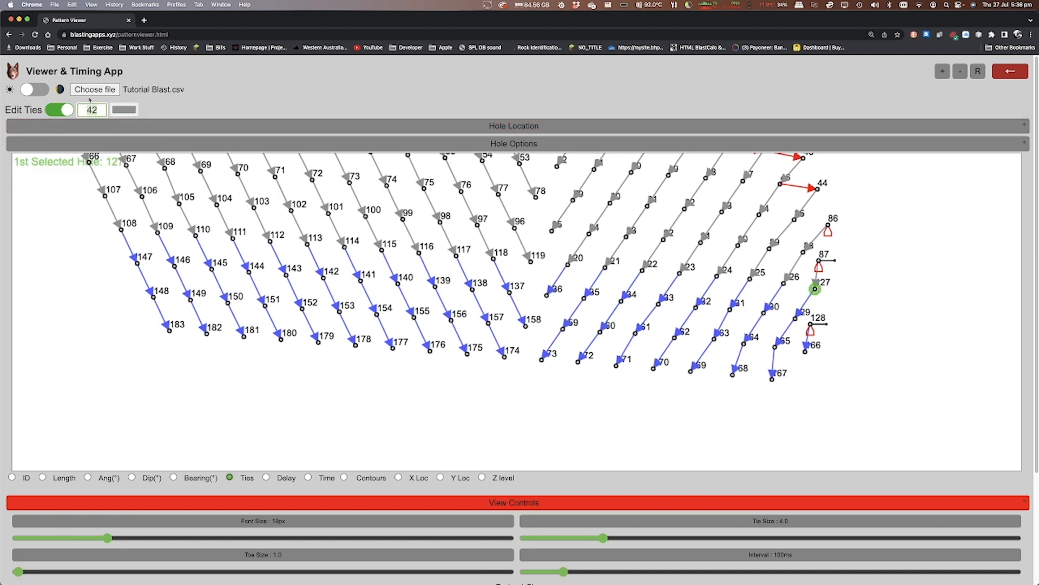
- Set the tie delay to 25 with the existing ties' red, and tie the untied edge holes 86, 87 and 128 from their inner neighbours
{"action": "type", "text": "25"}
{"action": "left_click", "coordinate": [124, 110]}
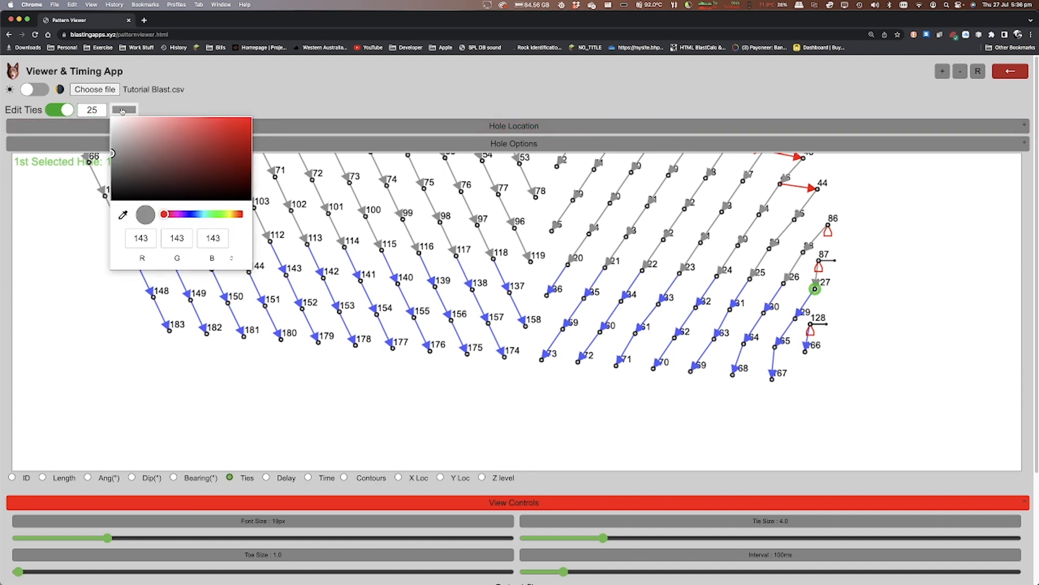
{"action": "left_click", "coordinate": [114, 215]}
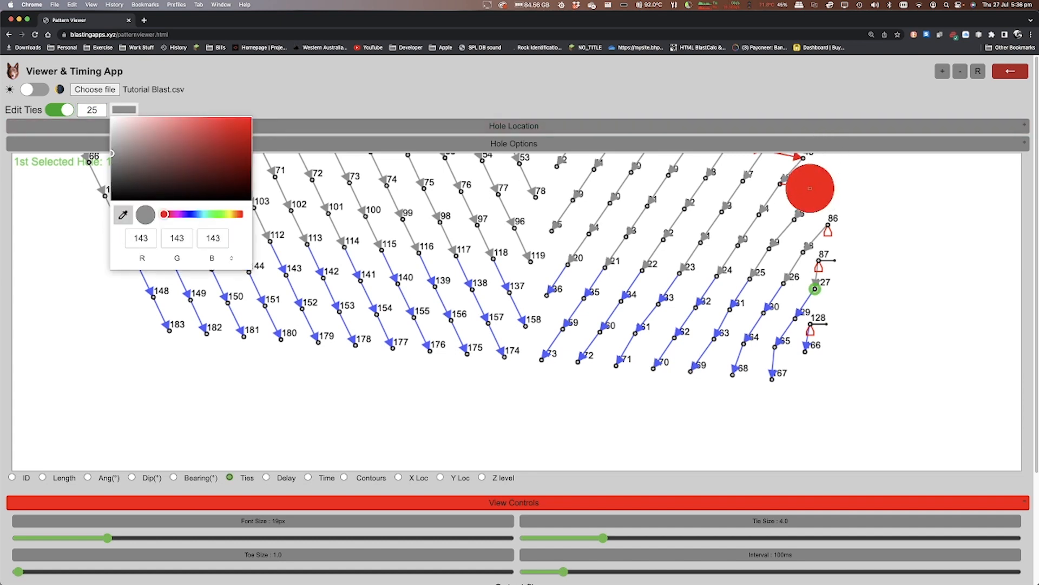
{"action": "left_click", "coordinate": [810, 188]}
{"action": "left_click", "coordinate": [209, 84]}
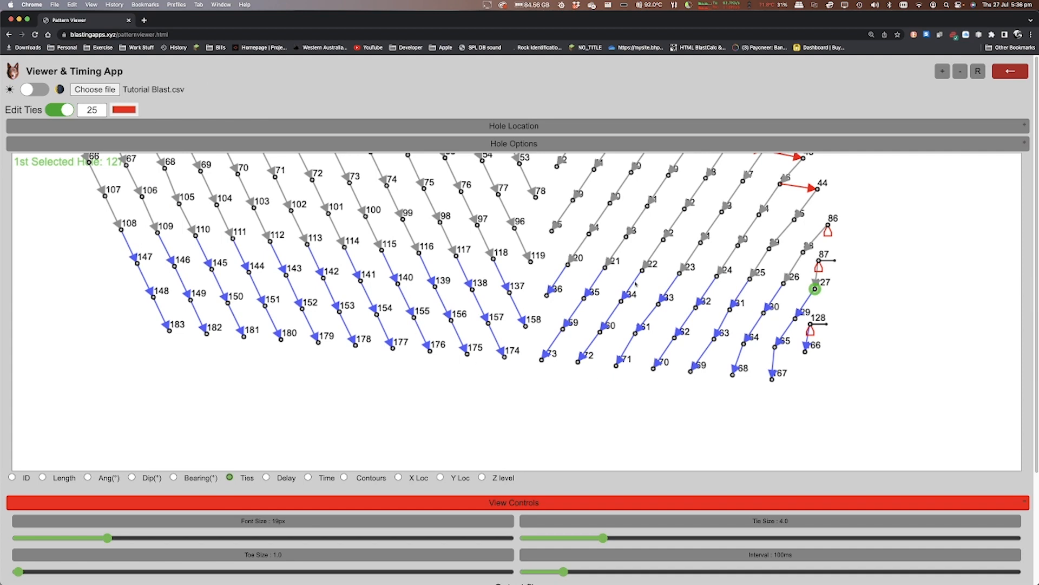
{"action": "left_click", "coordinate": [794, 219]}
{"action": "left_click", "coordinate": [828, 224]}
{"action": "left_click", "coordinate": [804, 252]}
{"action": "left_click", "coordinate": [819, 260]}
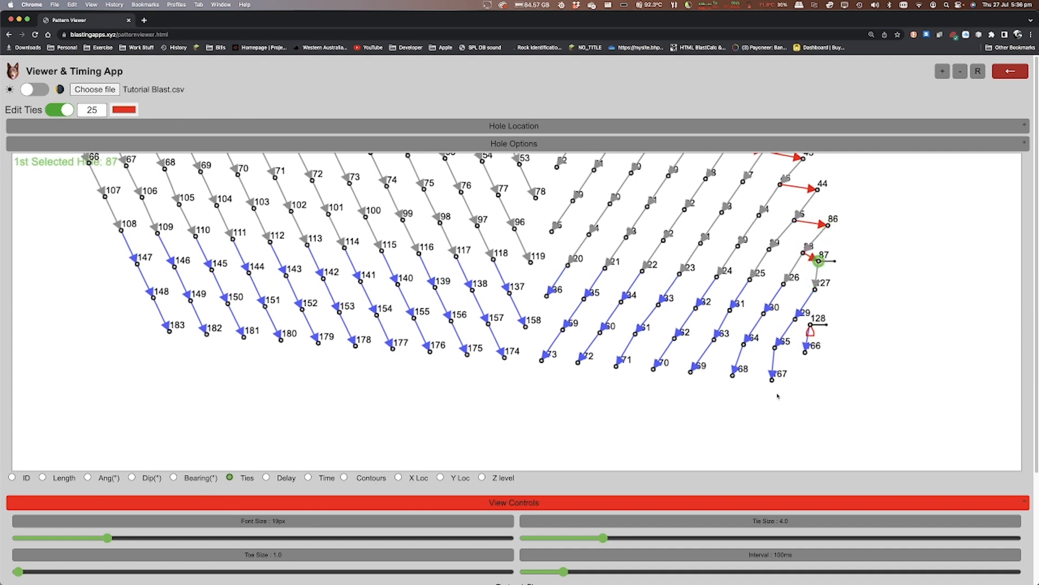
{"action": "left_click", "coordinate": [796, 320]}
{"action": "left_click", "coordinate": [811, 324]}
- Display the delay values on the ties and check them across the whole blast pattern
{"action": "scroll", "coordinate": [462, 249], "scroll_direction": "down", "scroll_amount": 5}
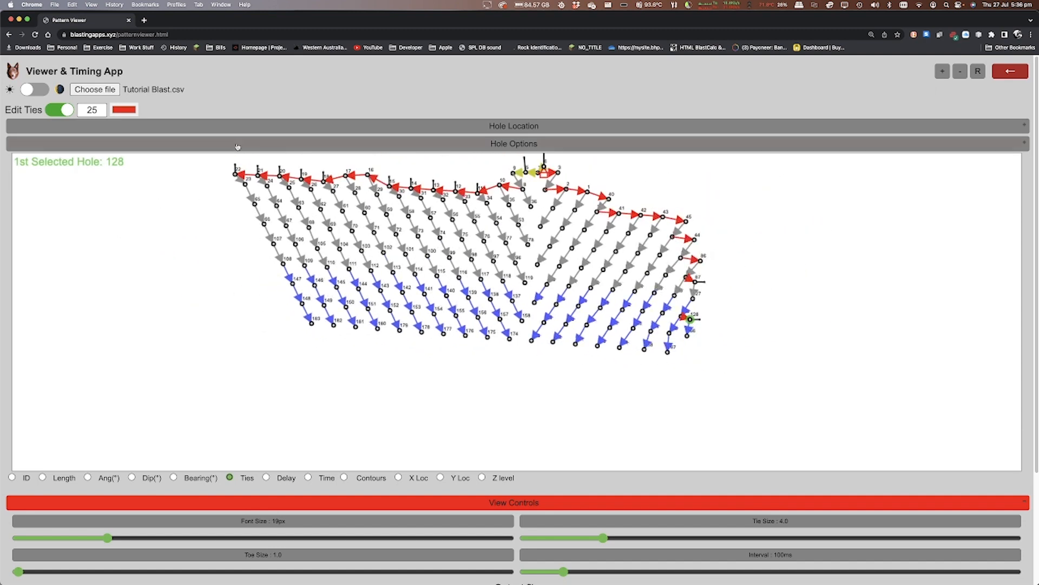
{"action": "left_click", "coordinate": [266, 478]}
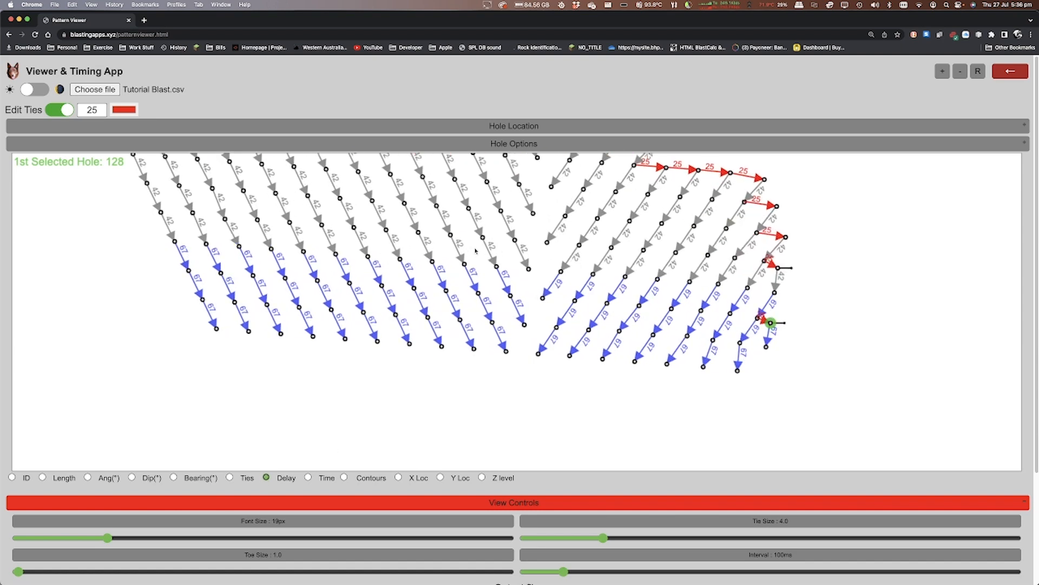
{"action": "scroll", "coordinate": [475, 251], "scroll_direction": "up", "scroll_amount": 2}
{"action": "scroll", "coordinate": [461, 294], "scroll_direction": "up", "scroll_amount": 2}
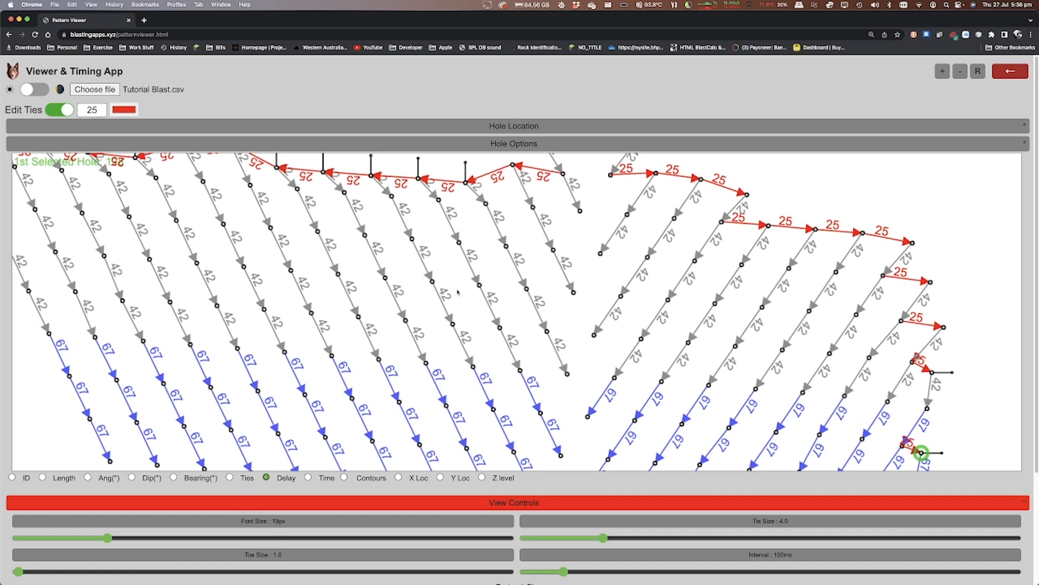
{"action": "scroll", "coordinate": [458, 291], "scroll_direction": "up", "scroll_amount": 2}
{"action": "scroll", "coordinate": [461, 294], "scroll_direction": "down", "scroll_amount": 4}
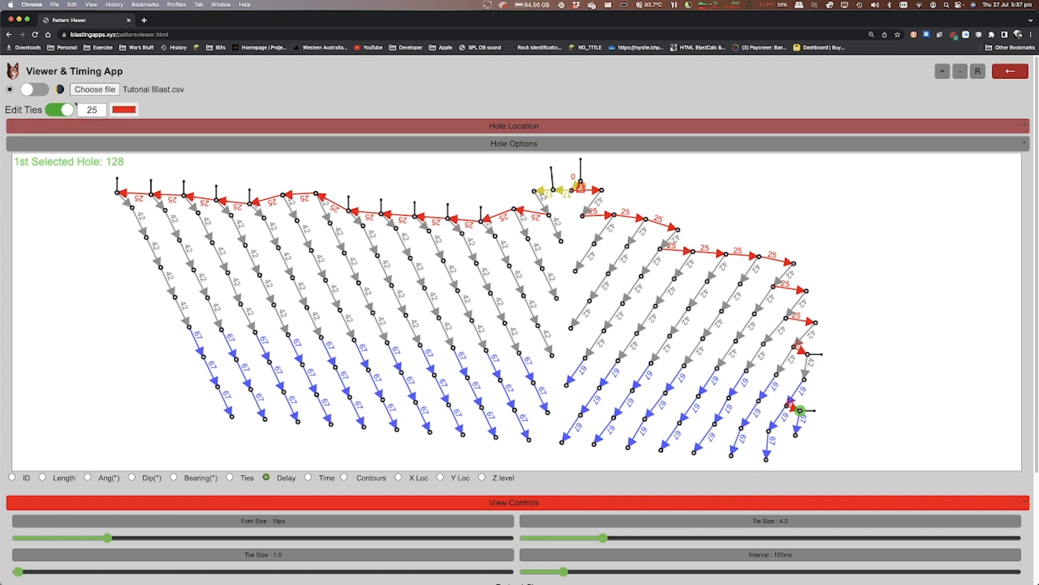
- Turn off tie editing and display the firing-time contours at a 50 ms interval
{"action": "left_click", "coordinate": [59, 111]}
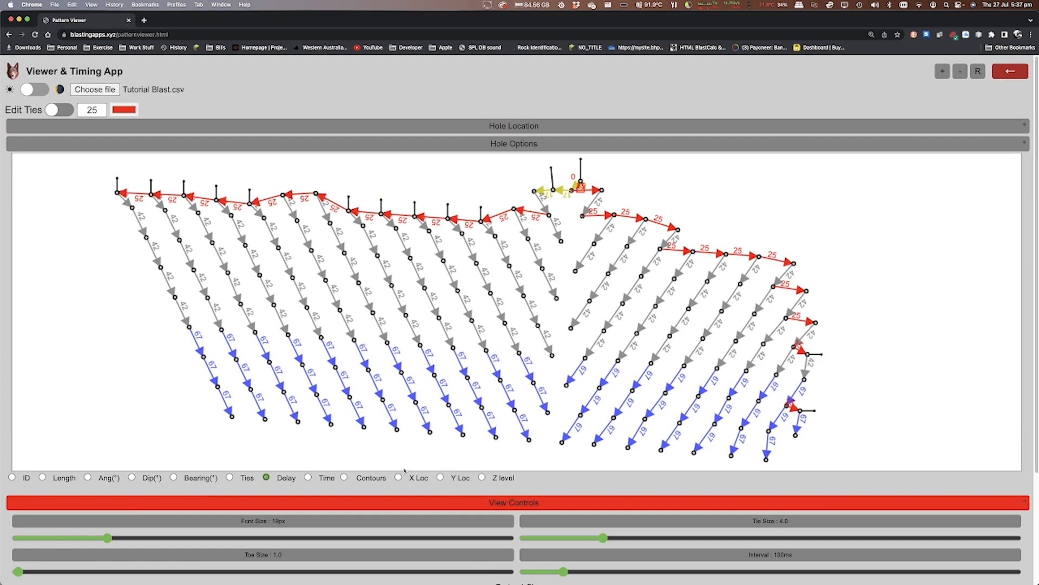
{"action": "left_click", "coordinate": [344, 478]}
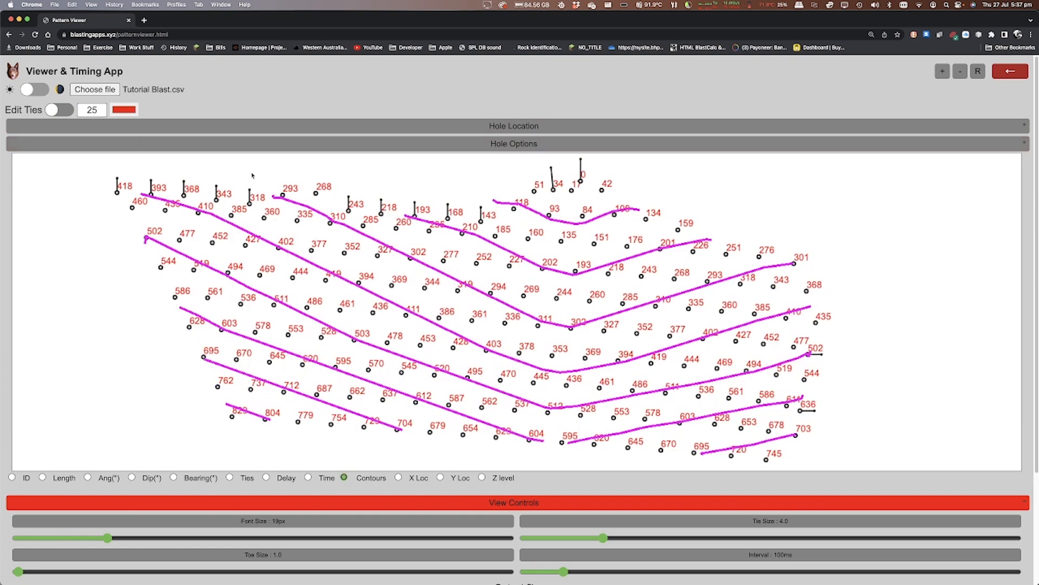
{"action": "left_click_drag", "start_coordinate": [563, 571], "coordinate": [536, 574]}
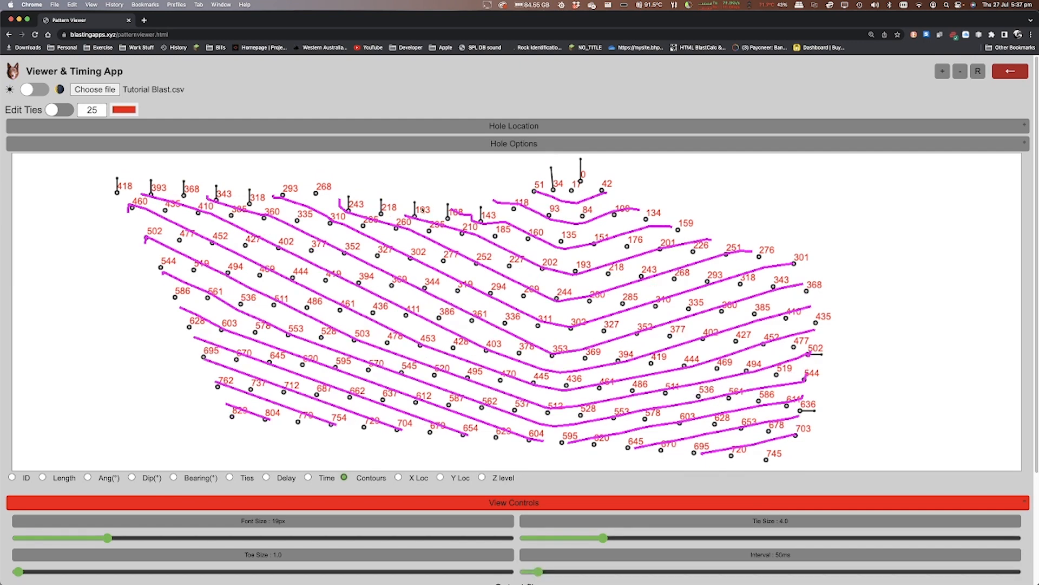
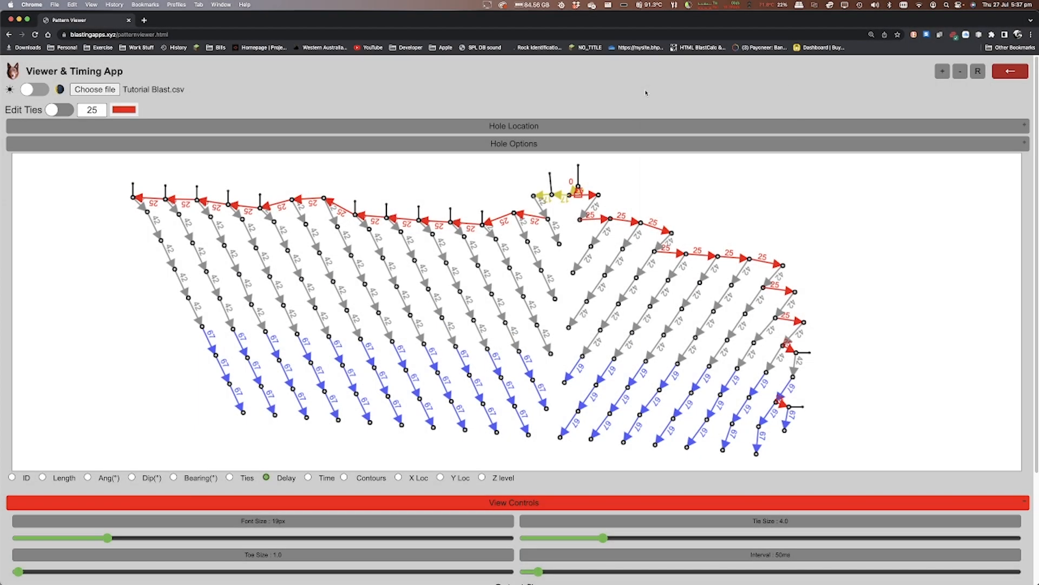
- Output the tied pattern to a file, open the downloaded file to check its hole, delay and colour rows, and close it
{"action": "right_click", "coordinate": [645, 93]}
{"action": "left_click", "coordinate": [627, 82]}
{"action": "scroll", "coordinate": [690, 479], "scroll_direction": "down", "scroll_amount": 5}
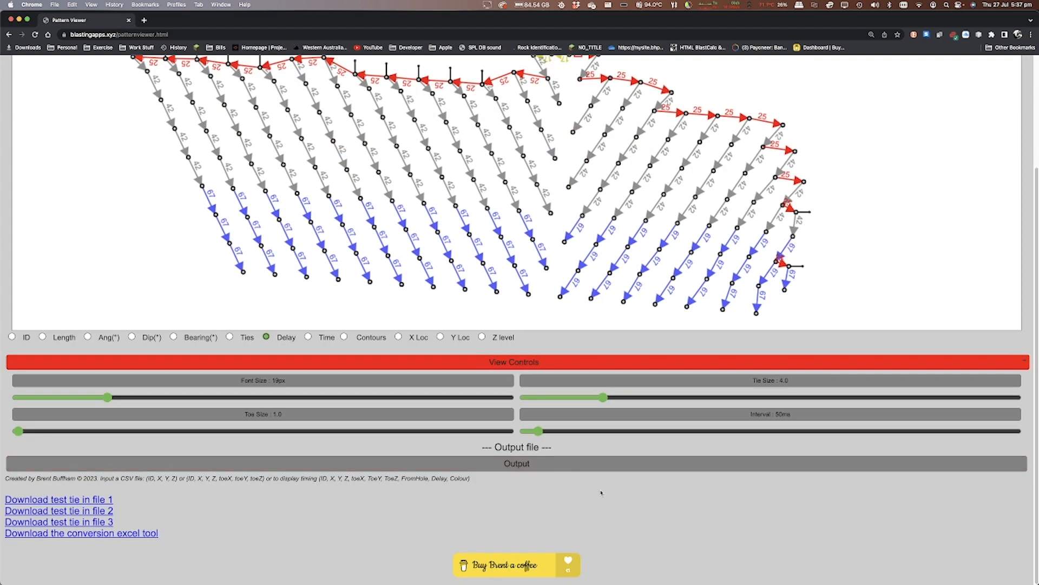
{"action": "left_click", "coordinate": [523, 469]}
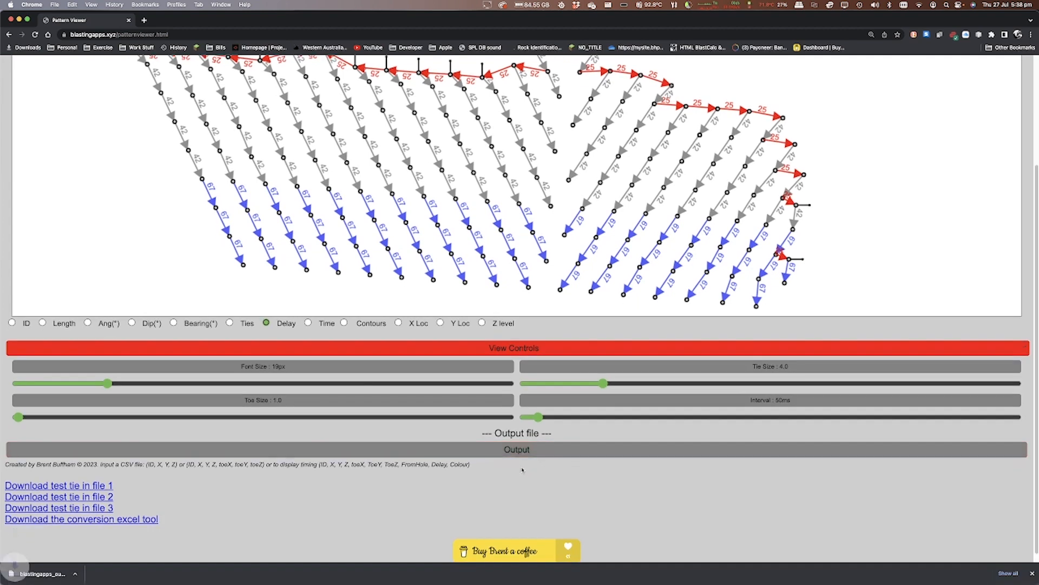
{"action": "left_click", "coordinate": [45, 577]}
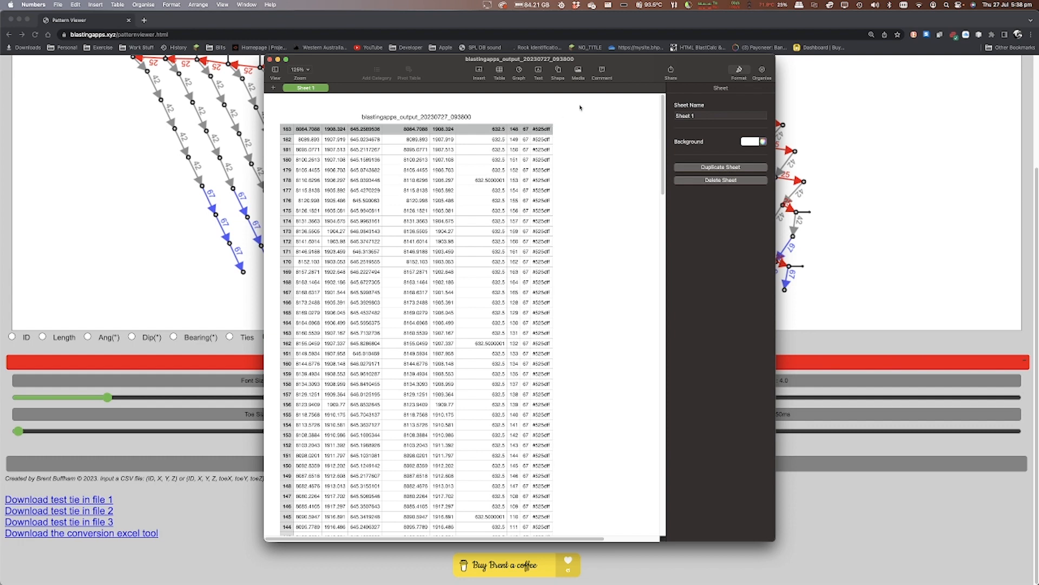
{"action": "left_click", "coordinate": [270, 60]}
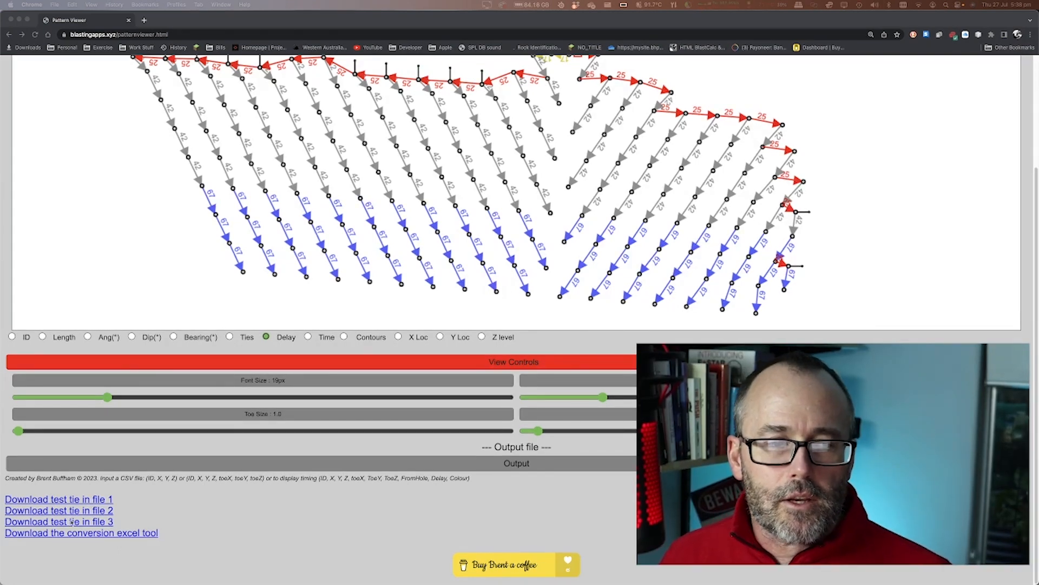
- Preview the whole pattern page as a landscape A4 PDF printout with headers and footers turned off, and close the preview
{"action": "scroll", "coordinate": [560, 320], "scroll_direction": "down", "scroll_amount": 1}
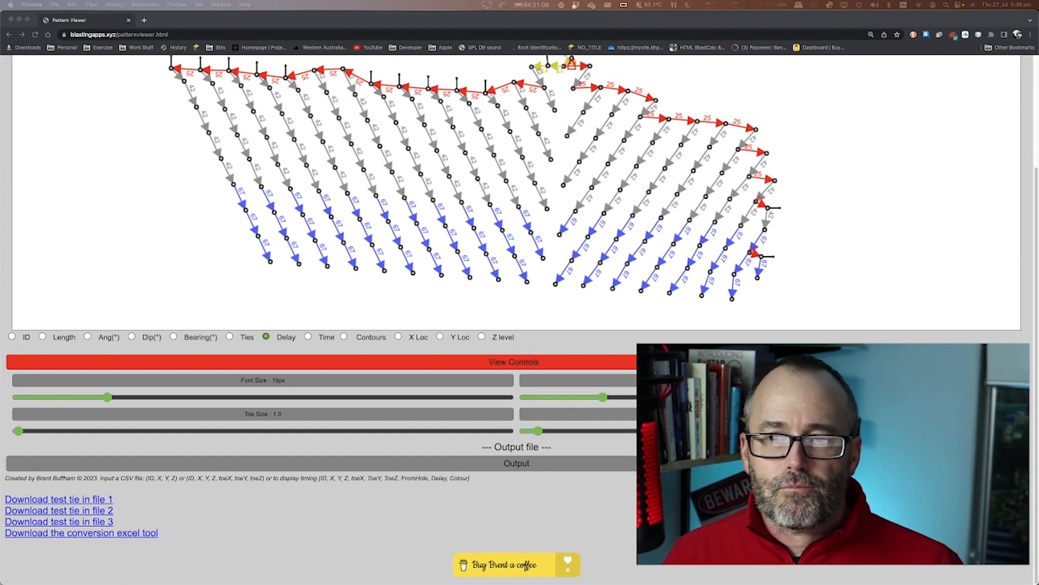
{"action": "left_click", "coordinate": [1038, 263]}
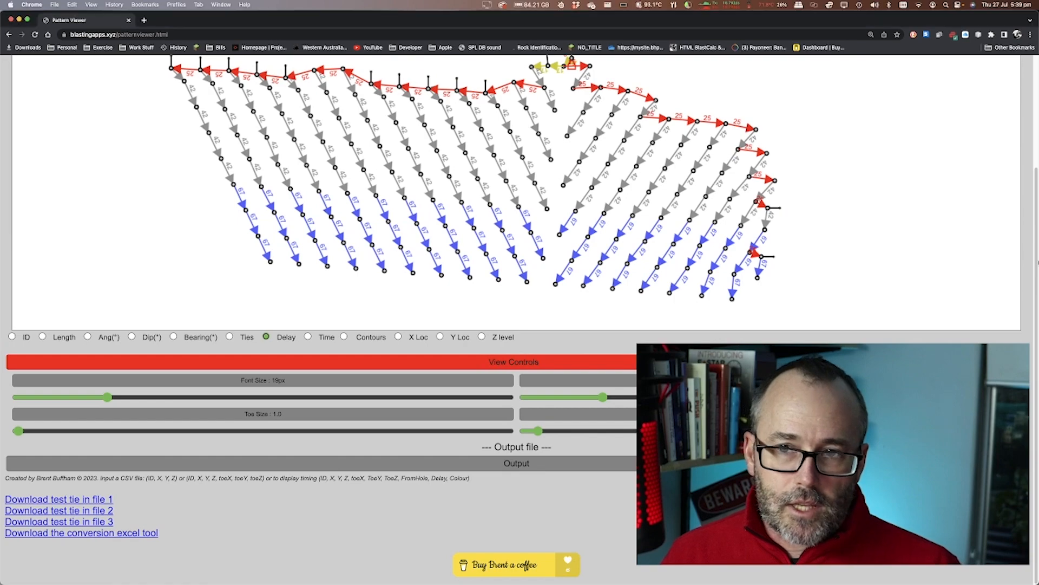
{"action": "scroll", "coordinate": [1032, 93], "scroll_direction": "up", "scroll_amount": 3}
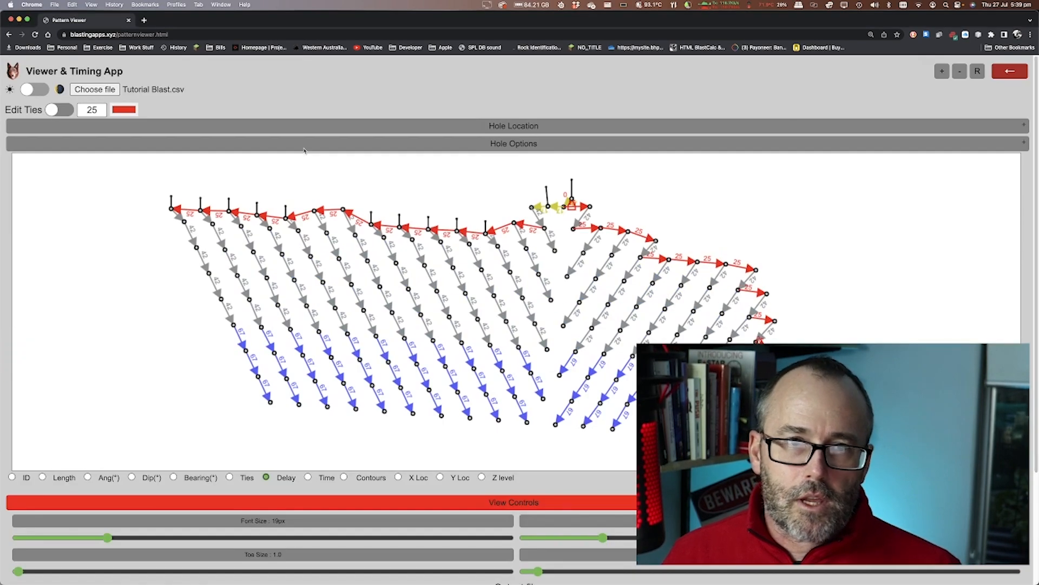
{"action": "left_click", "coordinate": [35, 90]}
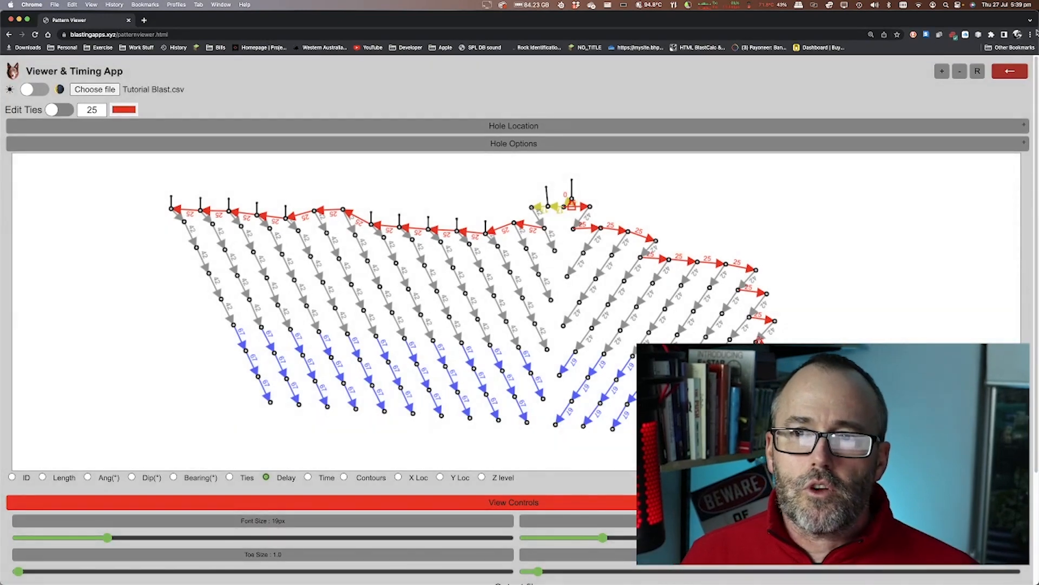
{"action": "left_click", "coordinate": [1032, 34]}
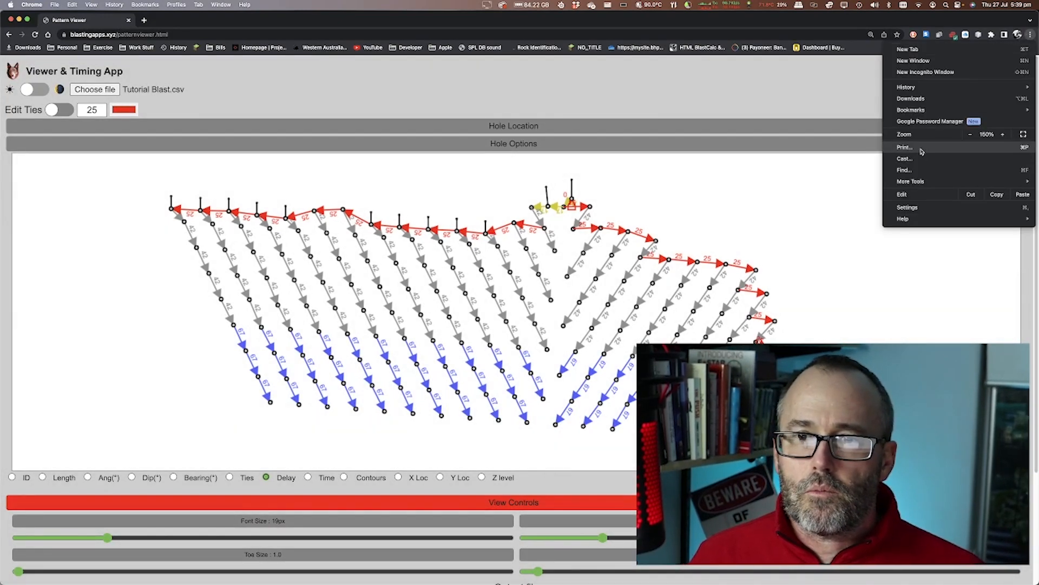
{"action": "left_click", "coordinate": [920, 147]}
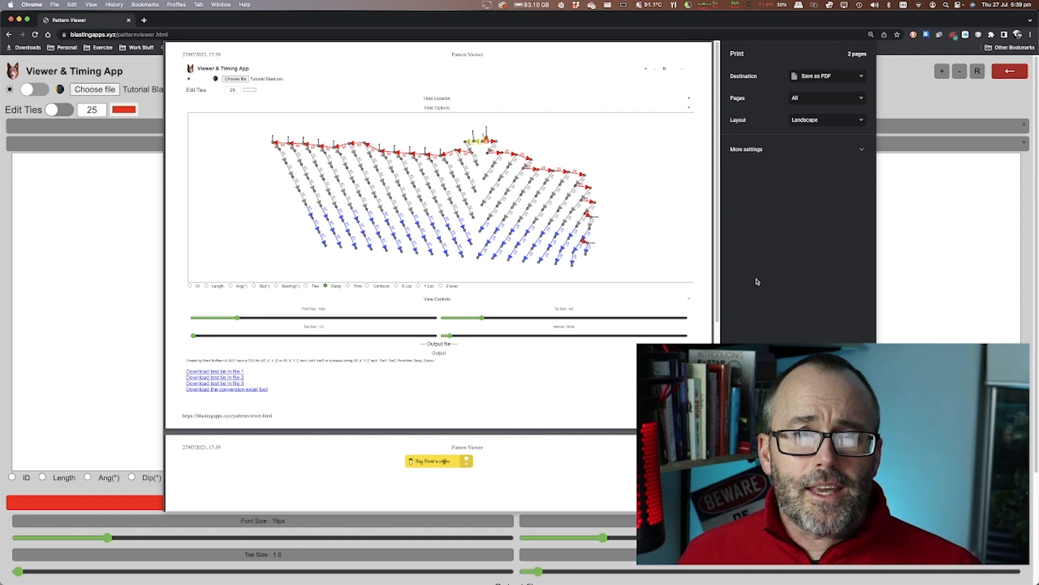
{"action": "left_click", "coordinate": [863, 152]}
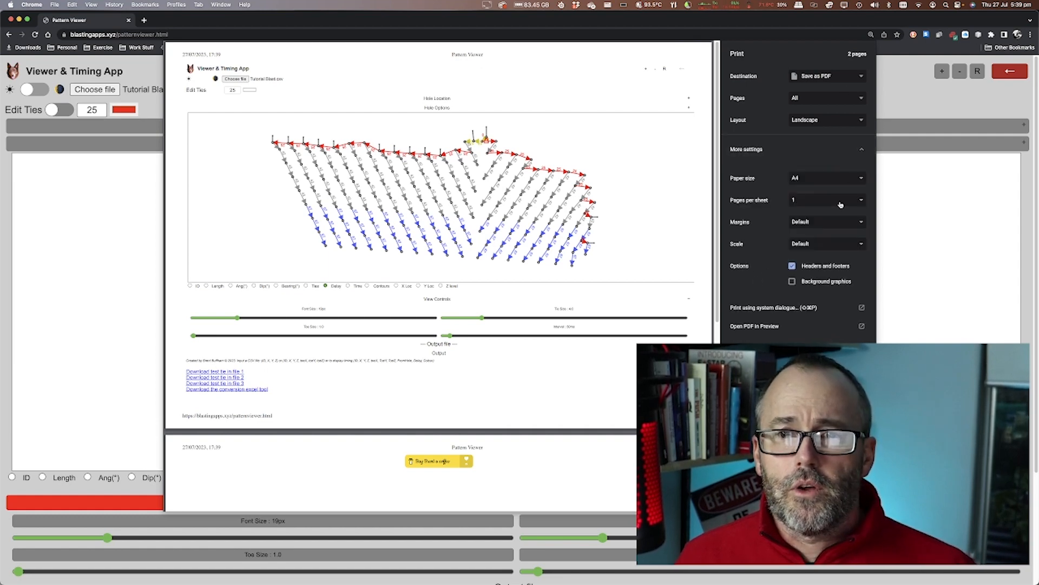
{"action": "left_click", "coordinate": [793, 266]}
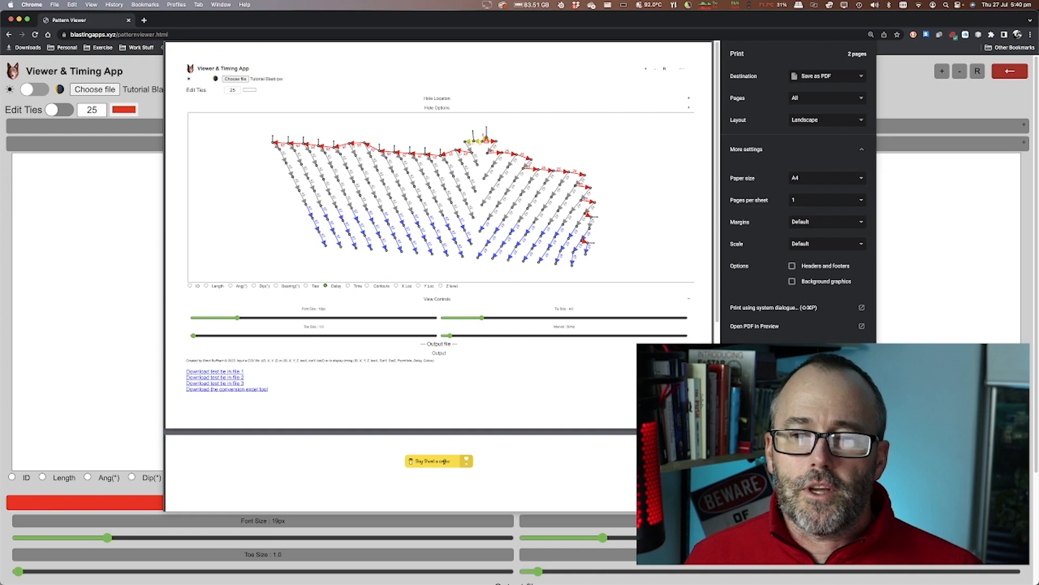
{"action": "key", "text": "Escape"}
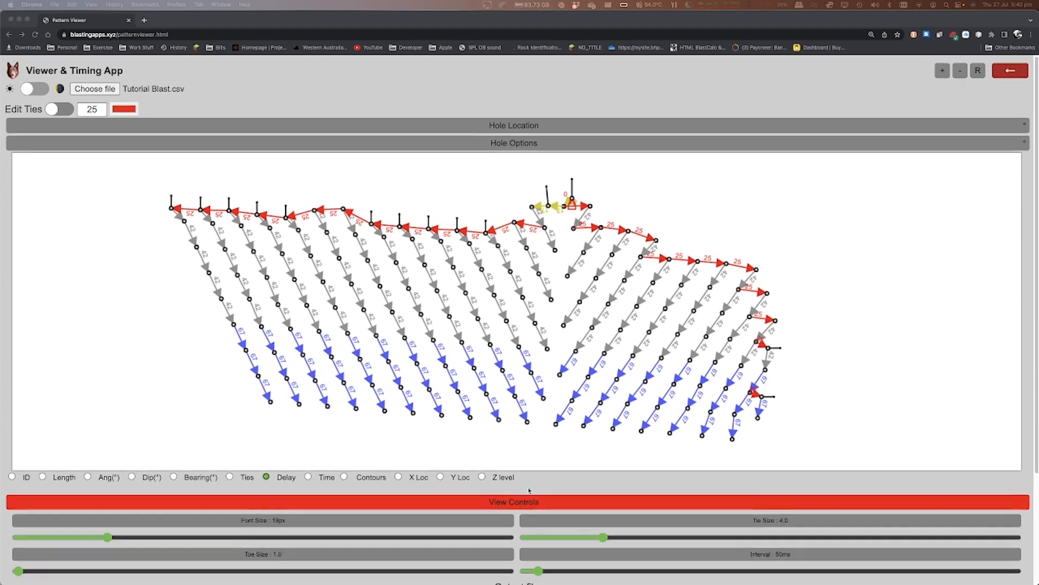
- Open the app author's Buy Me a Coffee page and browse the list of blasting and Lava Perl posts
{"action": "scroll", "coordinate": [525, 509], "scroll_direction": "down", "scroll_amount": 5}
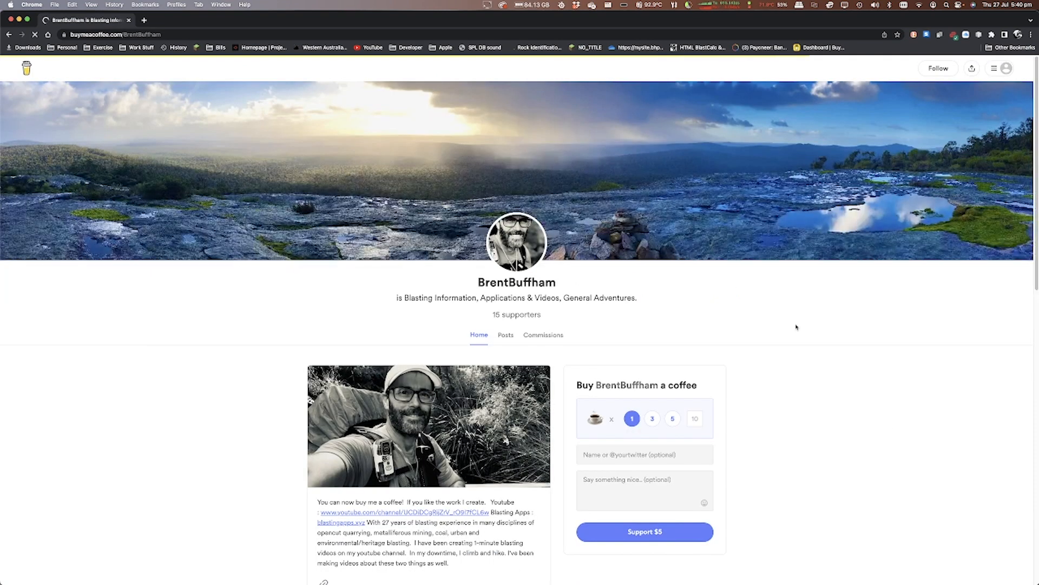
{"action": "left_click", "coordinate": [503, 340]}
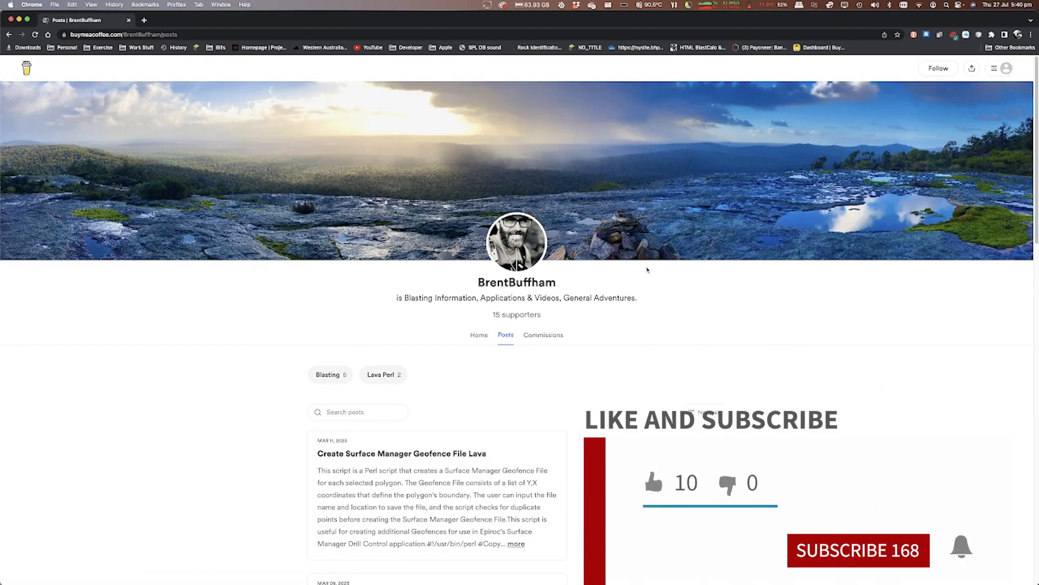
{"action": "scroll", "coordinate": [610, 333], "scroll_direction": "down", "scroll_amount": 5}
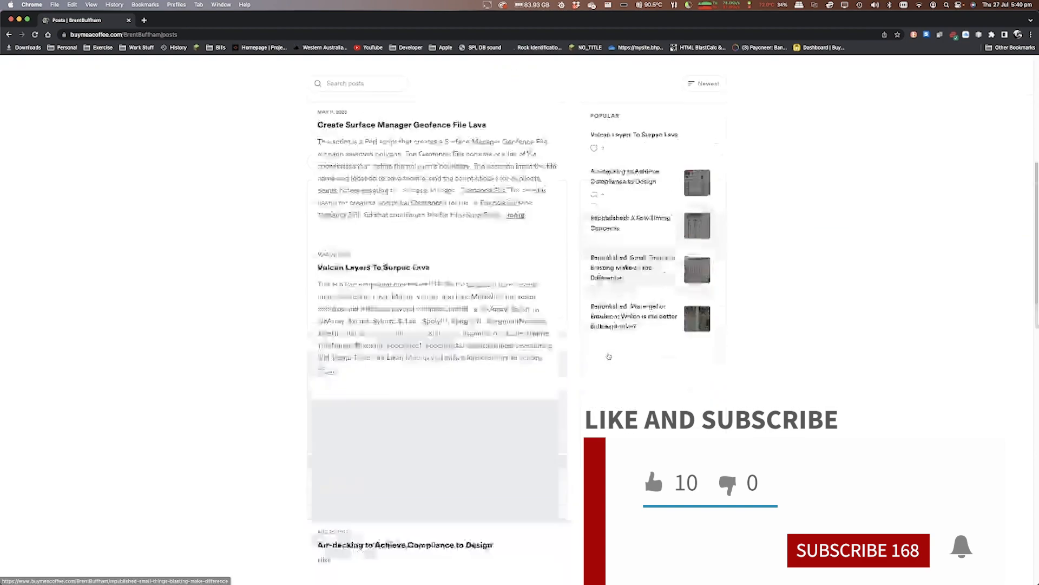
{"action": "scroll", "coordinate": [609, 356], "scroll_direction": "down", "scroll_amount": 8}
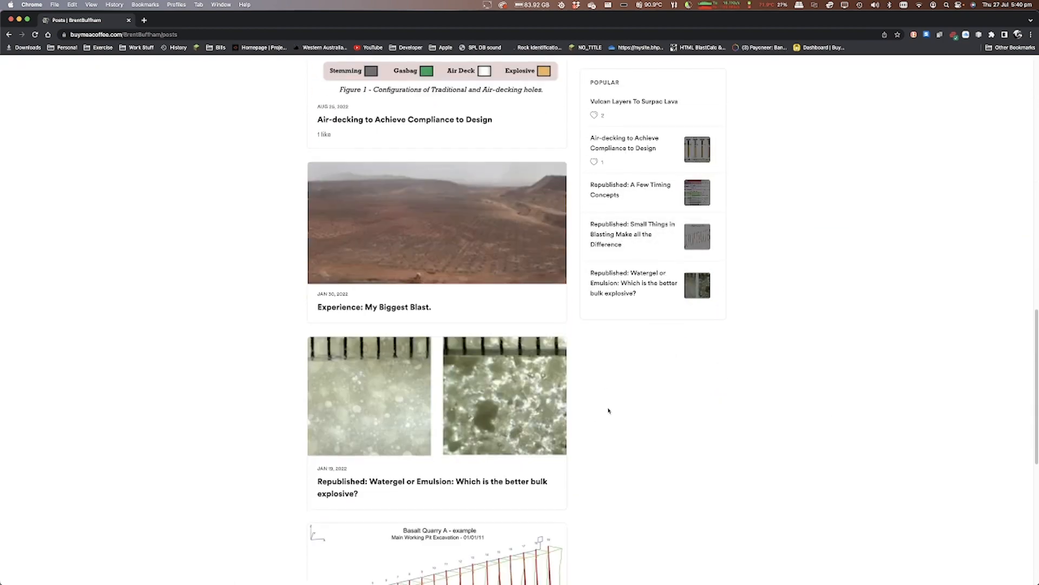
{"action": "scroll", "coordinate": [608, 411], "scroll_direction": "down", "scroll_amount": 8}
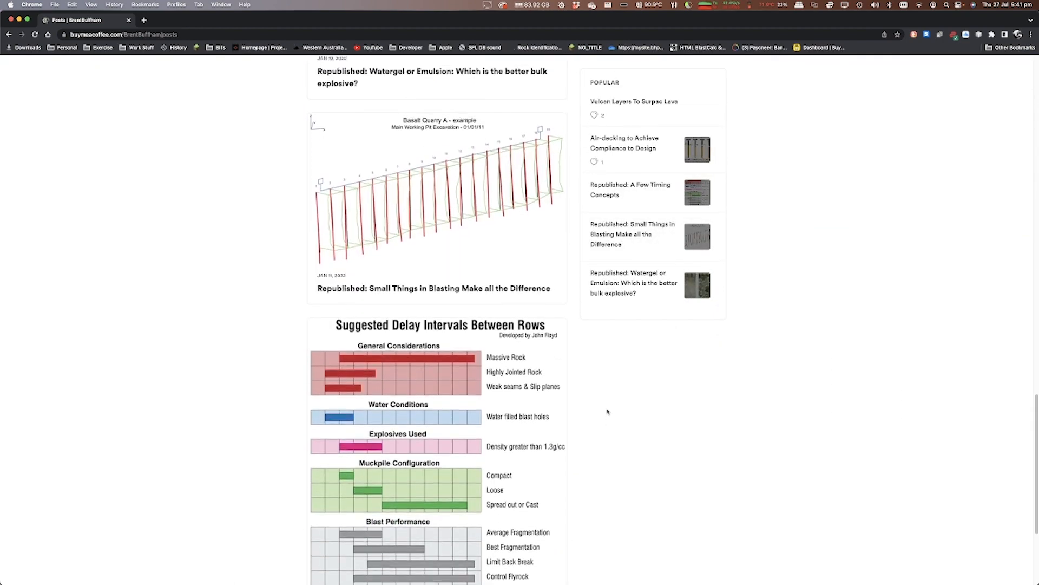
{"action": "scroll", "coordinate": [607, 410], "scroll_direction": "up", "scroll_amount": 20}
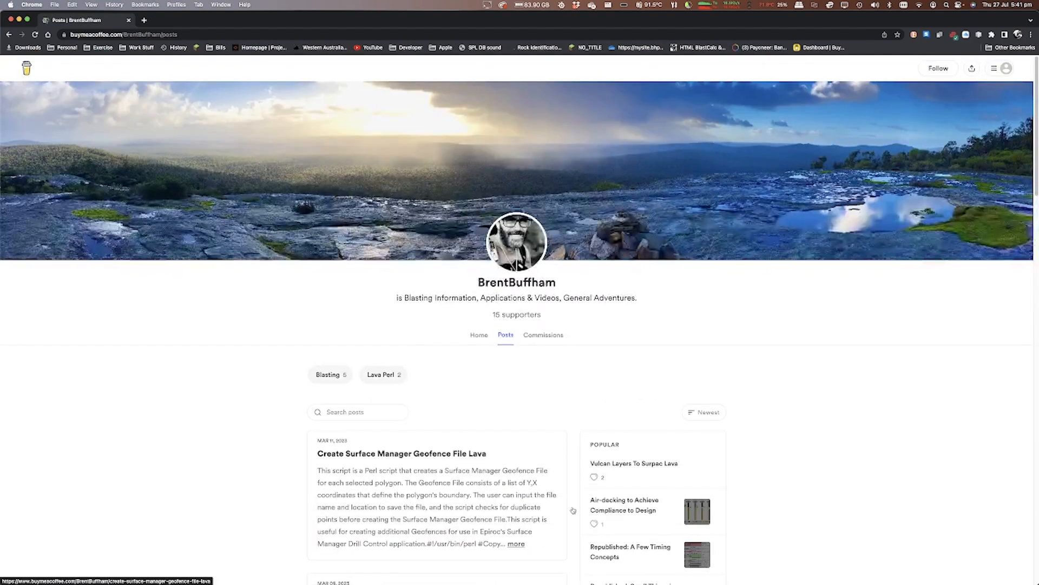
{"action": "scroll", "coordinate": [430, 496], "scroll_direction": "down", "scroll_amount": 4}
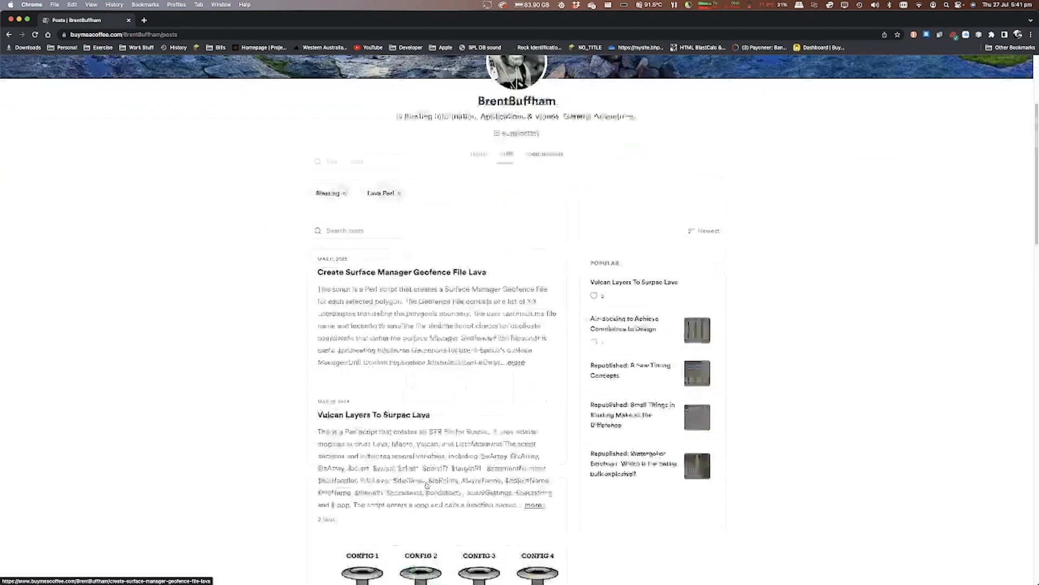